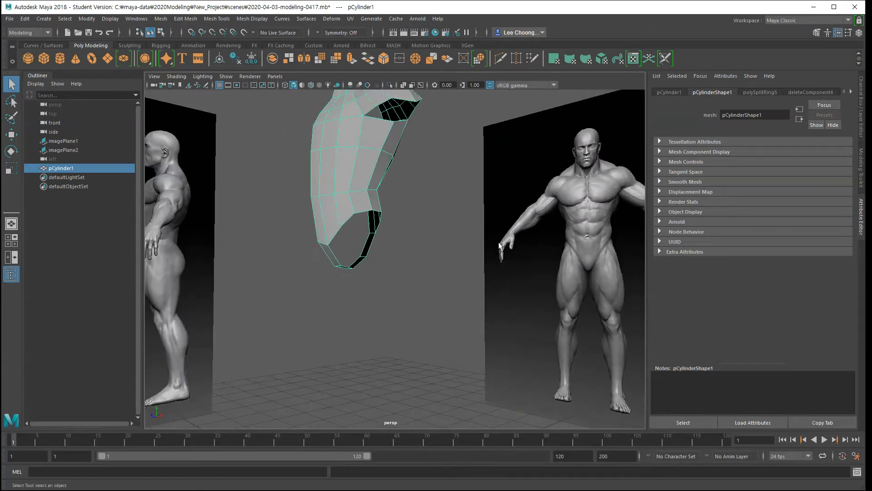
- Inspect the half-torso mesh around the shoulder and armhole, and compare it with the reference figure in the front view
scroll(487, 269, "up", 3)
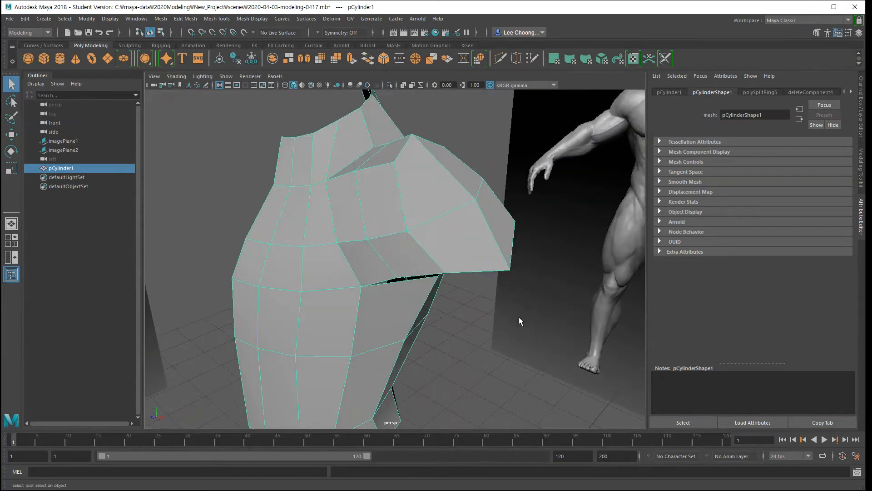
left_click_drag(520, 318, 508, 303, "alt")
scroll(510, 307, "up", 3)
key("space")
scroll(481, 209, "down", 5)
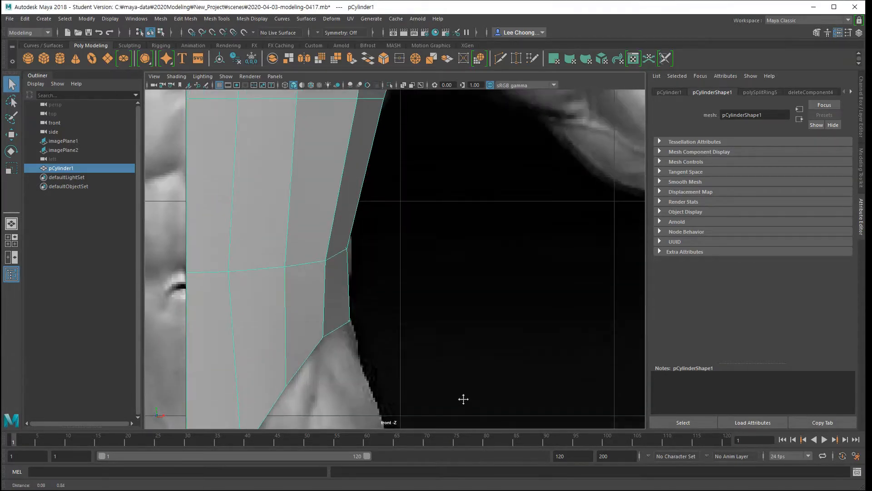
middle_click_drag(454, 243, 412, 273, "alt")
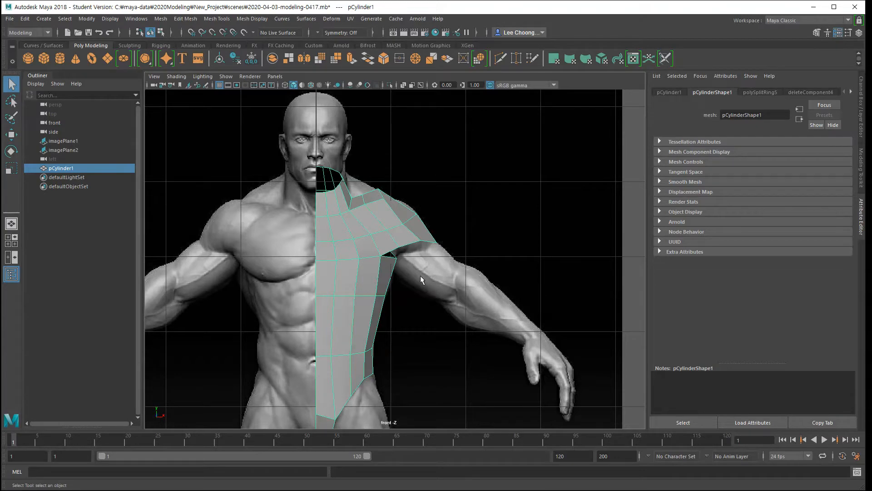
left_click_drag(425, 266, 485, 280)
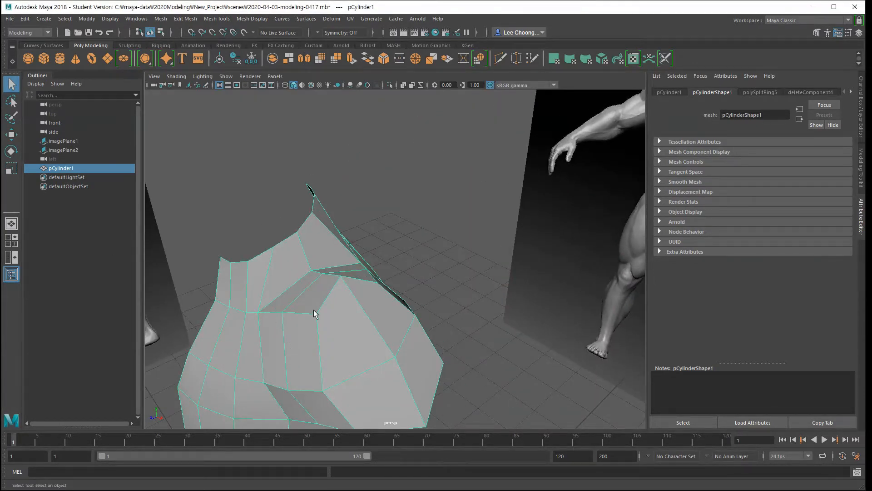
- Slide the edge loop running across the top of the shoulder outward toward the arm with the Slide Edge tool
right_click(322, 296)
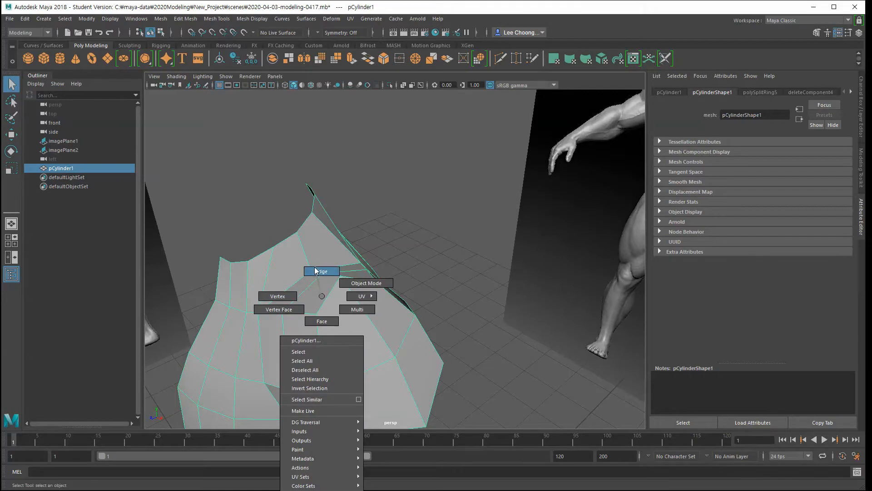
left_click(317, 271)
left_click(324, 299)
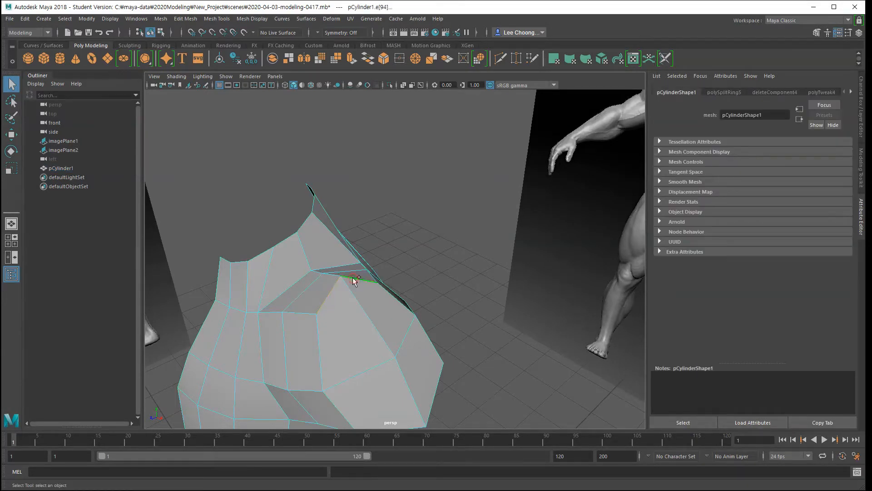
left_click(220, 19)
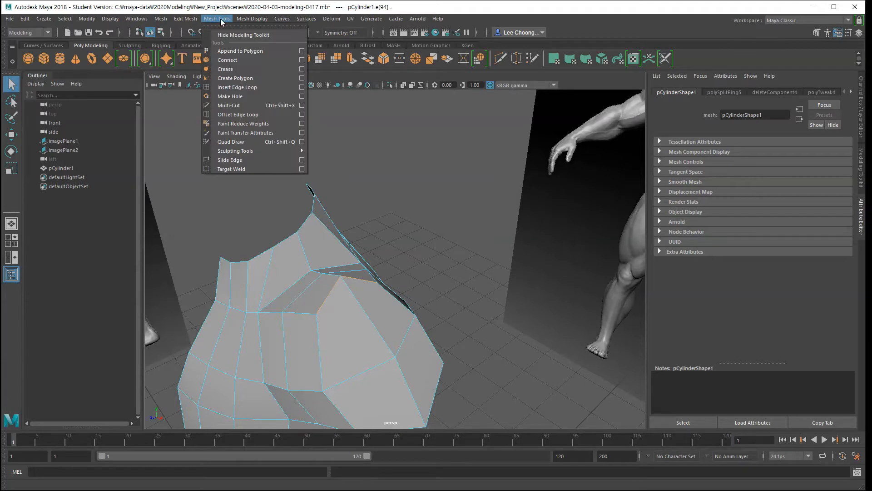
left_click(244, 160)
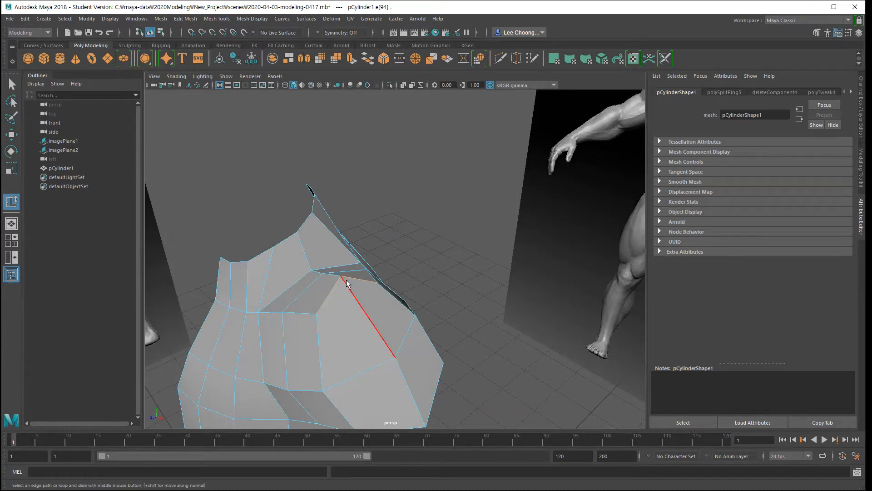
mouse_move(353, 299)
middle_mouse_down()
mouse_move(367, 306)
mouse_move(350, 291)
mouse_move(356, 296)
middle_mouse_up()
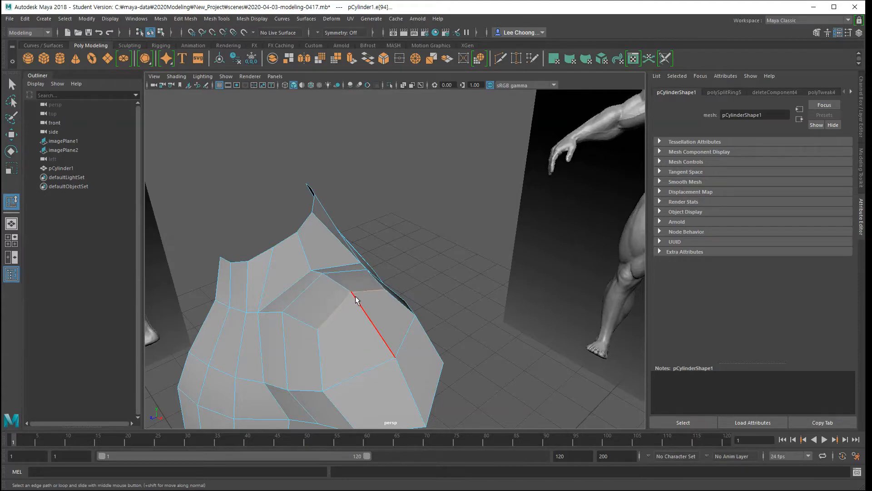
mouse_move(342, 333)
left_mouse_down("alt")
mouse_move(378, 334)
mouse_move(384, 315)
mouse_move(312, 306)
mouse_move(346, 315)
left_mouse_up("alt")
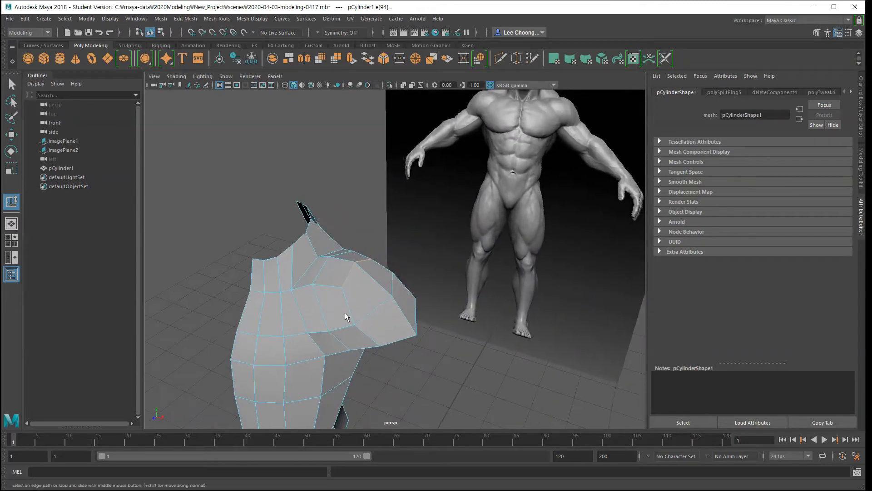
- Try to slide the edge loop between the neck and the shoulder cap, undo it and reselect that loop
left_click(323, 273)
key("ctrl+z")
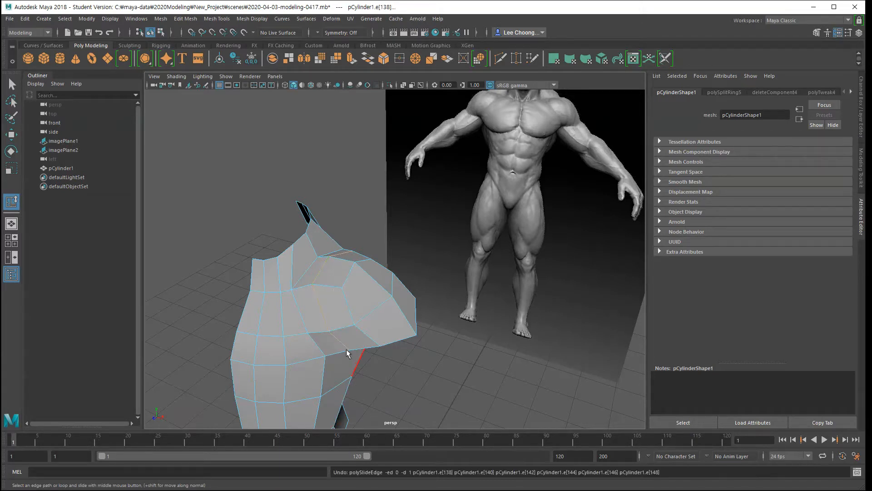
left_click(420, 361)
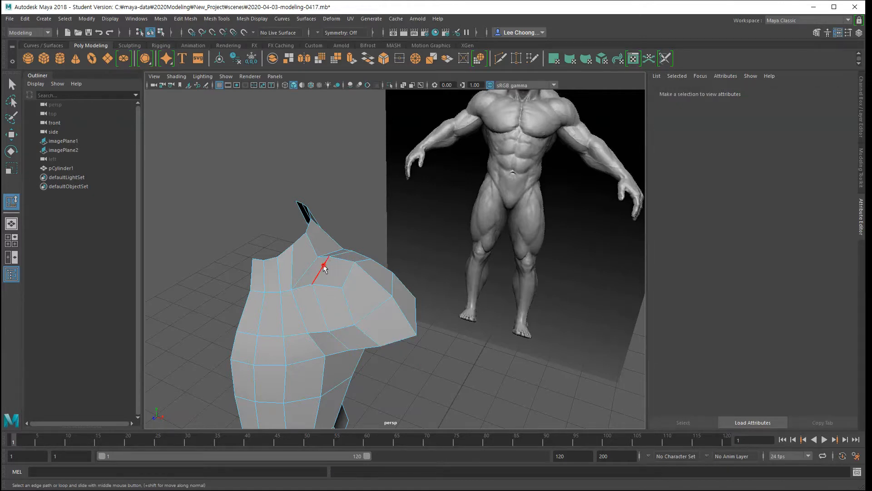
left_click(324, 268)
middle_click_drag(384, 316, 419, 335, "alt")
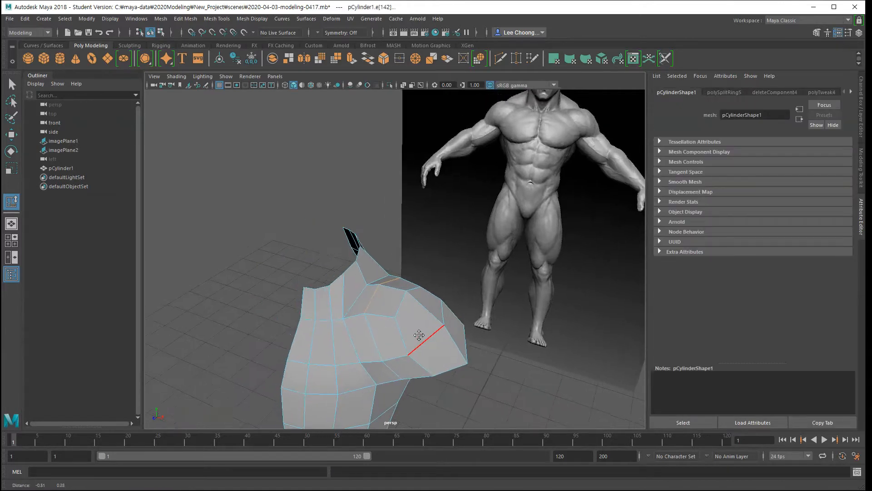
left_click_drag(419, 335, 386, 333, "alt")
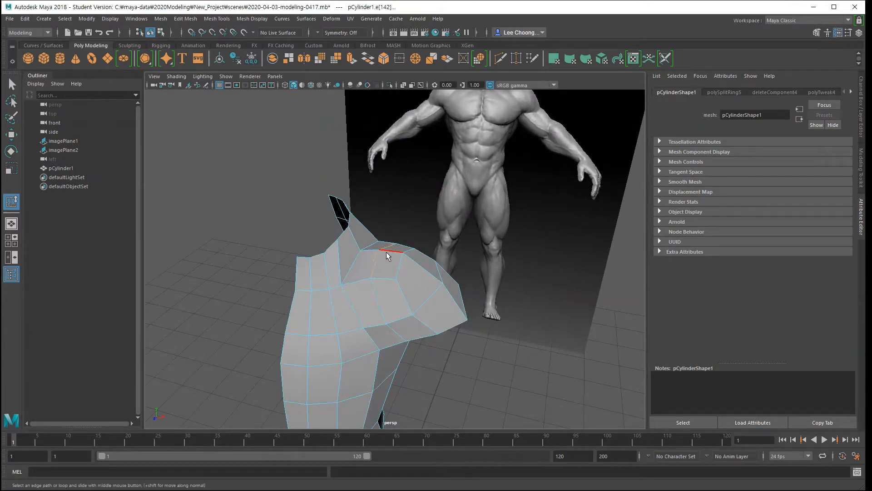
- Slide the outer shoulder edge loop slightly farther toward the armhole
left_click_drag(382, 252, 529, 349, "alt")
left_click_drag(482, 233, 321, 235, "alt")
left_click(338, 232)
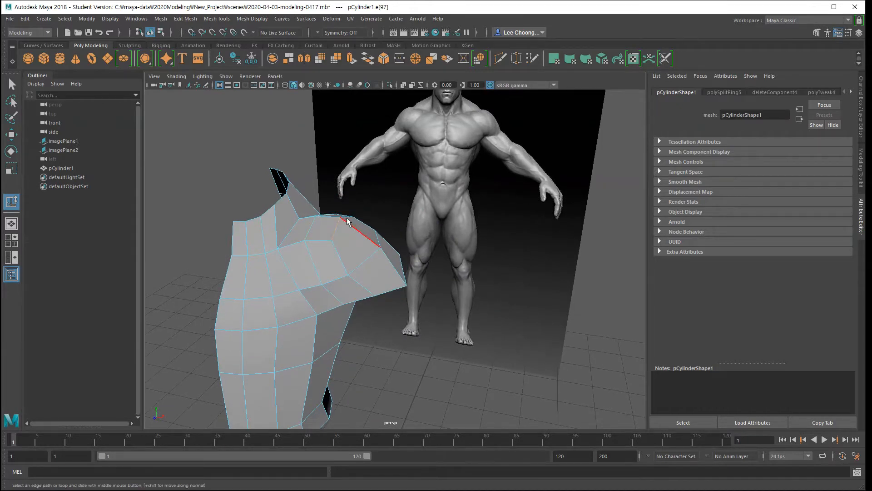
middle_click_drag(350, 225, 359, 227)
left_click_drag(359, 231, 407, 335, "alt")
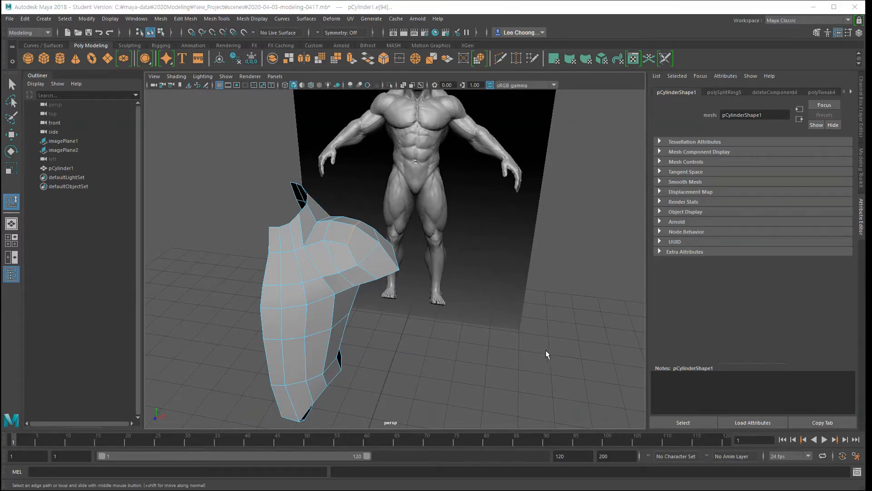
- Return the torso mesh to object mode and turn on its smooth mesh preview
left_click_drag(546, 354, 446, 331, "alt")
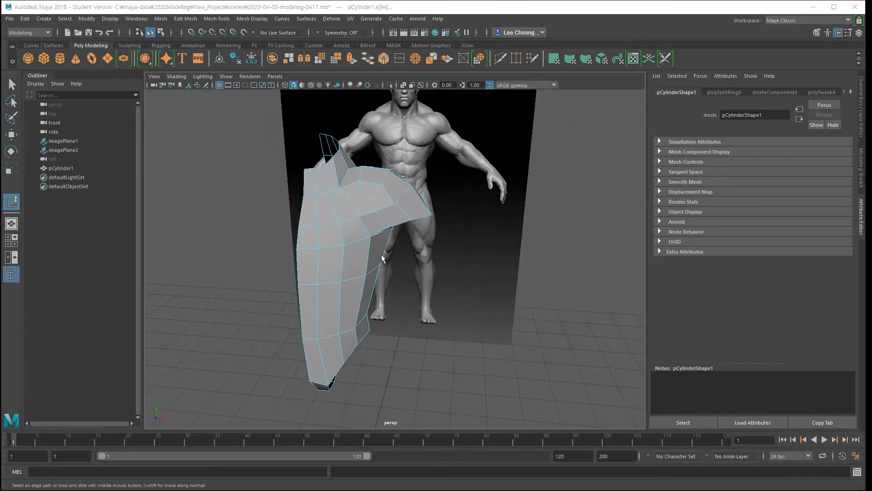
right_click_drag(351, 243, 378, 232)
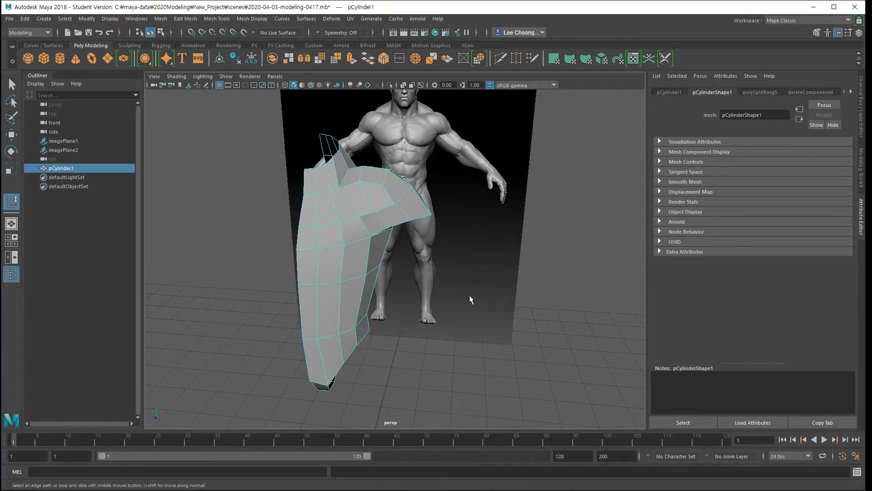
key("3")
left_click(331, 247)
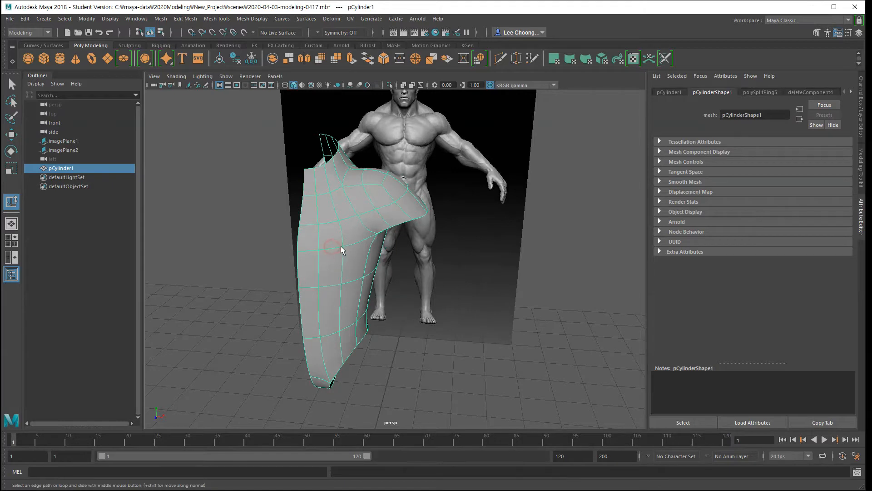
- Compare the smoothed half torso with the reference figure in the front view and from several perspective angles
mouse_move(453, 306)
left_mouse_down("alt")
mouse_move(395, 318)
mouse_move(465, 306)
left_mouse_up("alt")
right_click_drag(522, 306, 423, 291, "alt")
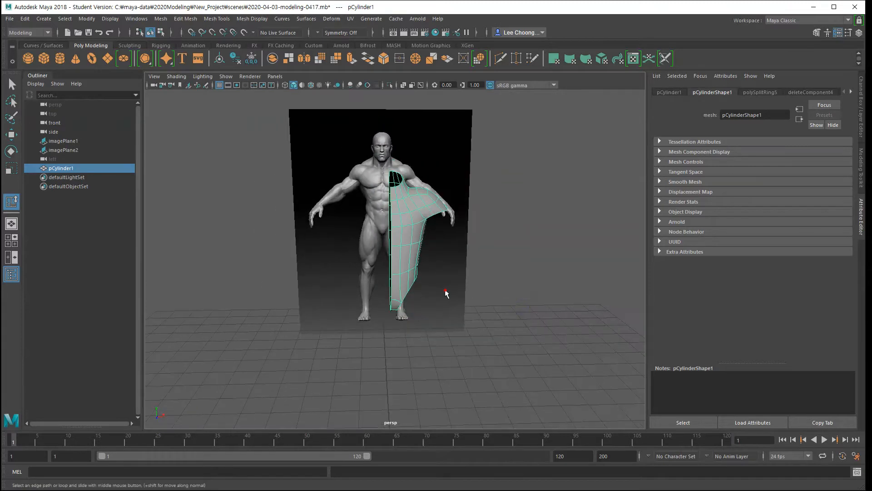
key("space")
left_click_drag(447, 293, 446, 315)
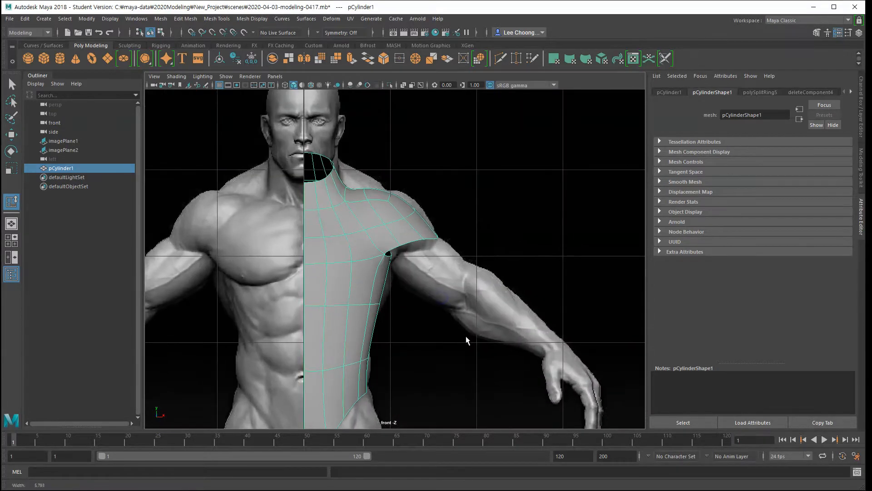
middle_click_drag(467, 340, 426, 290, "alt")
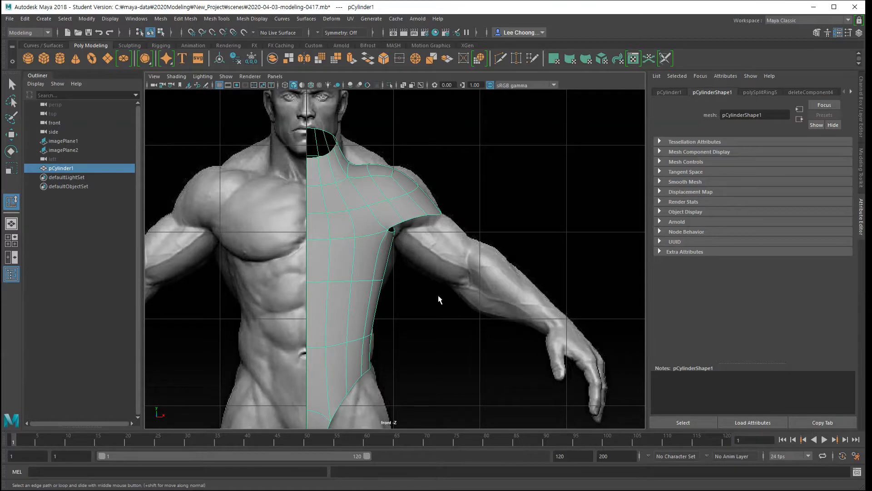
right_click_drag(427, 333, 451, 290, "alt")
right_click_drag(472, 317, 436, 323, "alt")
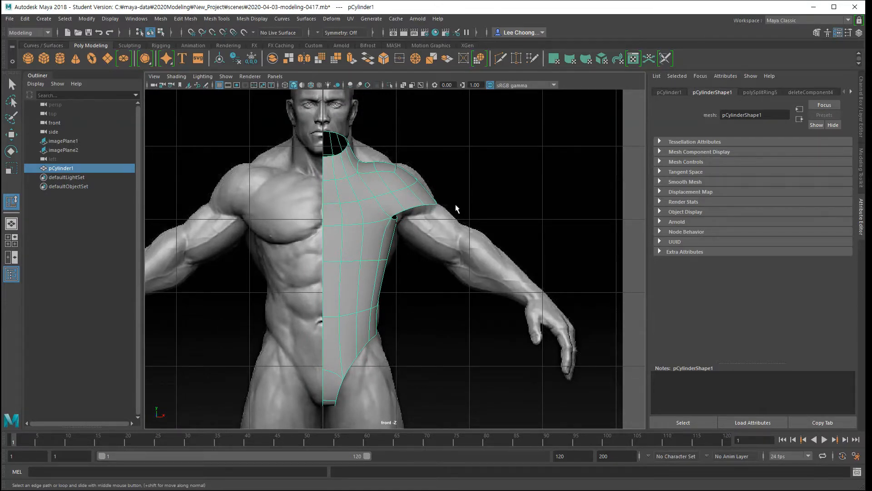
key("space")
left_click_drag(437, 232, 438, 255)
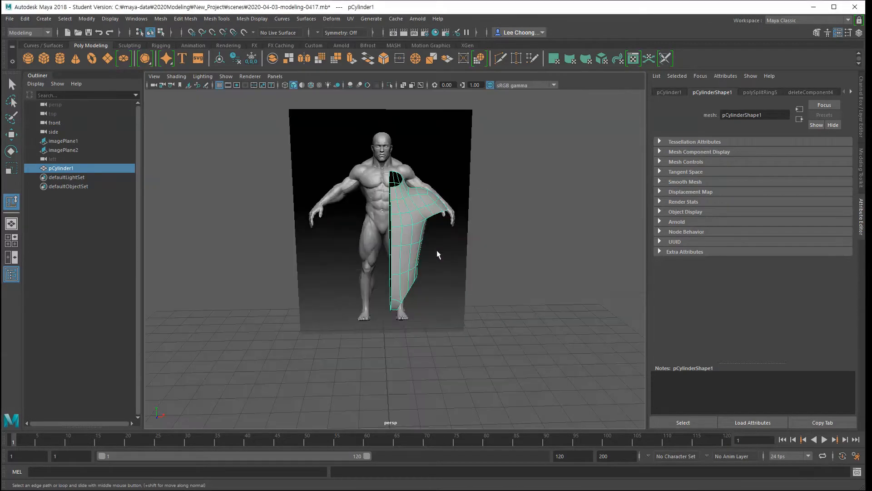
left_click_drag(507, 270, 418, 280, "alt")
scroll(530, 278, "up", 5)
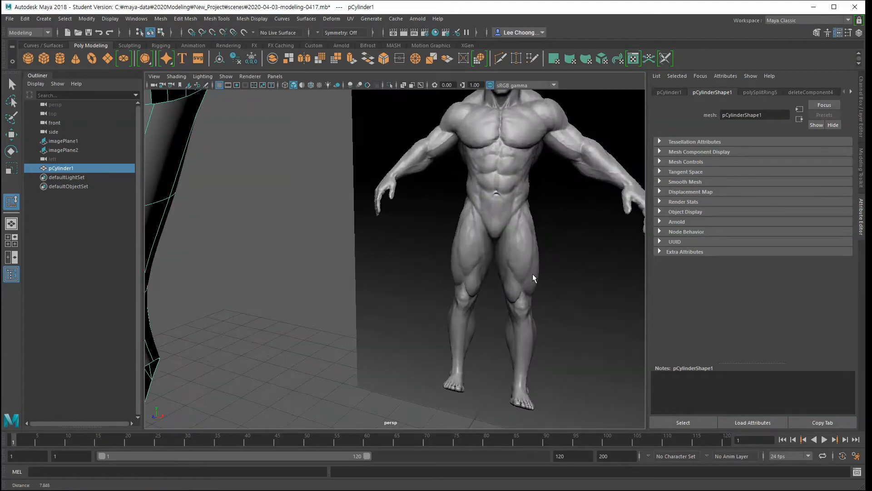
scroll(523, 186, "down", 3)
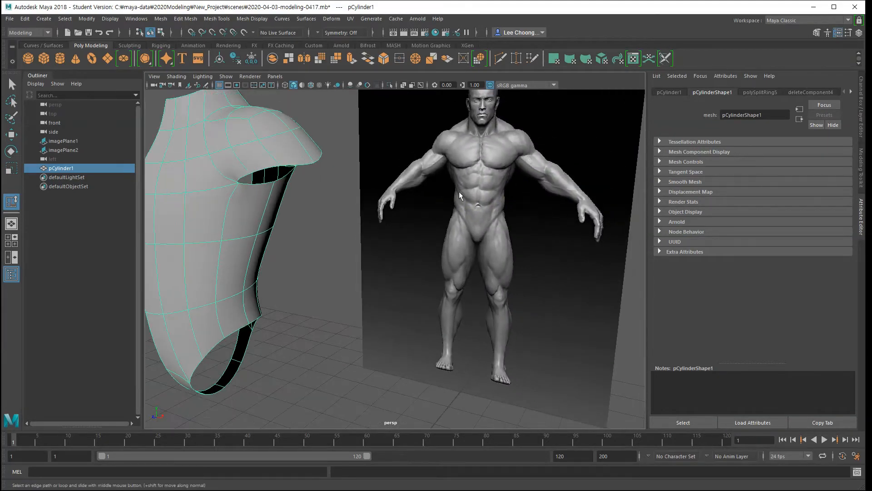
left_click_drag(558, 224, 521, 309, "alt")
right_click_drag(520, 309, 514, 310, "alt")
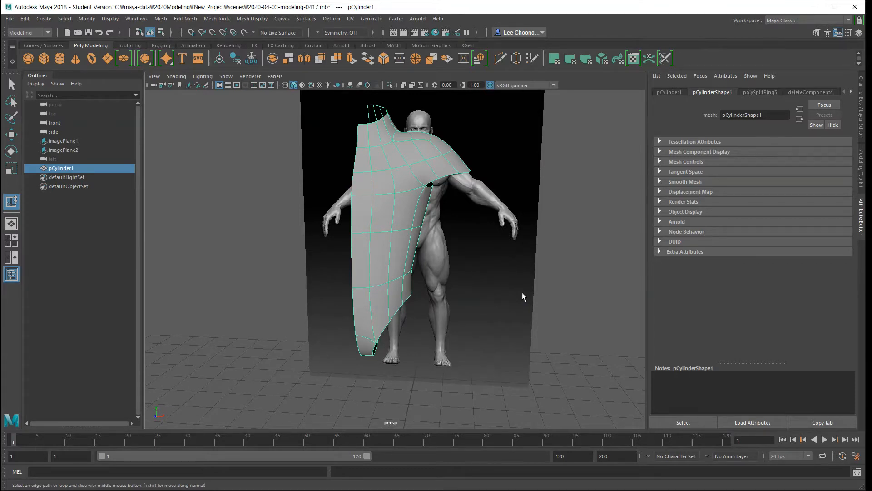
mouse_move(514, 295)
right_mouse_down("alt")
mouse_move(531, 333)
mouse_move(509, 312)
right_mouse_up("alt")
left_click_drag(509, 312, 504, 344, "alt")
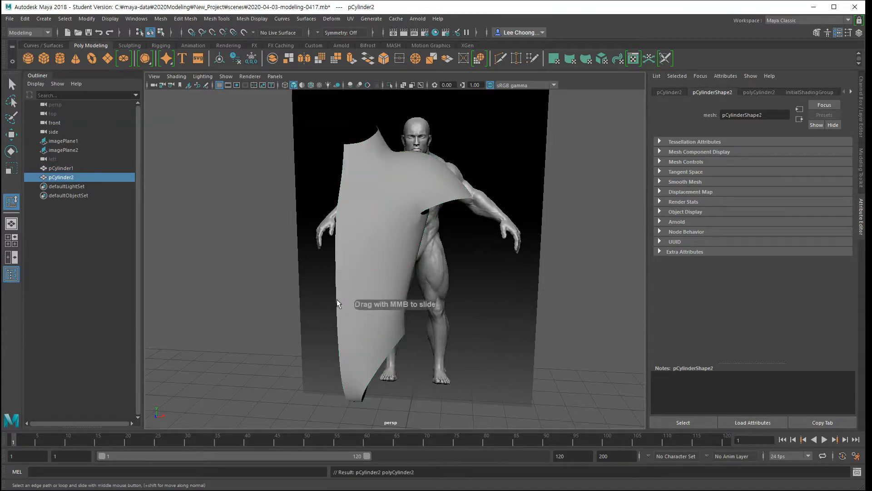
- Move the new cylinder up from the grid and over the figure's arm beside the torso in the front view
scroll(337, 299, "down", 3)
scroll(408, 361, "down", 5)
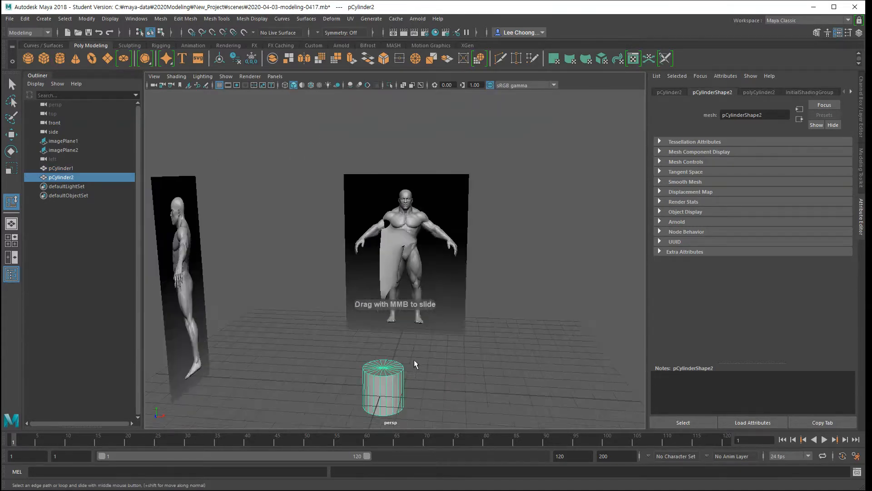
key("w")
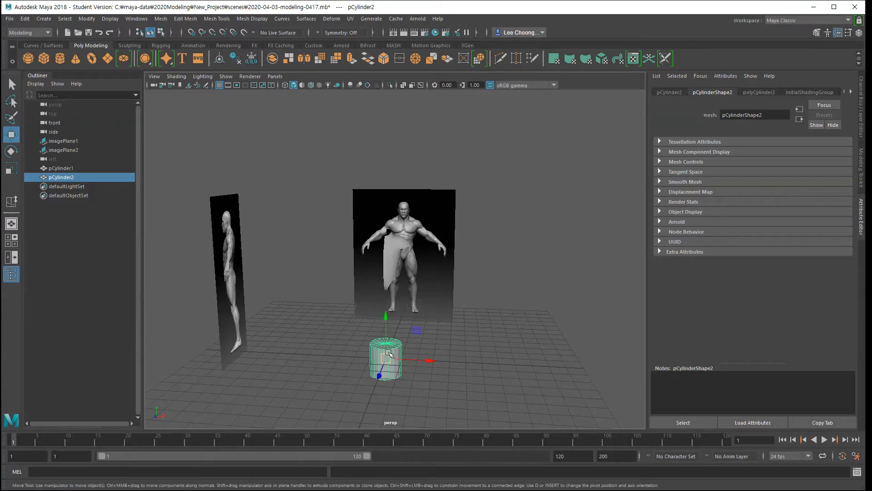
left_click_drag(390, 326, 390, 276)
left_click_drag(337, 320, 389, 309, "alt")
key("space")
left_click_drag(464, 345, 468, 364)
scroll(468, 343, "down", 5)
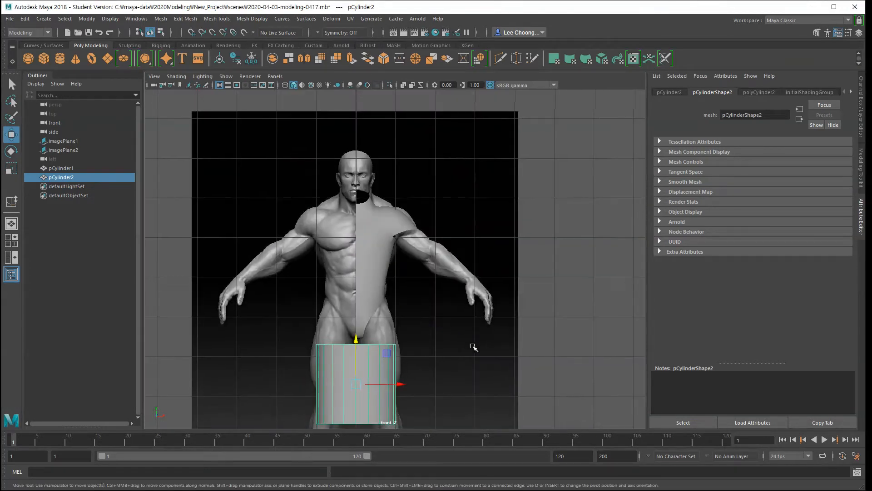
left_click_drag(385, 340, 440, 221)
scroll(434, 300, "up", 5)
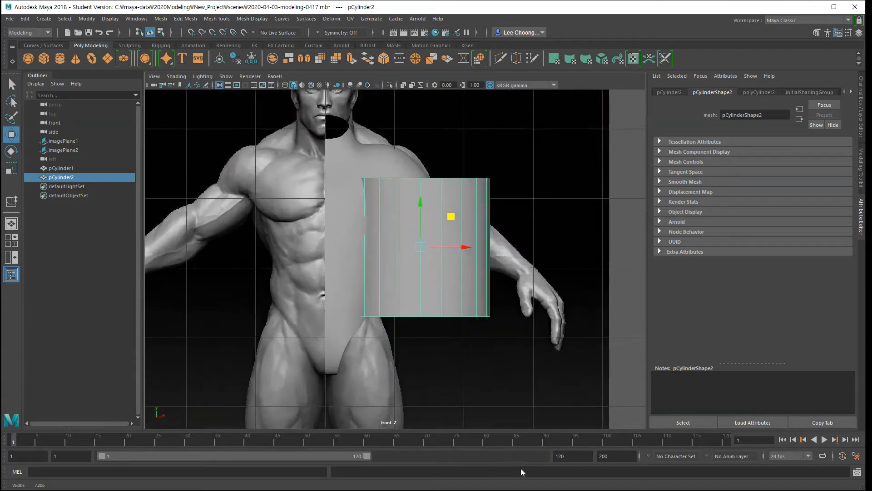
- Select the torso mesh and switch it back from smooth preview to its unsmoothed polygon display
left_click(309, 204)
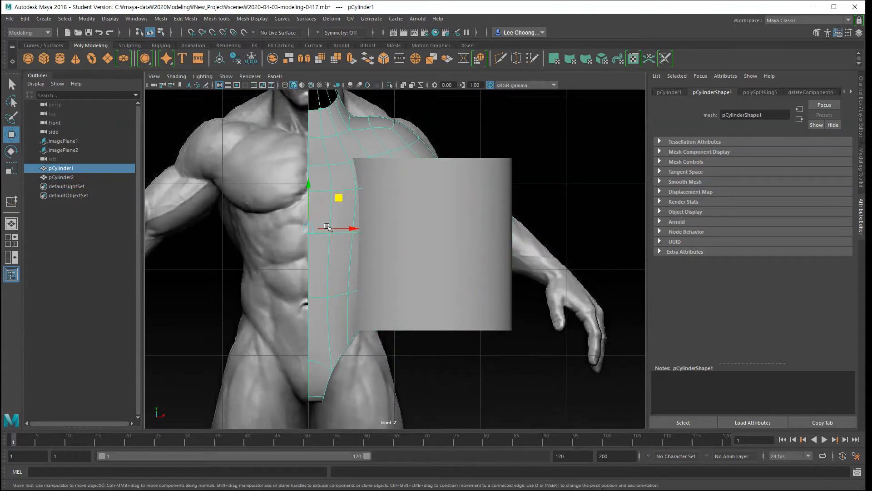
middle_click_drag(497, 327, 436, 342, "alt")
right_click_drag(436, 343, 503, 382, "alt")
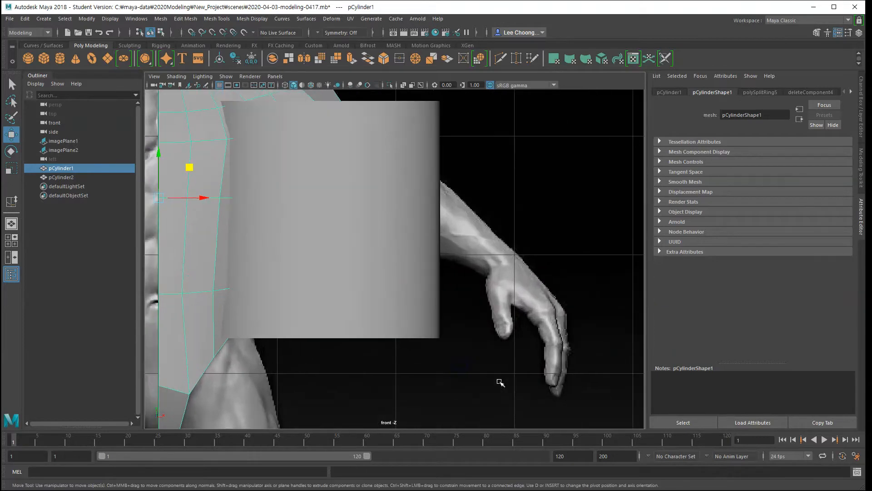
middle_click_drag(503, 382, 487, 409, "alt")
left_click_drag(480, 325, 323, 265, "alt")
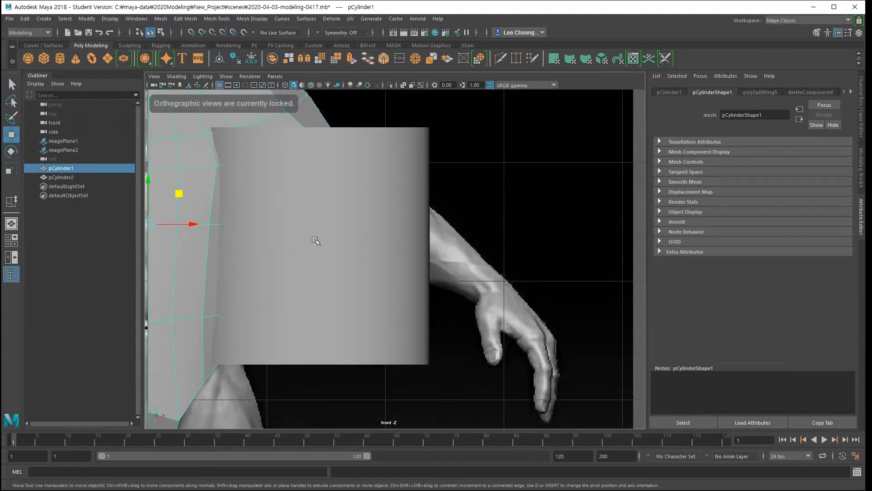
- Rotate the new cylinder about 46.6 degrees in Z and move it over the figure's slanted arm in the front view
left_click(331, 242)
key("e")
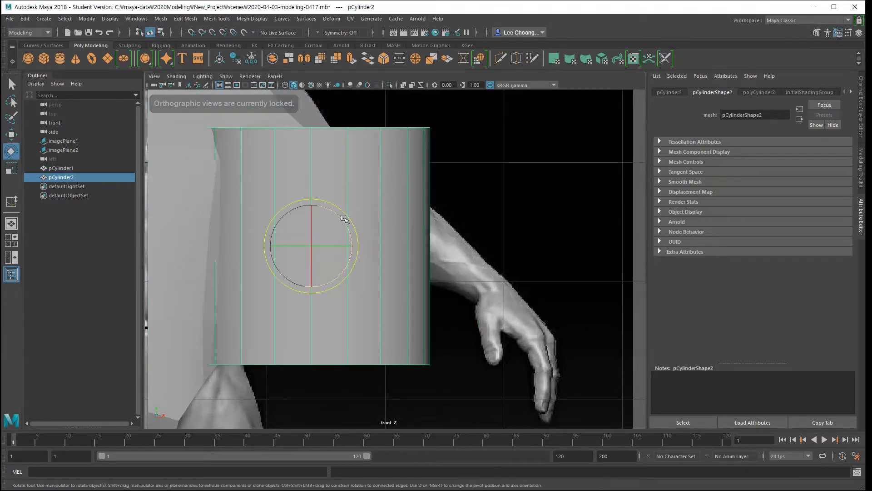
left_click_drag(341, 214, 326, 177)
key("w")
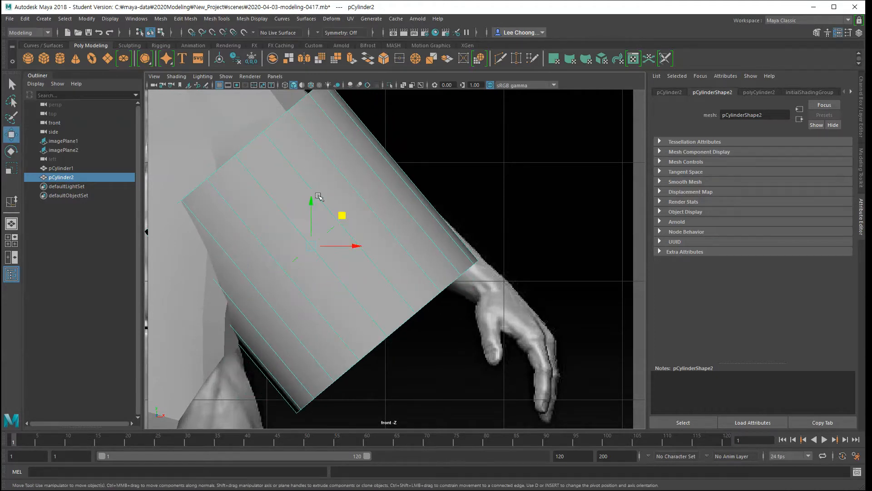
left_click_drag(343, 216, 393, 195)
key("e")
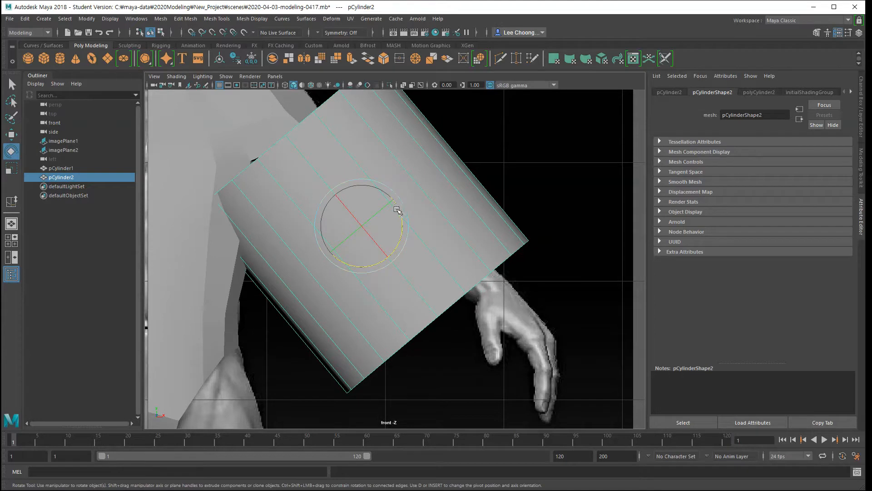
left_click_drag(398, 210, 408, 190)
key("w")
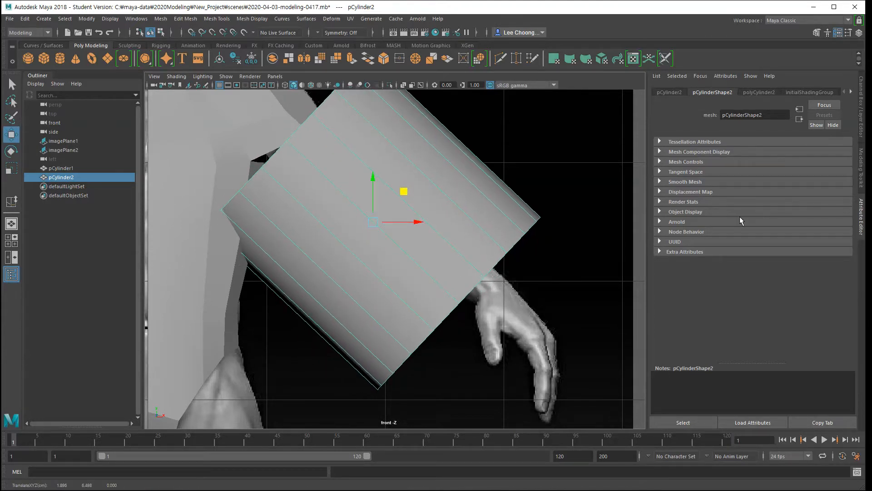
- Set the arm cylinder's radius to 0.34 and move it to about X 1.972, Y 6.525 over the arm
left_click(863, 122)
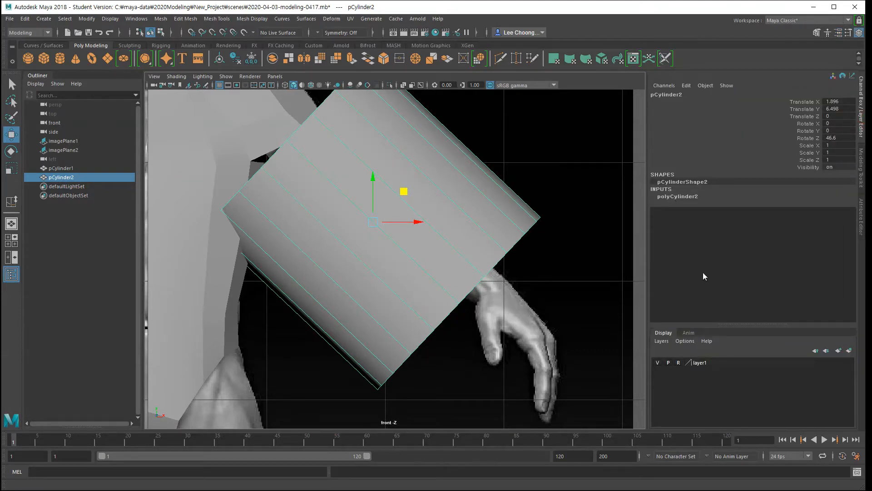
left_click(694, 197)
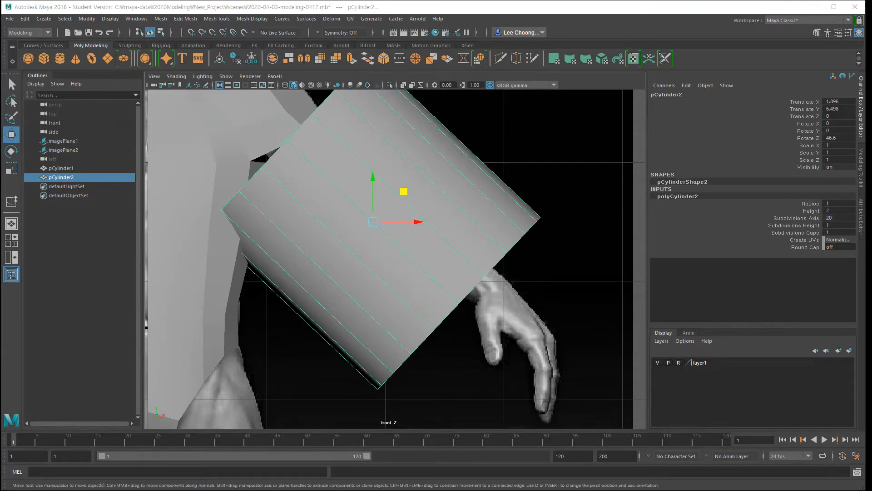
left_click(811, 204)
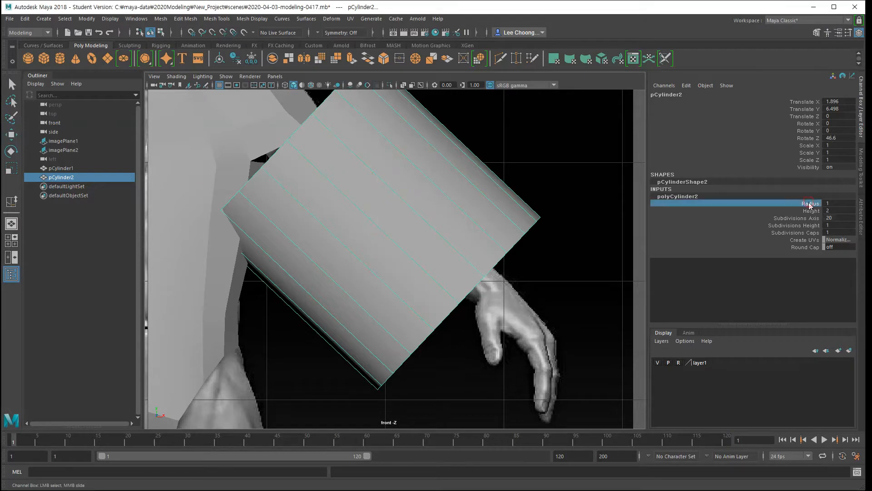
middle_click_drag(401, 228, 436, 238)
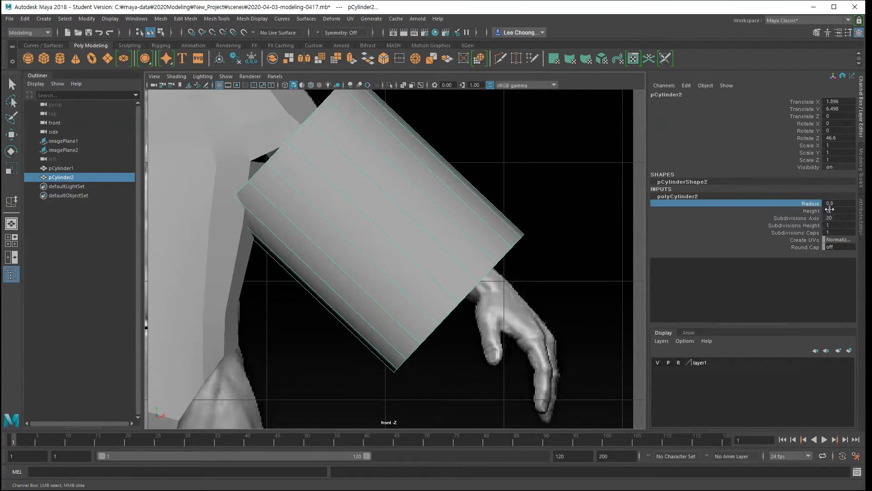
double_click(834, 203)
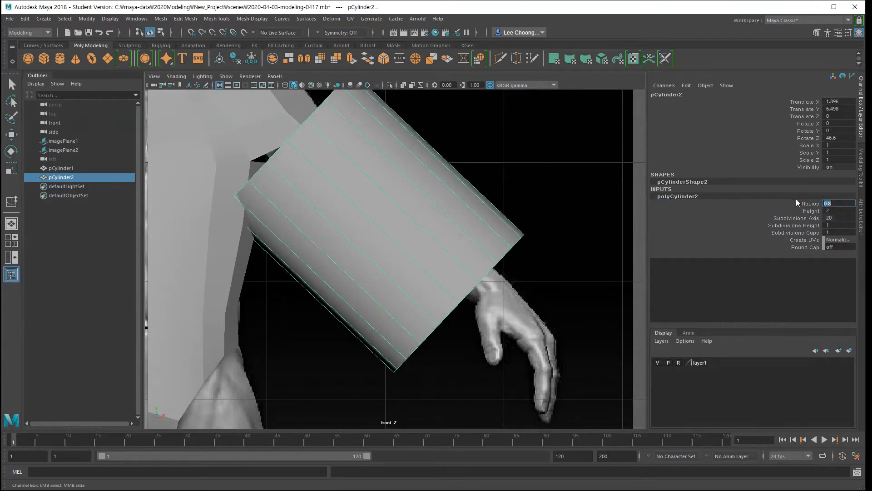
left_click(812, 205)
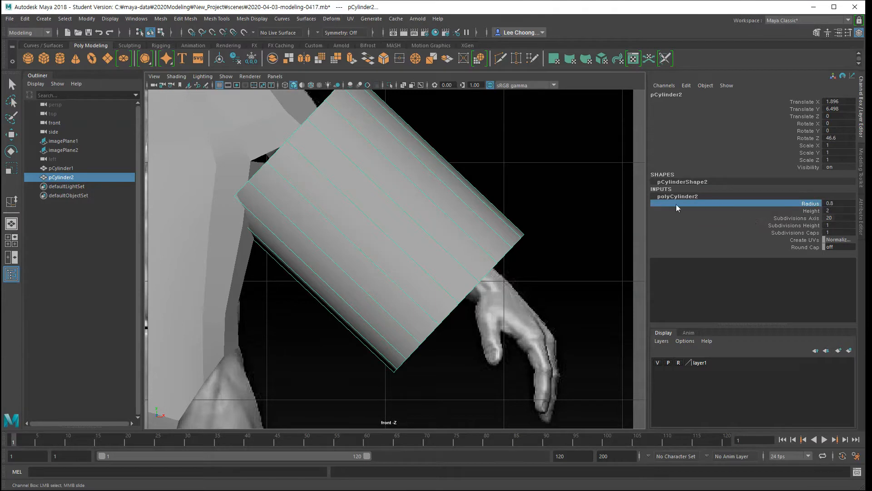
left_click(804, 204)
middle_click_drag(416, 224, 404, 255)
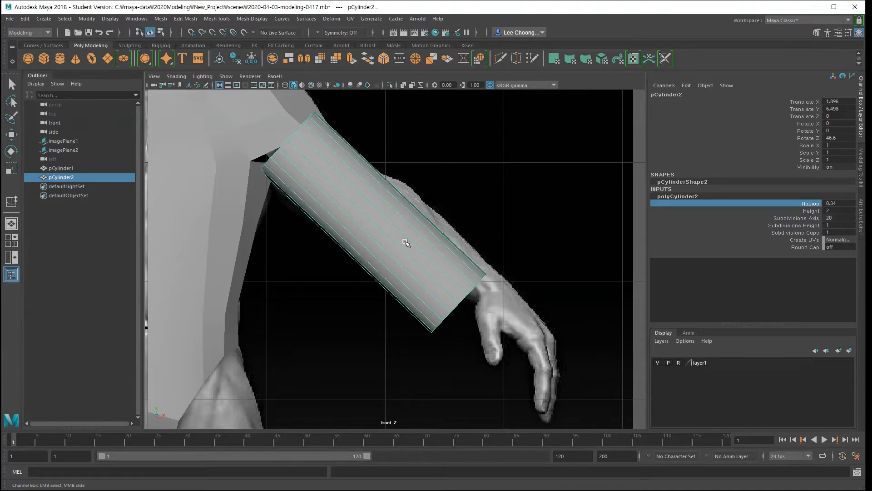
key("w")
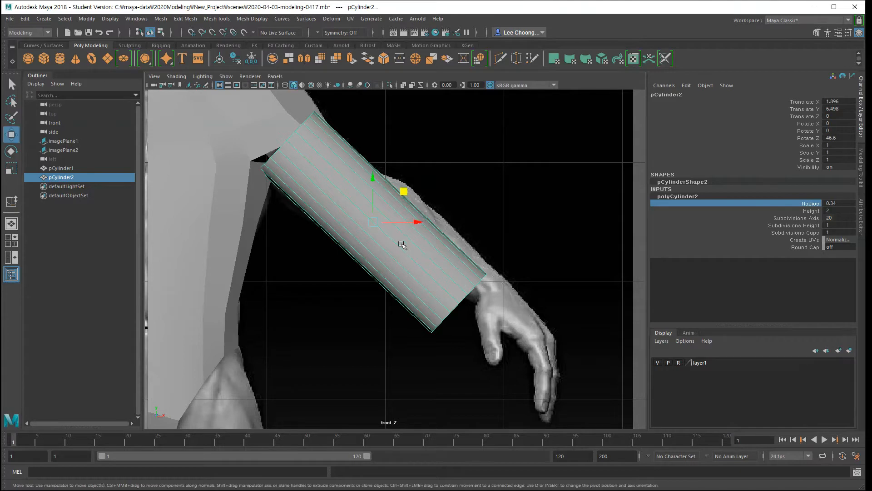
mouse_move(404, 193)
left_mouse_down()
mouse_move(415, 179)
mouse_move(416, 189)
left_mouse_up()
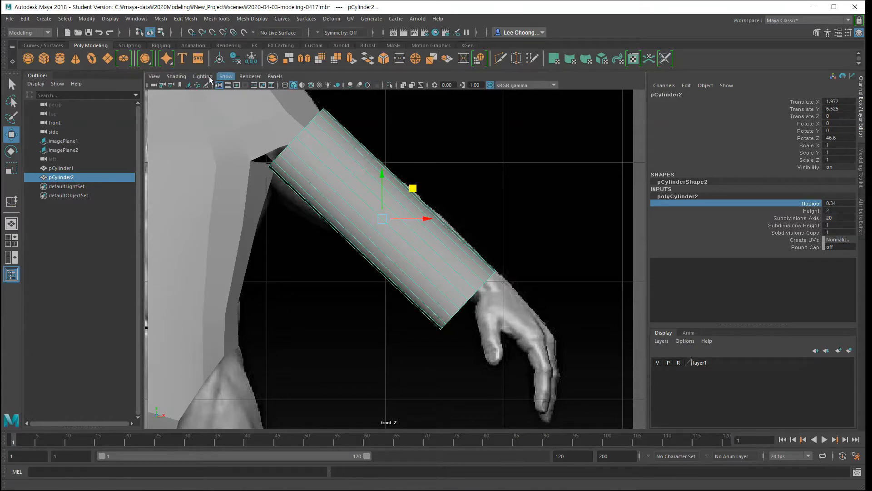
- Turn on X-Ray shading in the front view and slightly enlarge the cylinder's radius against the reference arm
left_click(181, 77)
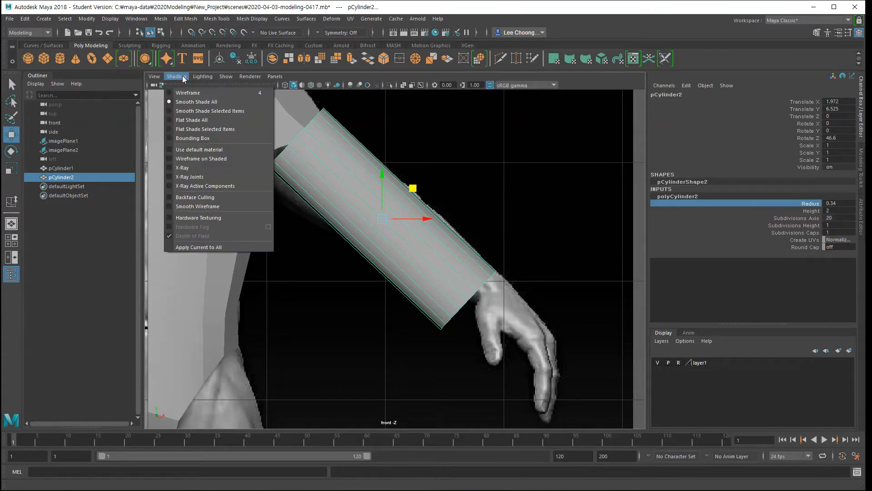
left_click(167, 167)
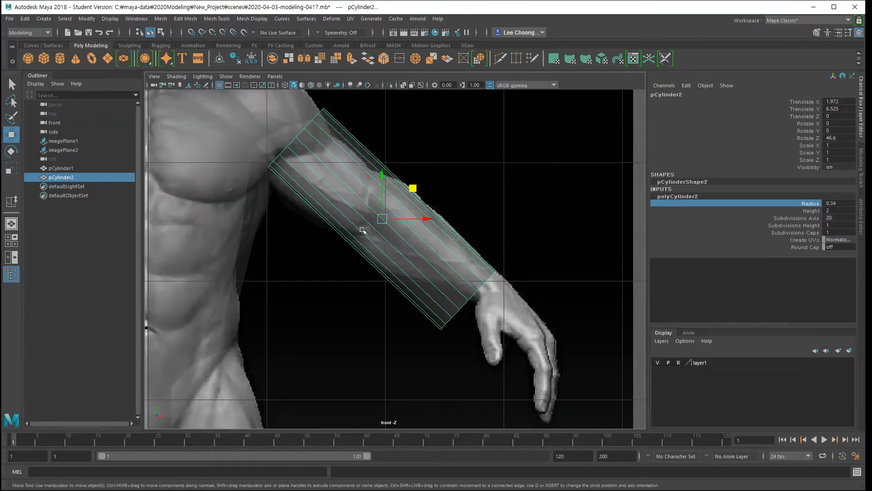
middle_click_drag(400, 259, 382, 263, "alt")
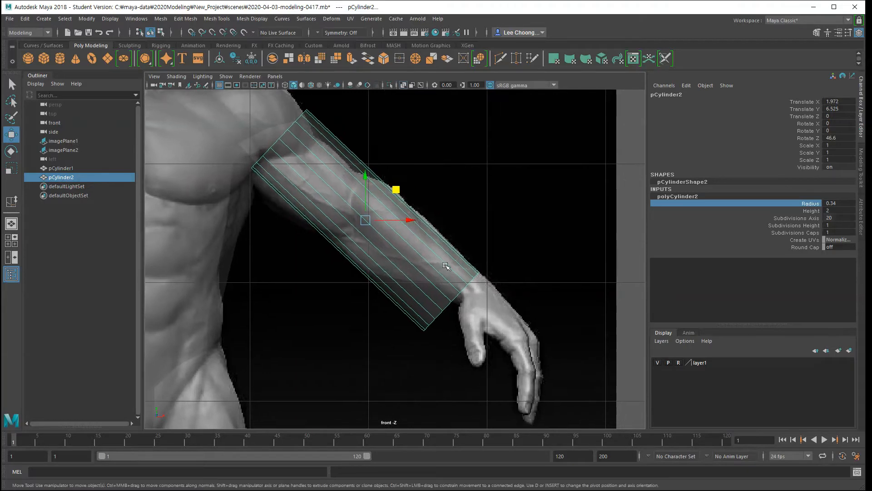
right_click_drag(445, 266, 489, 247, "alt")
middle_click_drag(496, 253, 491, 270, "alt")
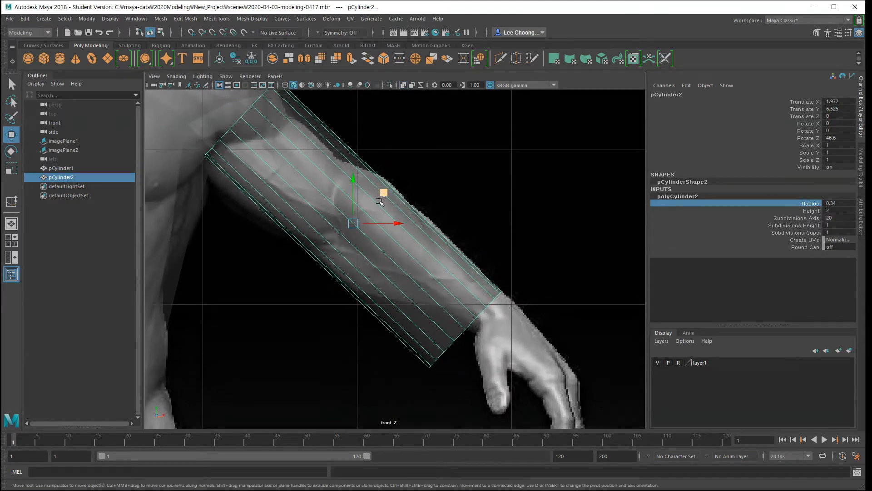
left_click(784, 203)
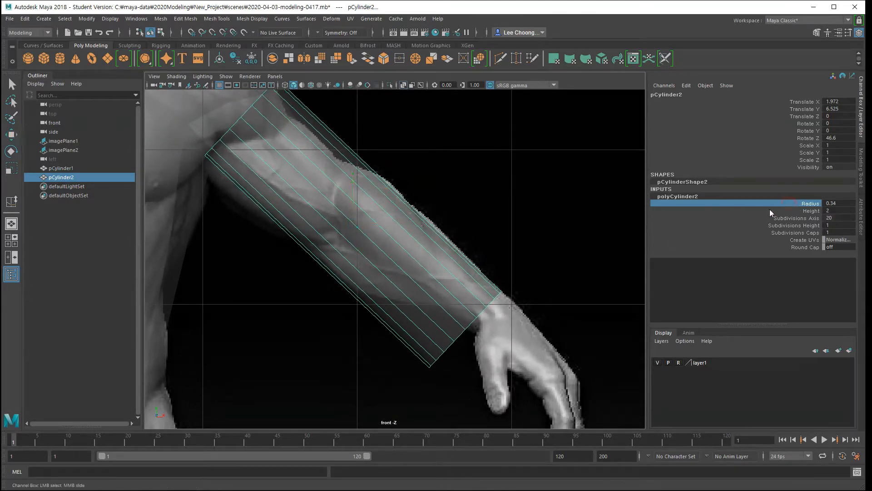
mouse_move(388, 257)
middle_mouse_down()
mouse_move(423, 256)
mouse_move(389, 257)
middle_mouse_up()
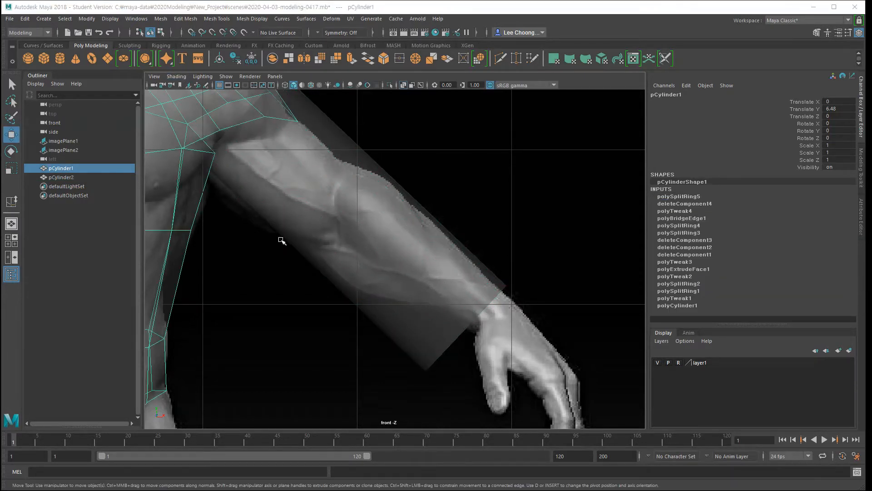
- Turn off X-Ray shading so the torso and arm cylinder display solid in the front view
left_click(156, 76)
mouse_move(175, 78)
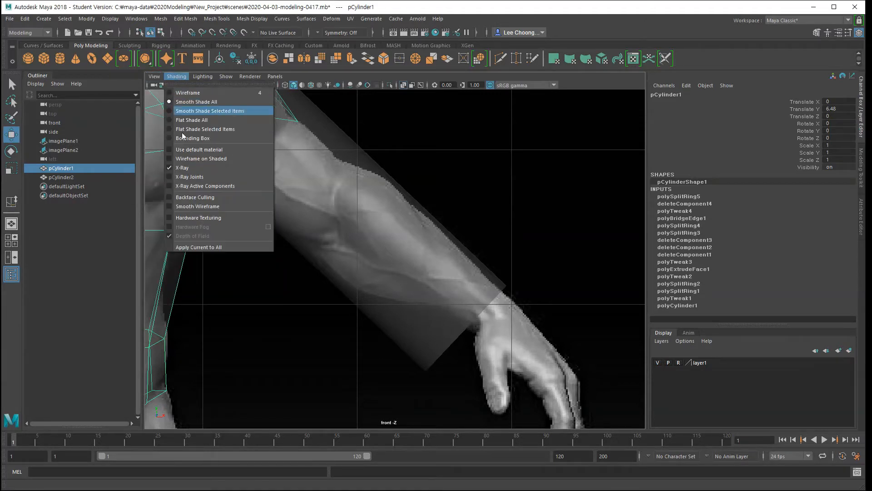
left_click(171, 171)
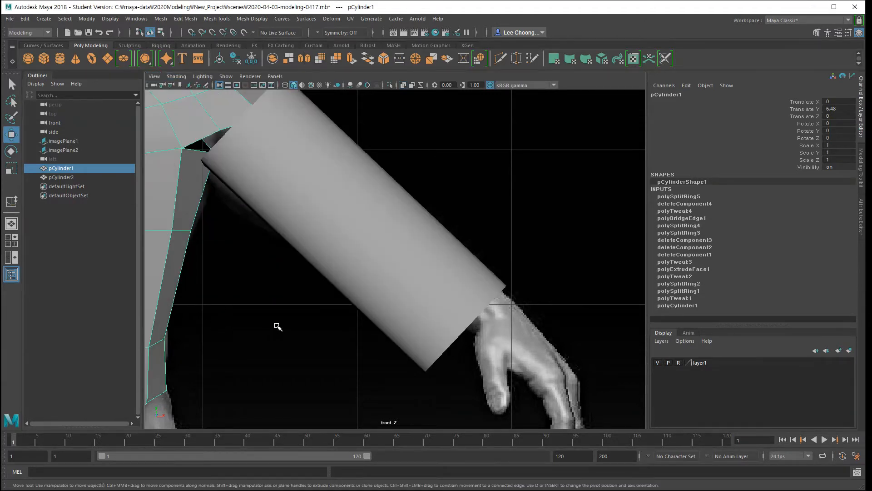
right_click_drag(359, 347, 308, 335, "alt")
middle_click_drag(309, 335, 346, 360, "alt")
right_click_drag(357, 368, 384, 387, "alt")
middle_click_drag(385, 388, 384, 397, "alt")
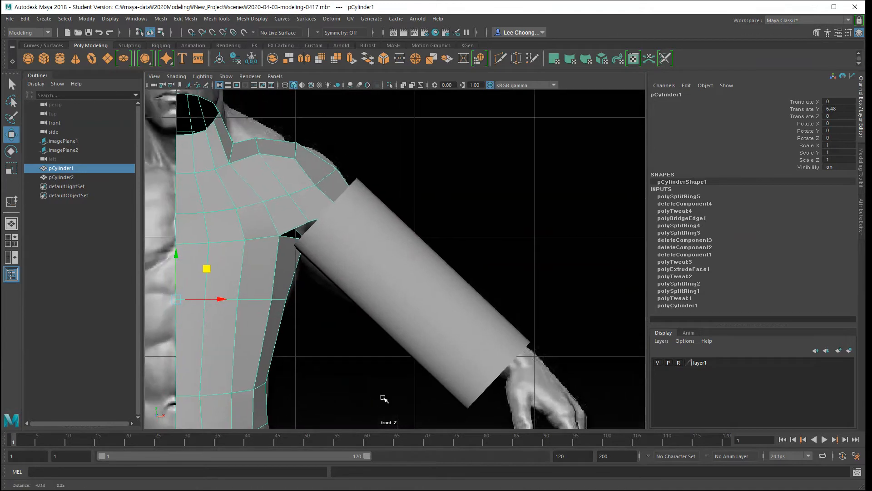
- Compare the torso's shoulder opening with the upper end of the arm cylinder, selecting each mesh in turn
left_click(434, 305)
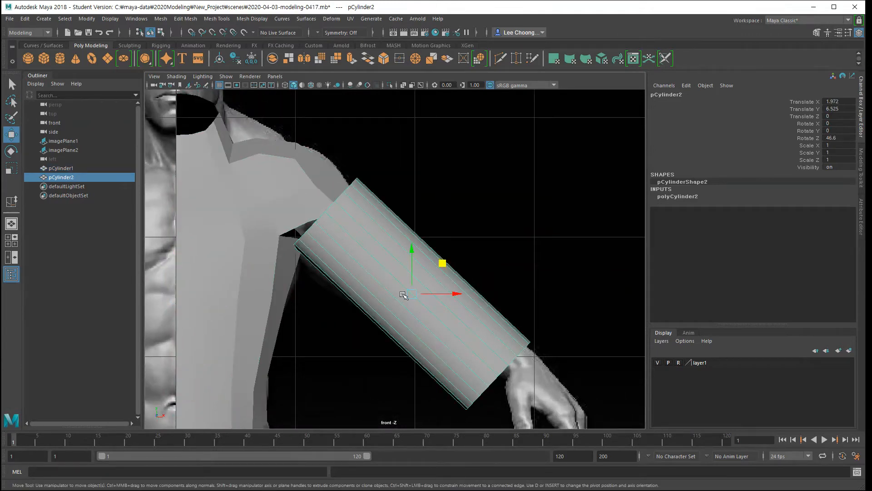
left_click(302, 208)
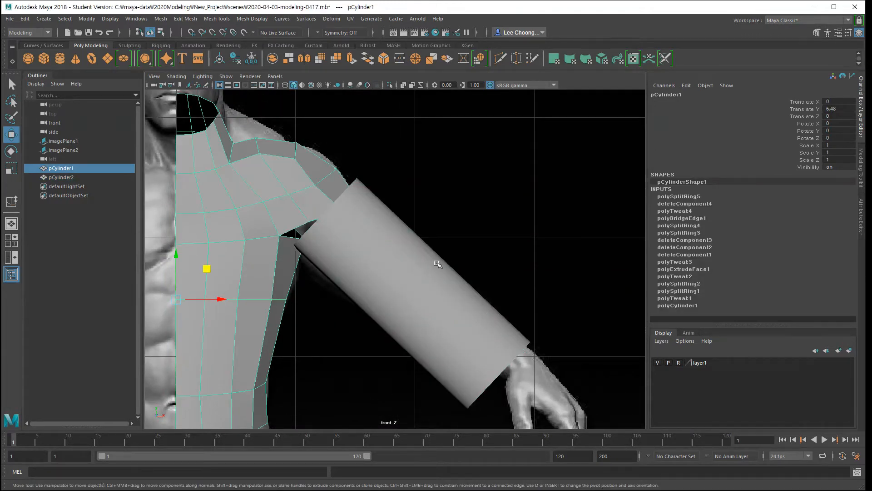
left_click(442, 248)
left_click(400, 264)
left_click(307, 199)
left_click(396, 263)
left_click(305, 203)
left_click(381, 256)
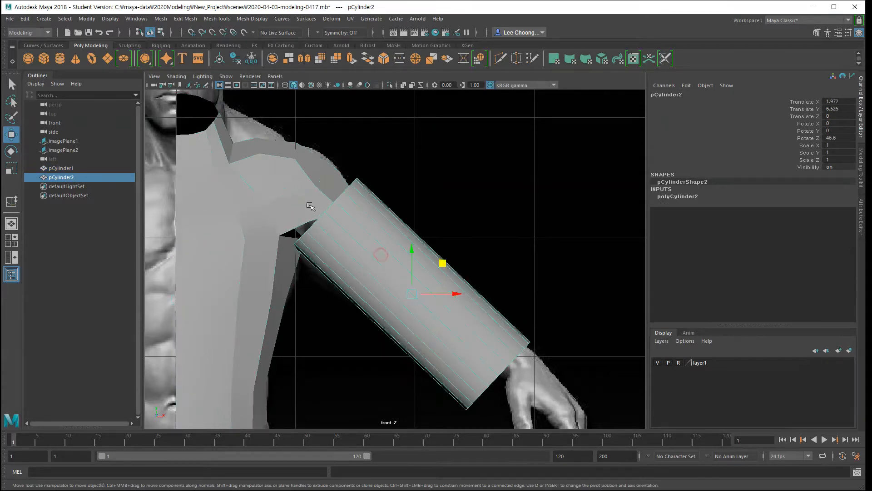
left_click(310, 205)
left_click(390, 290)
scroll(370, 314, "up", 2)
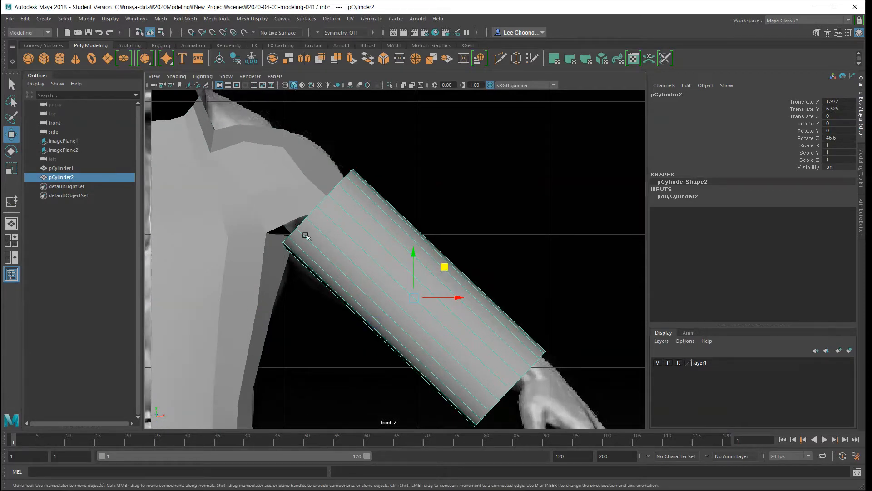
middle_click_drag(363, 316, 412, 345, "alt")
scroll(394, 347, "up", 1)
left_click(263, 298)
left_click(423, 318)
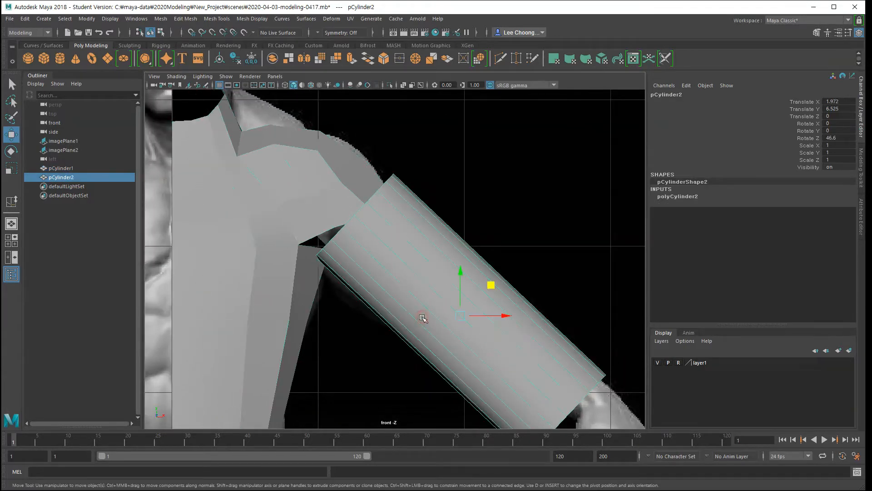
- Select the torso mesh and isolate it in the front view
left_click(283, 161)
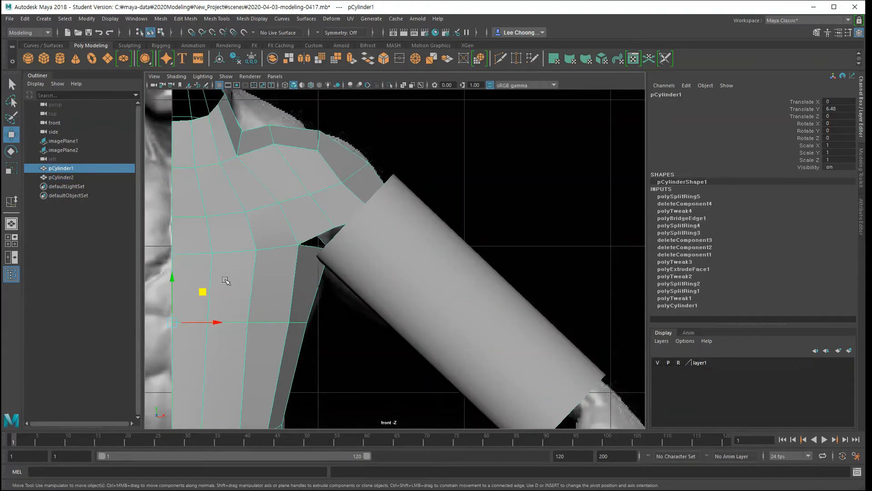
left_click(338, 346)
left_click(252, 311)
left_click(390, 85)
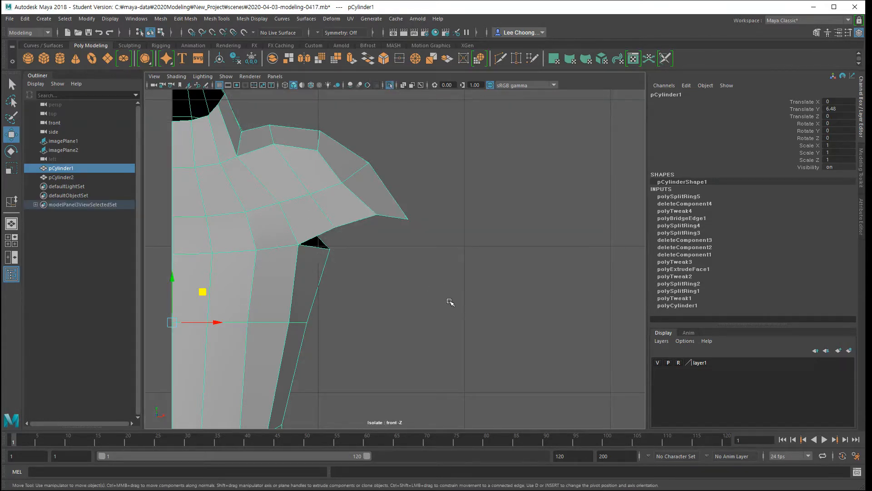
- Switch to the perspective view and examine the isolated torso's open armhole up close
scroll(454, 314, "down", 5)
scroll(461, 314, "up", 10)
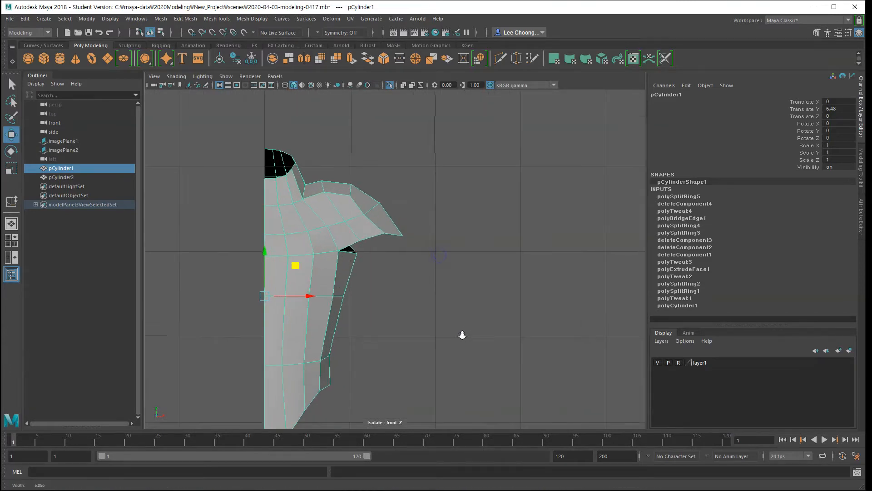
left_click_drag(477, 271, 437, 233, "alt")
key("space")
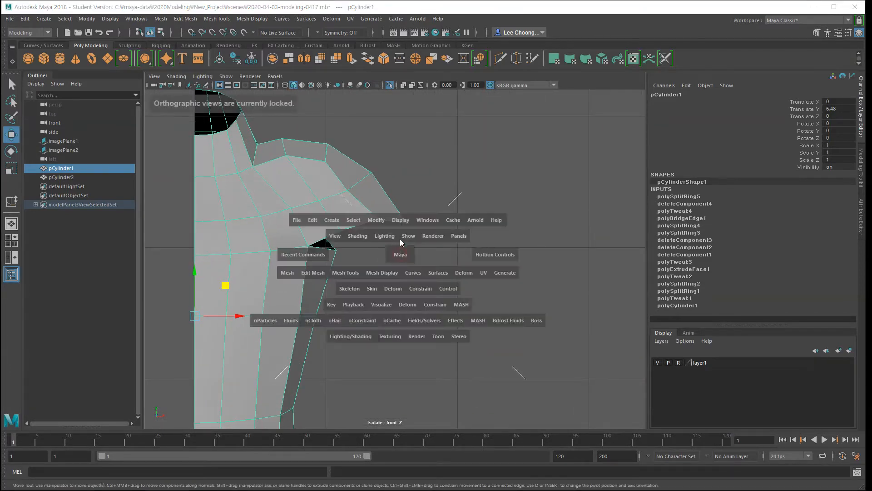
left_click_drag(392, 258, 430, 315)
scroll(486, 351, "up", 6)
scroll(455, 260, "up", 5)
middle_click_drag(431, 316, 485, 301, "alt")
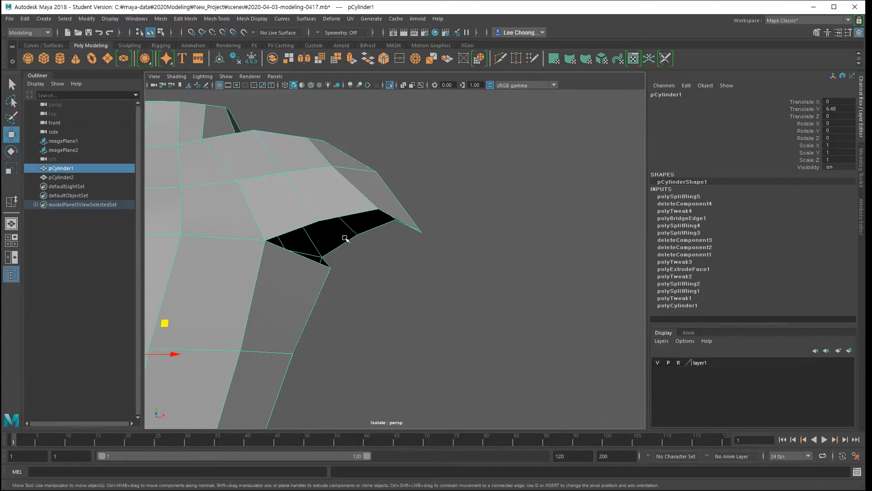
- Put the torso in edge mode, select the border edge loop around the armhole, and clear the selection
right_click(320, 228)
left_click(321, 204)
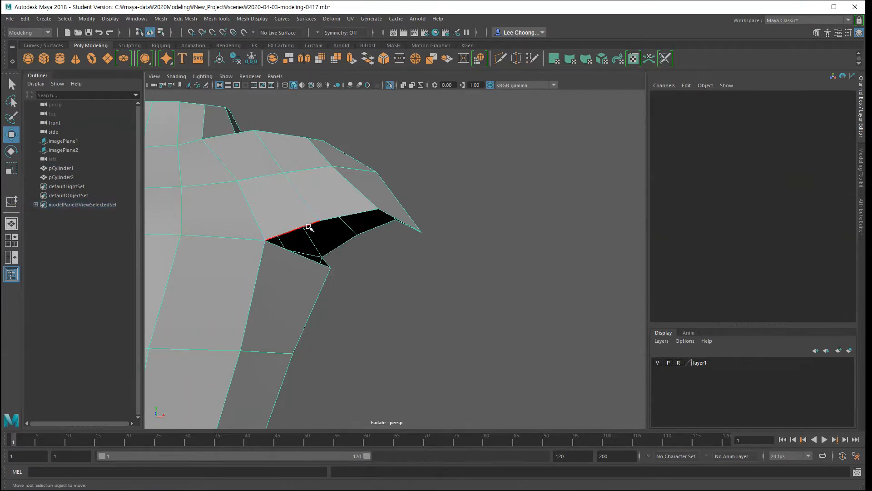
left_click(308, 228)
double_click(310, 228)
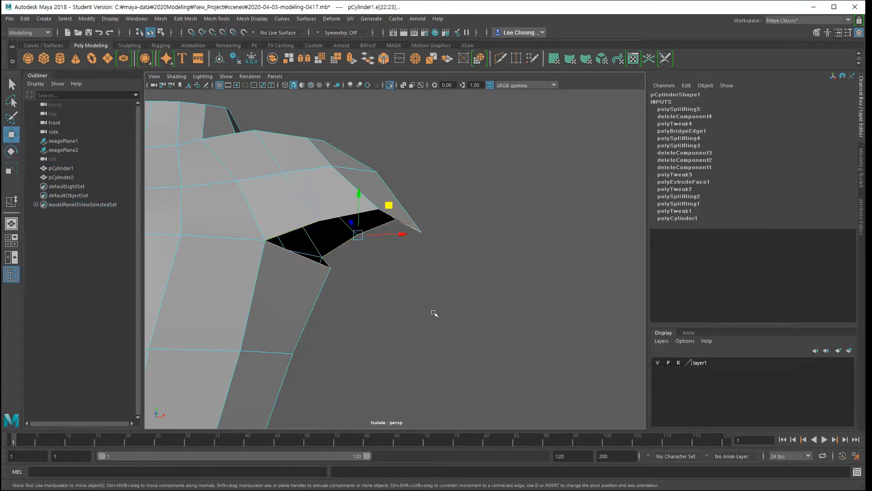
left_click(390, 297)
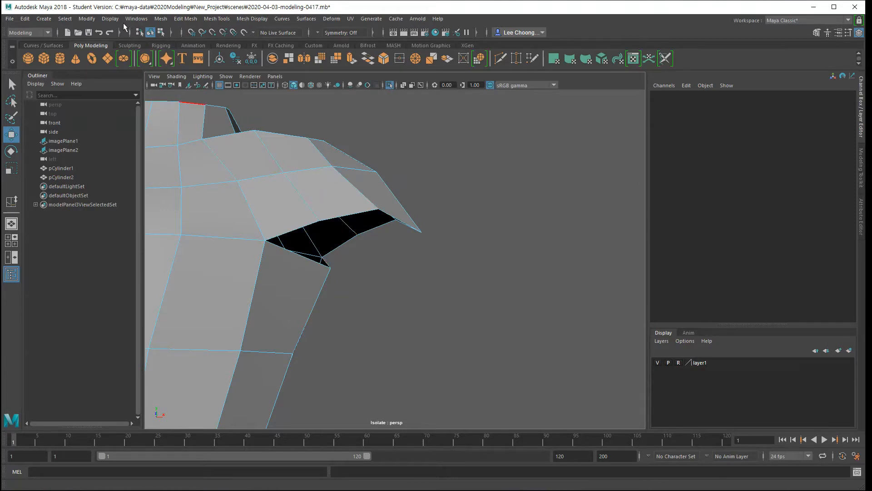
- Turn on the Poly Count heads-up display for the viewport
left_click(110, 18)
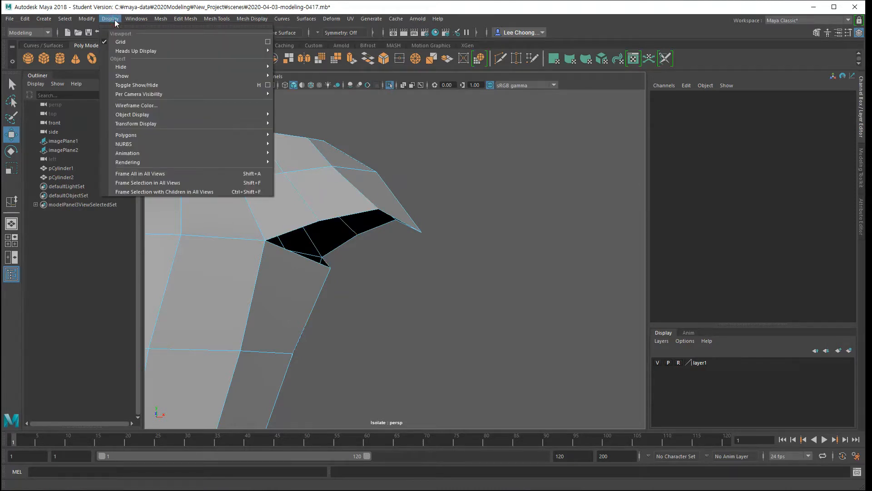
mouse_move(141, 51)
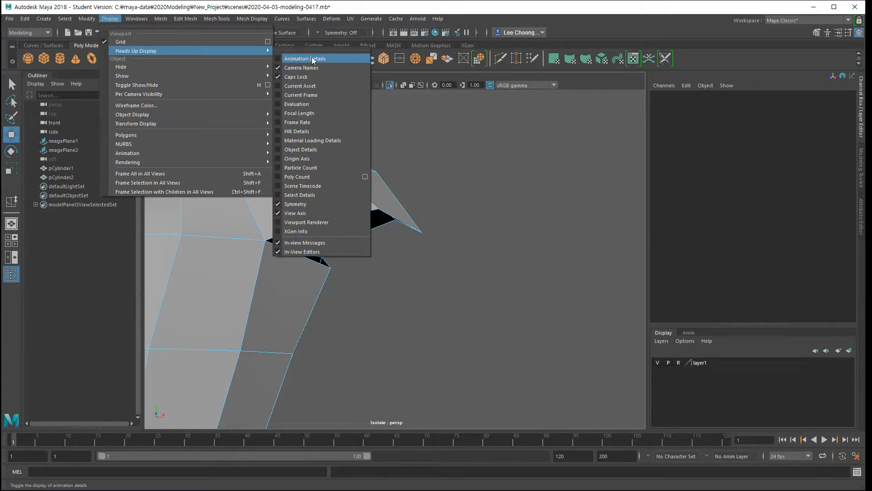
left_click(276, 179)
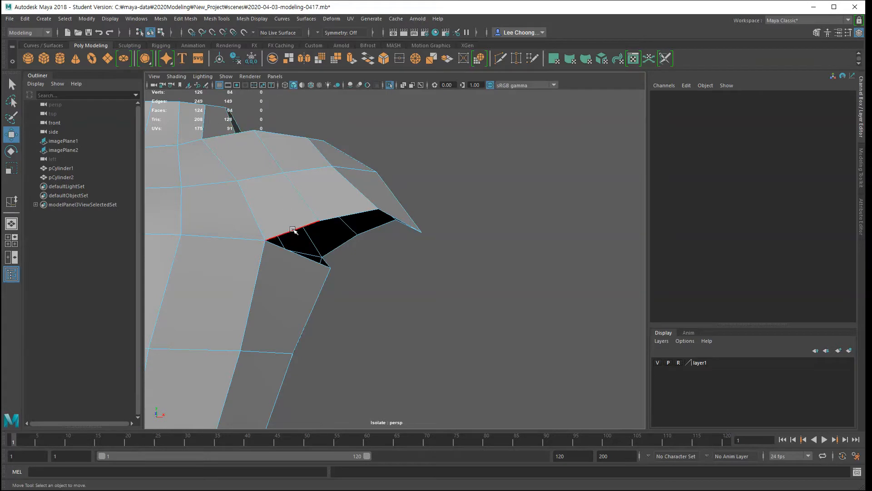
- Select the border edge loop around the torso's armhole and examine its edge count up close
double_click(293, 231)
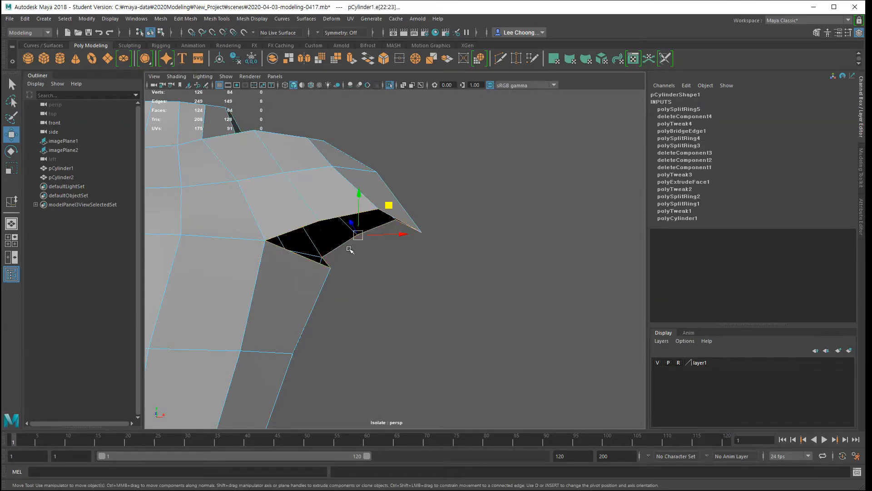
right_click_drag(465, 231, 469, 299, "alt")
left_click_drag(467, 296, 517, 298, "alt")
middle_click_drag(516, 298, 506, 301, "alt")
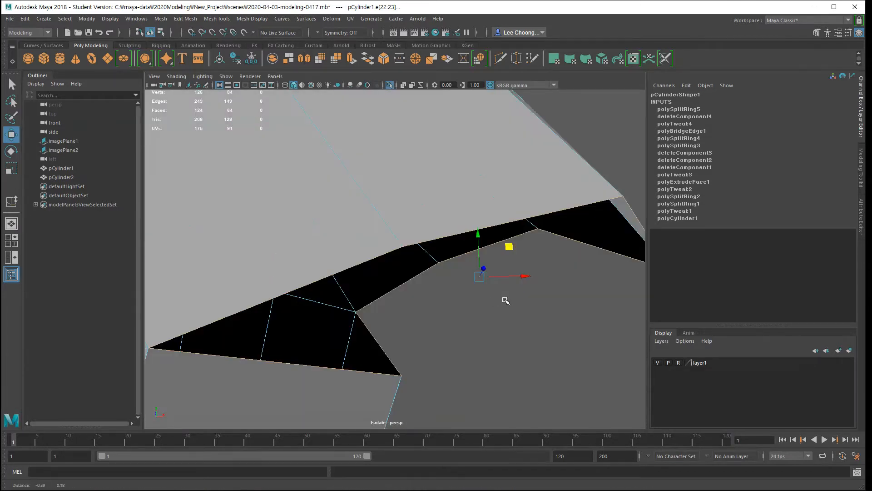
middle_click_drag(631, 309, 640, 296, "alt")
left_click_drag(646, 286, 696, 286)
middle_click_drag(627, 308, 602, 306, "alt")
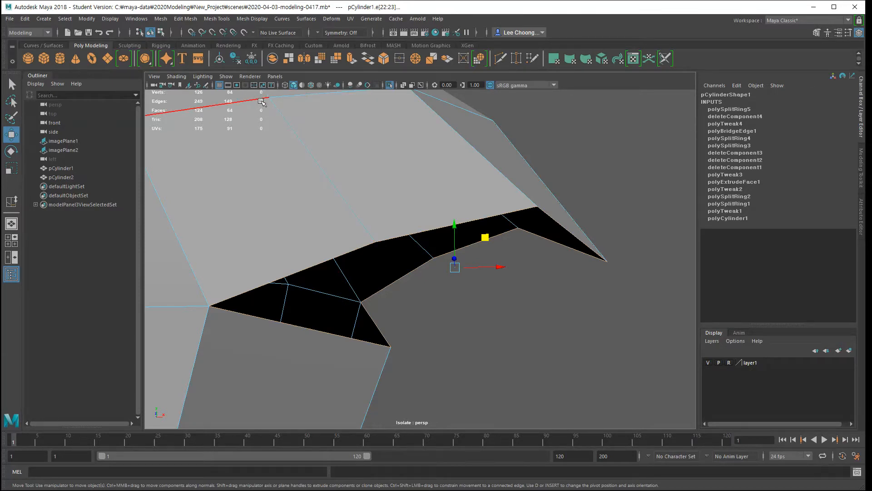
double_click(262, 103)
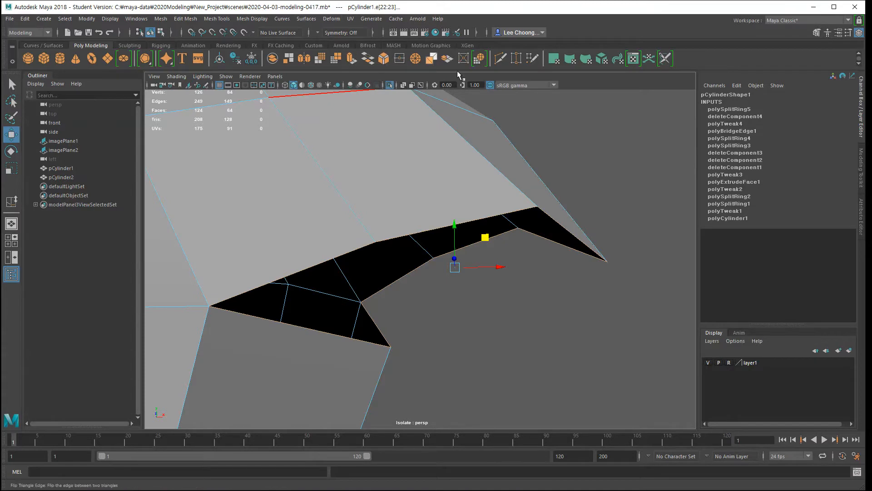
- End the torso's isolation and set the arm cylinder's Subdivisions Axis to 8
left_click(389, 86)
left_click(564, 320)
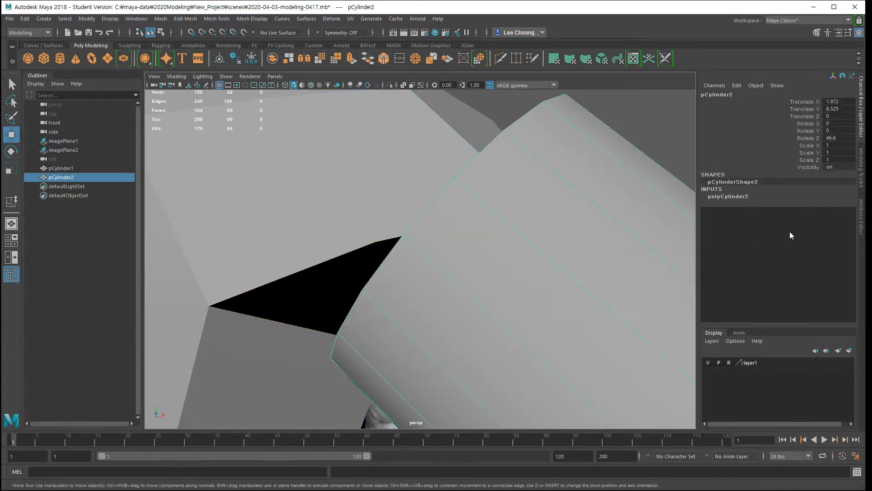
left_click(713, 199)
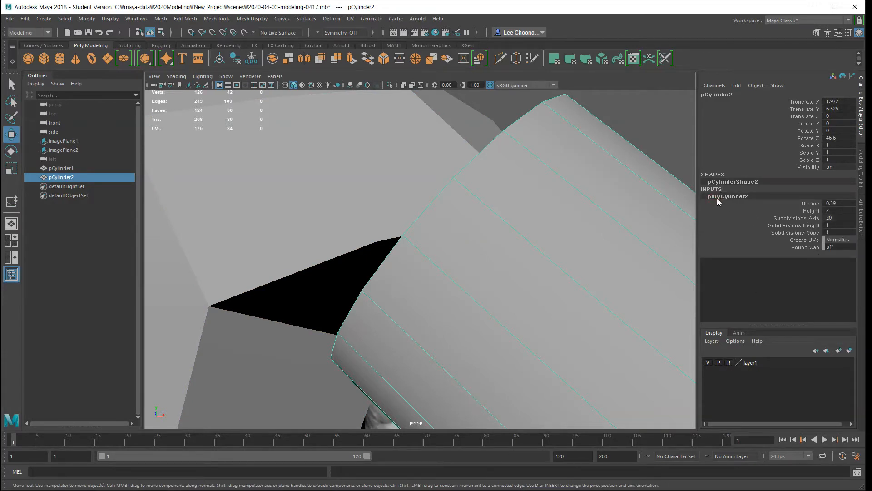
double_click(838, 219)
type("8")
key("Return")
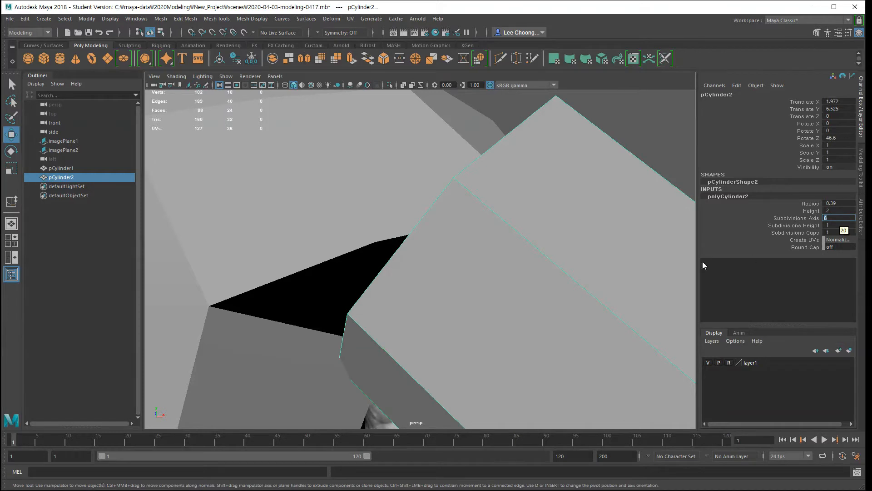
- Isolate the arm cylinder, select the edge loop at its upper end to check its edge count, and end the isolation
left_click_drag(598, 295, 608, 328, "alt")
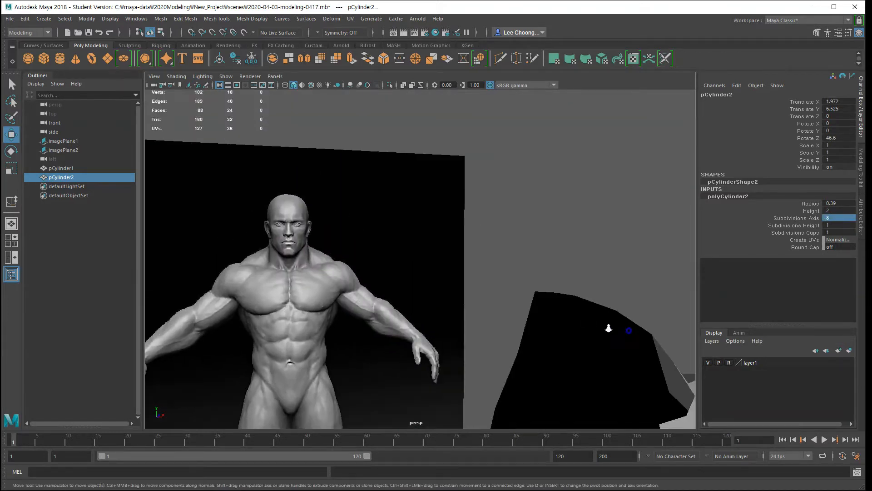
middle_click_drag(609, 328, 550, 272, "alt")
scroll(550, 263, "up", 3)
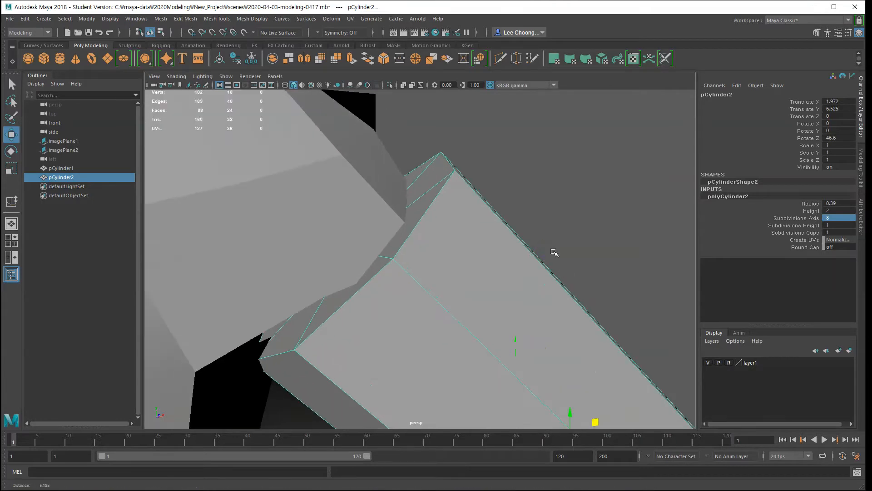
scroll(554, 253, "up", 1)
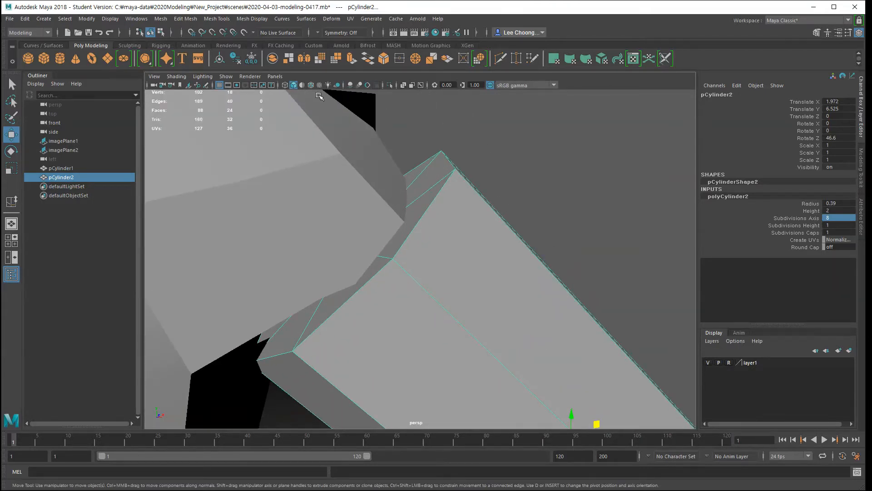
left_click(390, 85)
right_click_drag(416, 221, 415, 193)
double_click(432, 210)
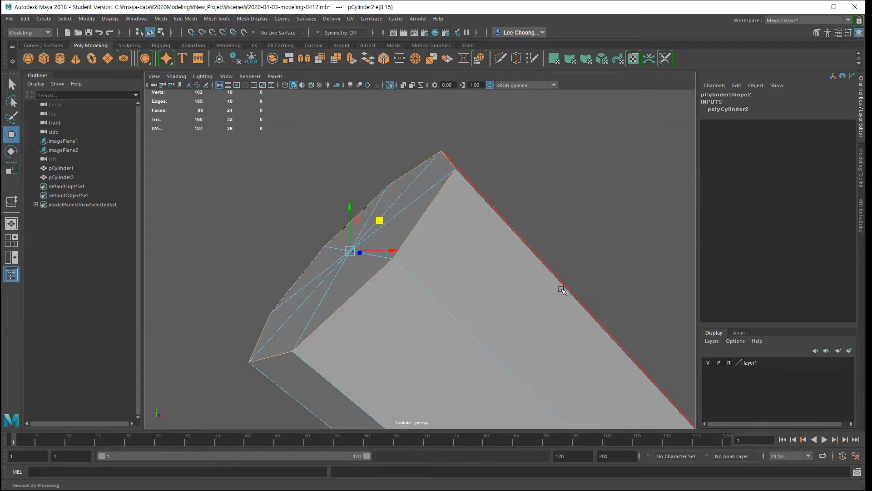
right_click_drag(556, 289, 500, 288, "alt")
left_click(391, 86)
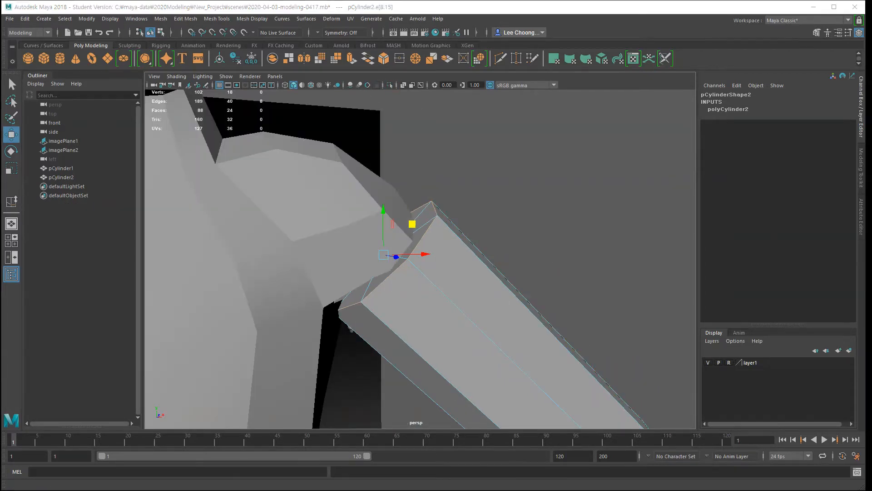
- Return the arm cylinder to object mode and set its Subdivisions Height to 5
left_click_drag(359, 293, 364, 275, "alt")
right_click_drag(363, 275, 331, 271, "alt")
mouse_move(433, 283)
left_mouse_down("alt")
mouse_move(425, 268)
mouse_move(425, 281)
left_mouse_up("alt")
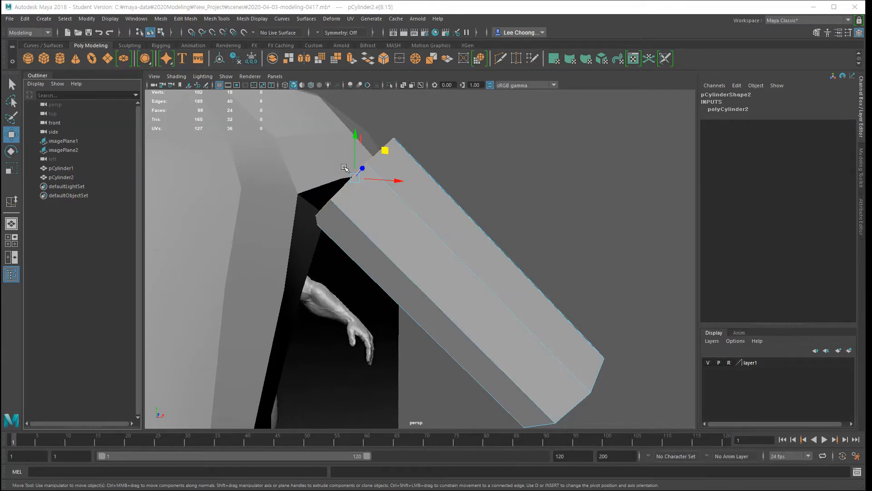
right_click_drag(452, 265, 483, 242)
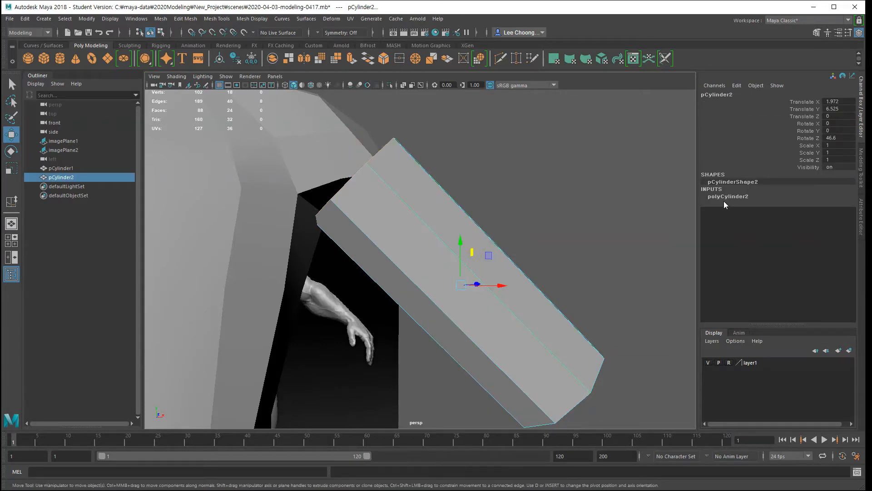
left_click(729, 197)
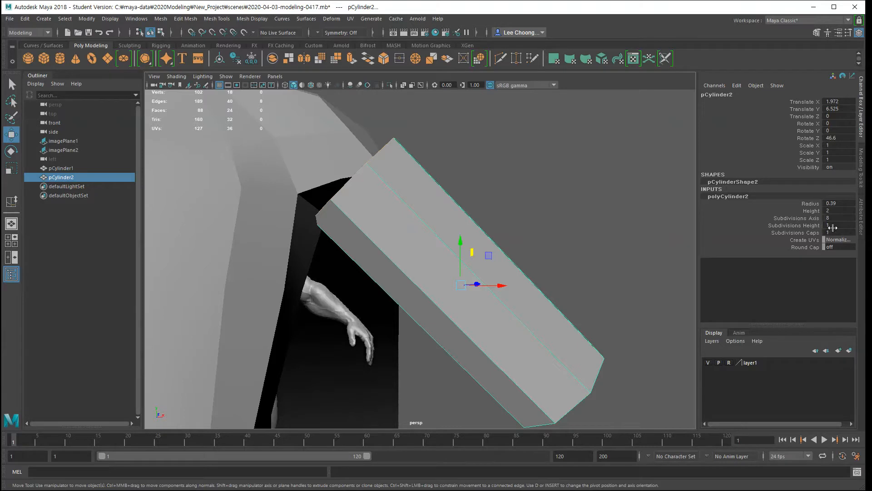
double_click(832, 228)
type("8")
key("Return")
type("5")
key("Return")
scroll(531, 293, "down", 3)
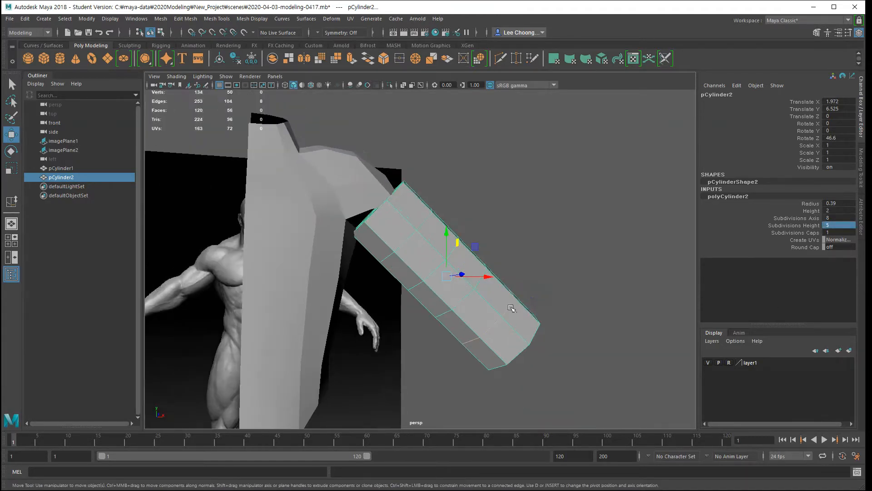
- Switch to the front view and turn on X-ray shading so the reference arm shows through the cylinder
key("space")
left_click_drag(502, 288, 502, 323)
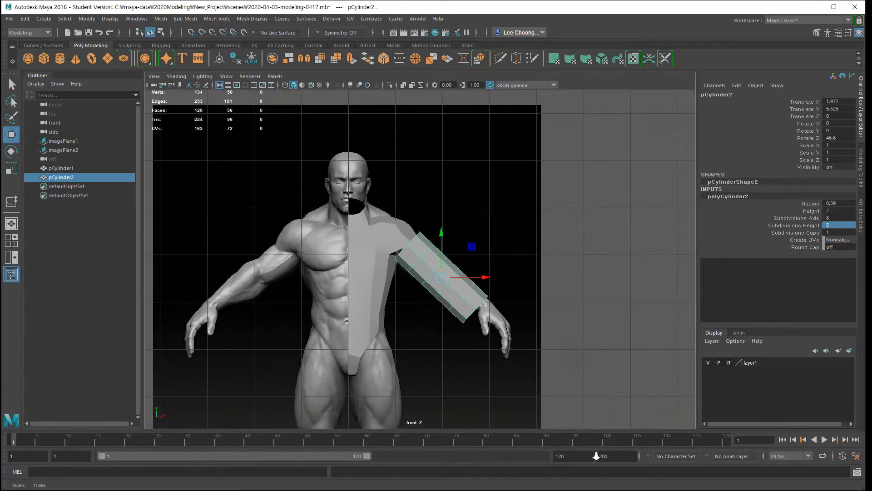
scroll(568, 352, "up", 5)
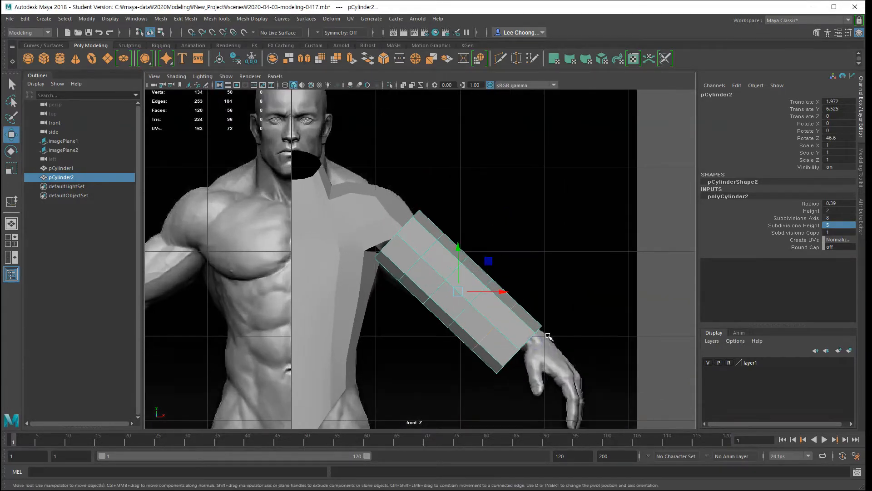
scroll(549, 318, "down", 3)
scroll(568, 377, "up", 5)
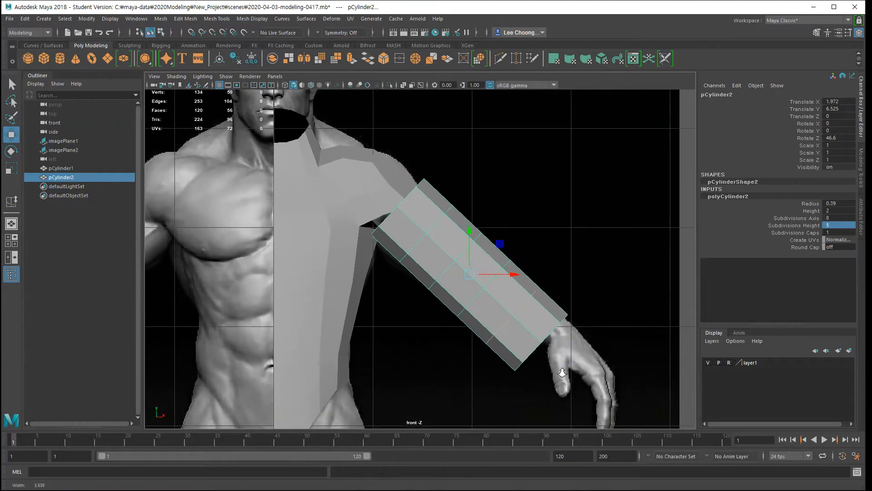
right_click_drag(562, 372, 577, 353, "alt")
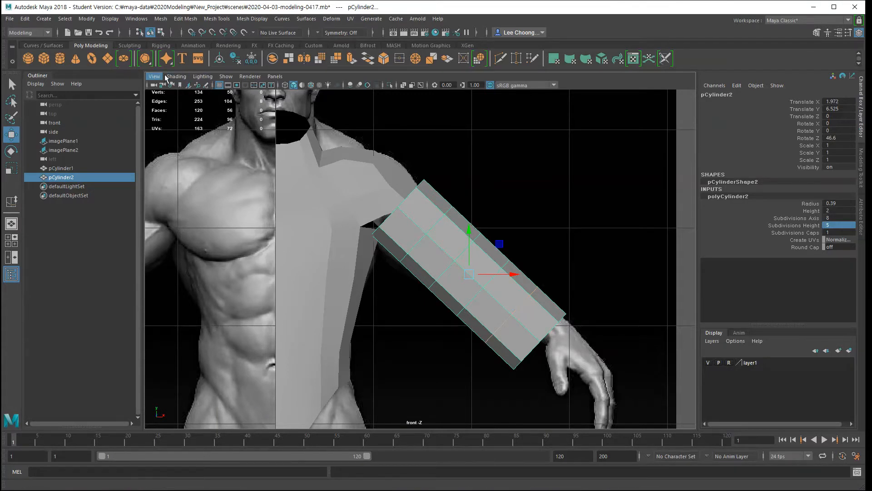
left_click(177, 77)
left_click(170, 169)
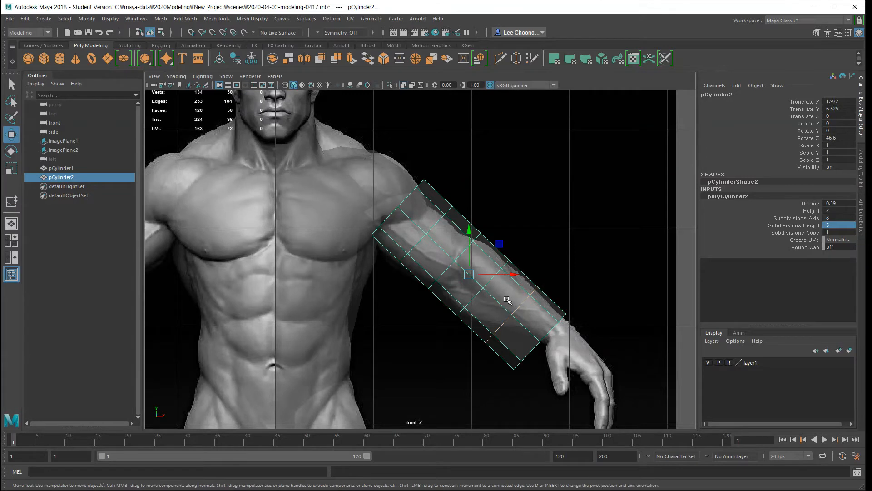
left_click(814, 203)
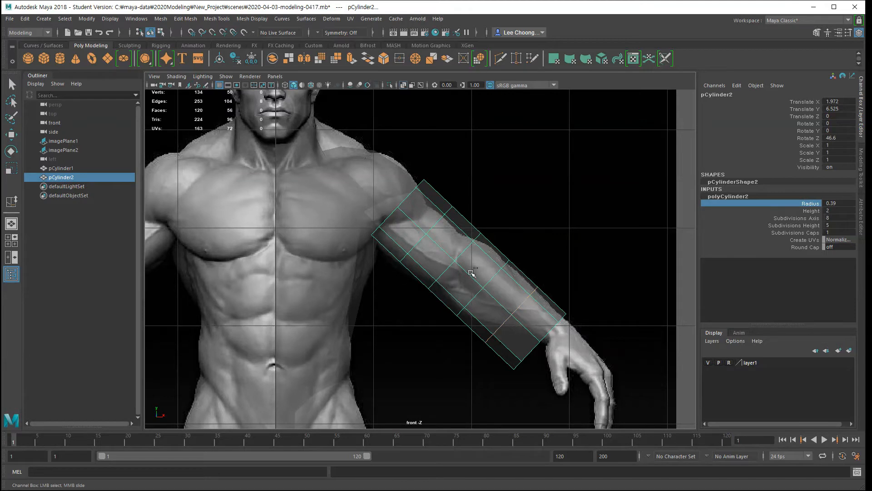
right_click_drag(469, 274, 507, 249, "ctrl")
key("w")
scroll(475, 263, "up", 1)
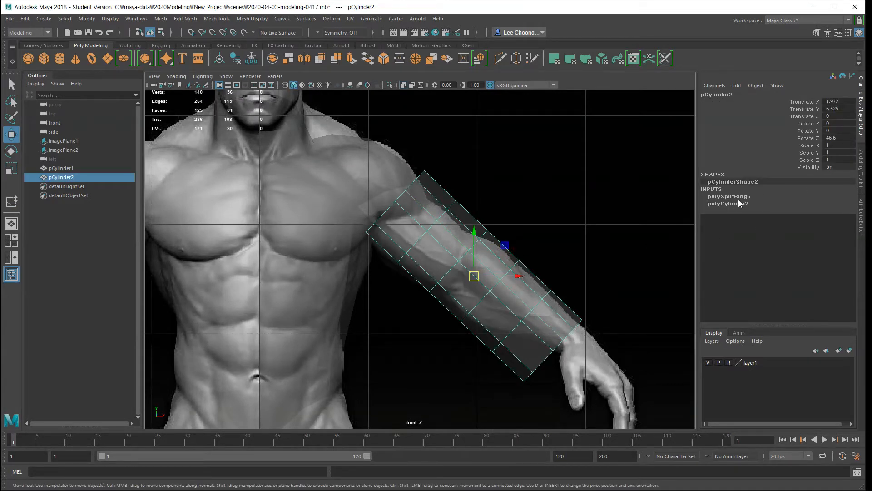
key("ctrl+z")
key("ctrl+z")
key("ctrl+z")
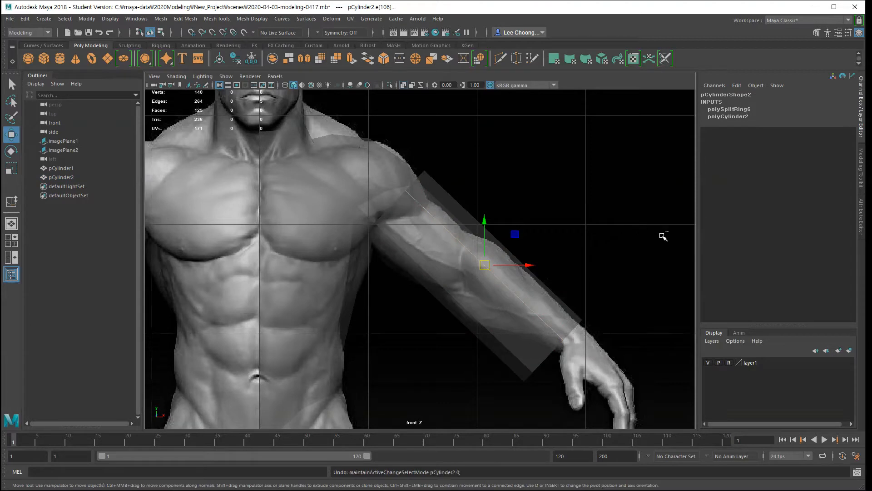
key("ctrl+z")
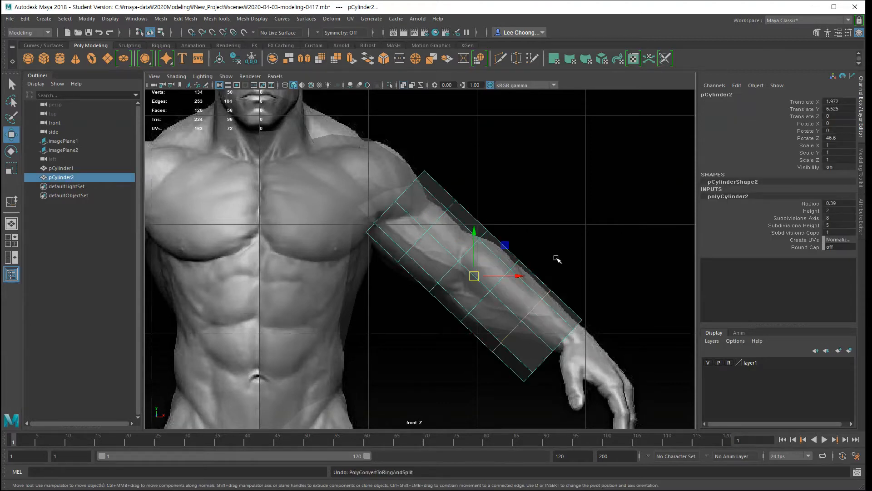
- Set the arm cylinder's radius to 0.33 and nudge it sideways to Translate X 1.977
left_click(810, 203)
middle_click_drag(489, 266, 486, 270)
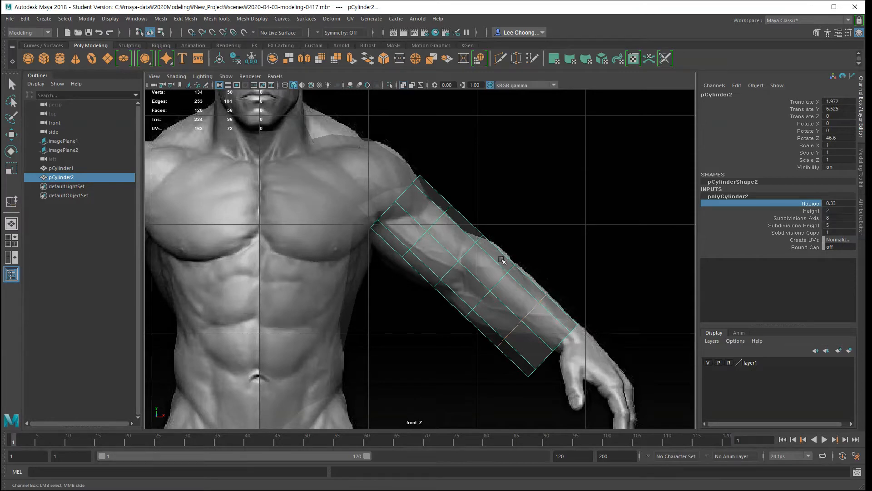
key("w")
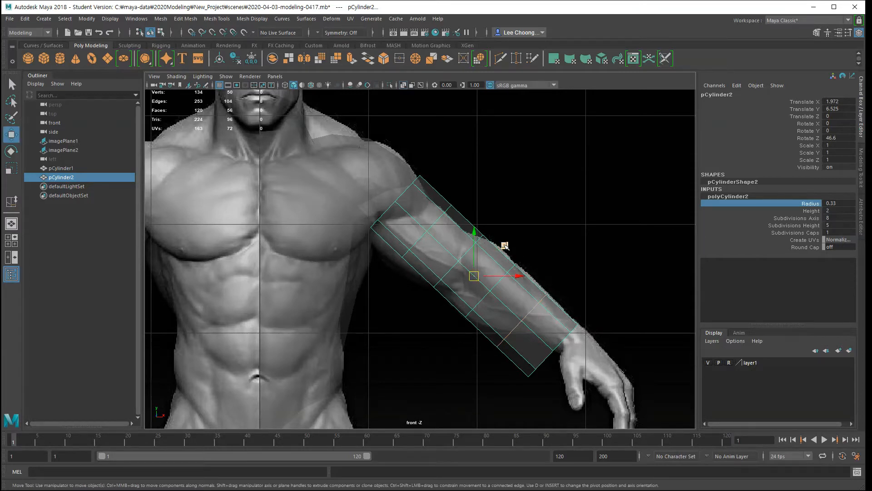
left_click_drag(505, 245, 505, 246)
- Check the arm cylinder's fit against the reference arm in the front view and switch to the side view
scroll(488, 331, "up", 2)
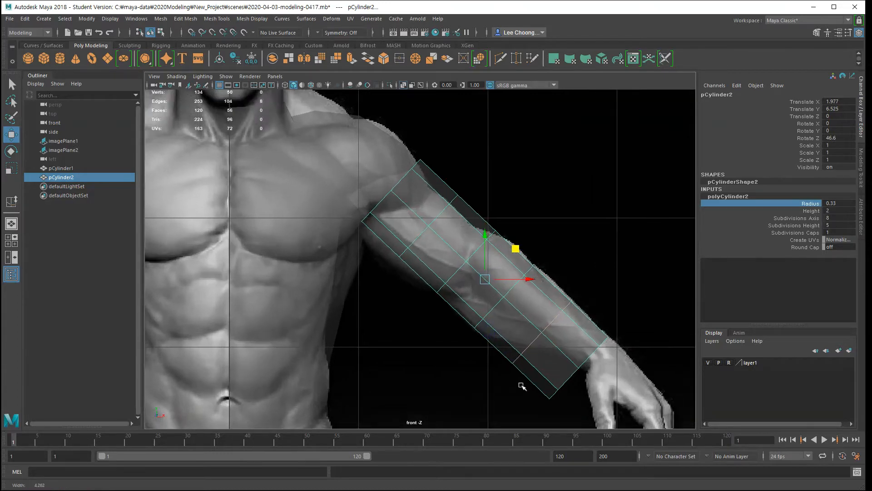
scroll(475, 331, "down", 4)
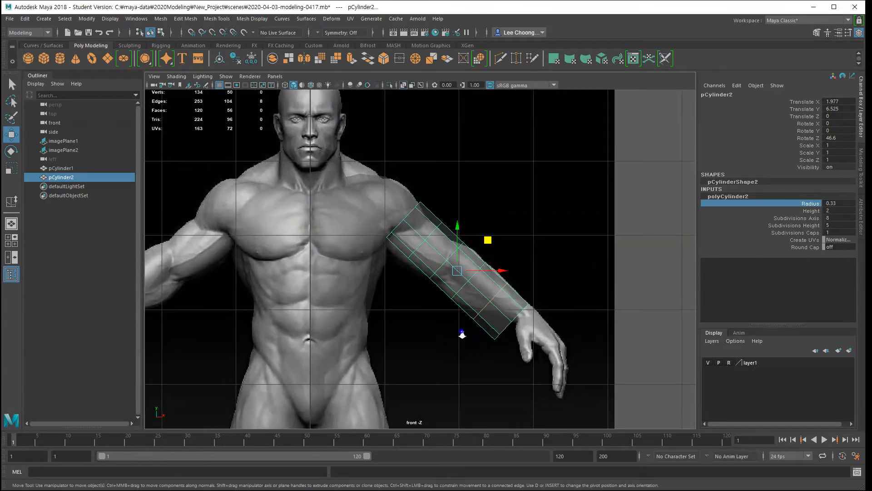
scroll(491, 355, "up", 1)
scroll(509, 367, "up", 1)
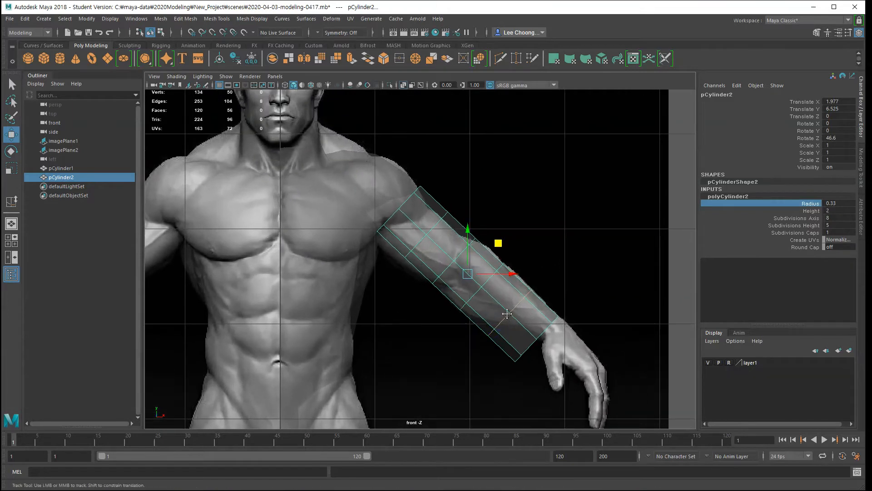
scroll(513, 330, "up", 3)
scroll(528, 362, "up", 1)
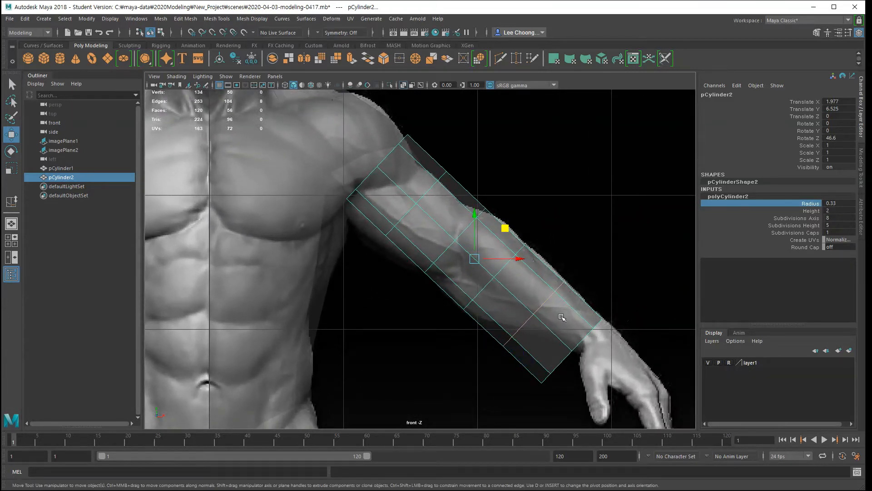
key("space")
left_click_drag(555, 333, 602, 334)
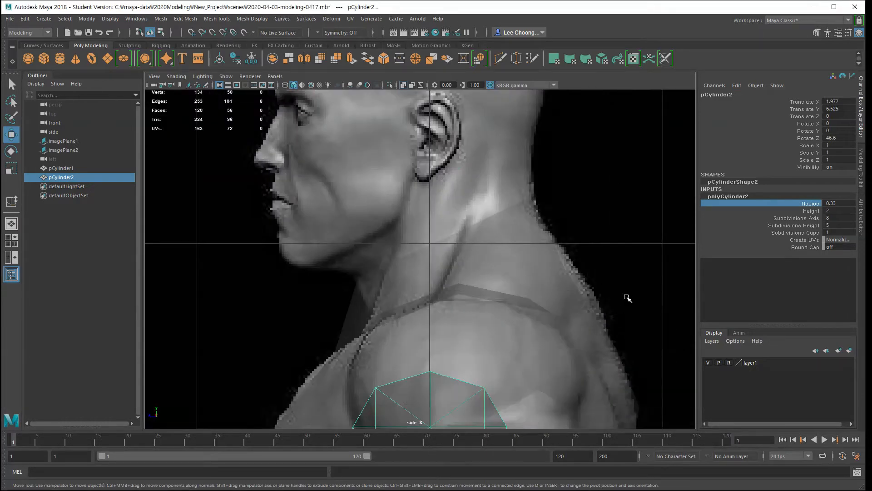
- In the front view, switch the arm cylinder to vertex mode and select the three rings of vertices covering the forearm
key("a")
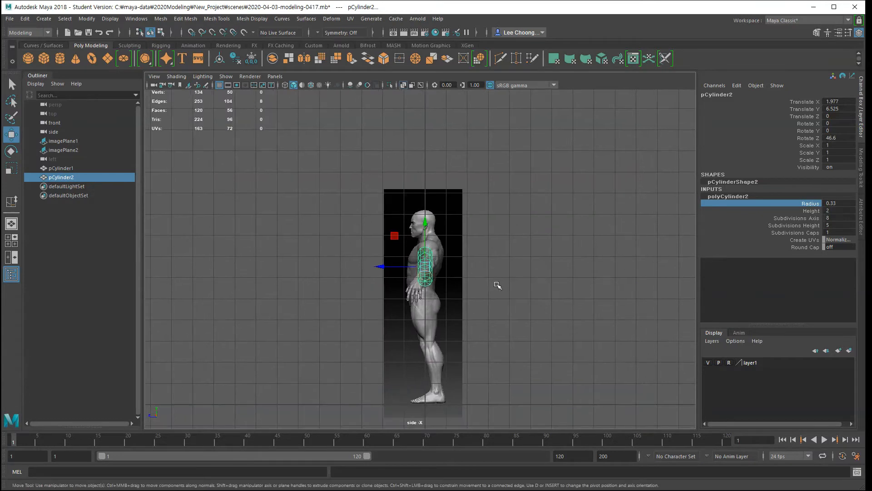
key("space")
left_click_drag(488, 284, 489, 303)
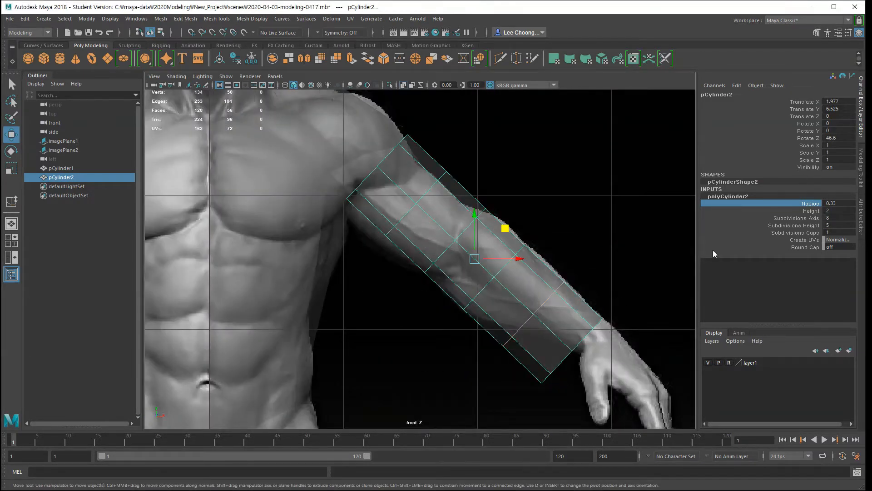
right_click_drag(495, 281, 455, 276)
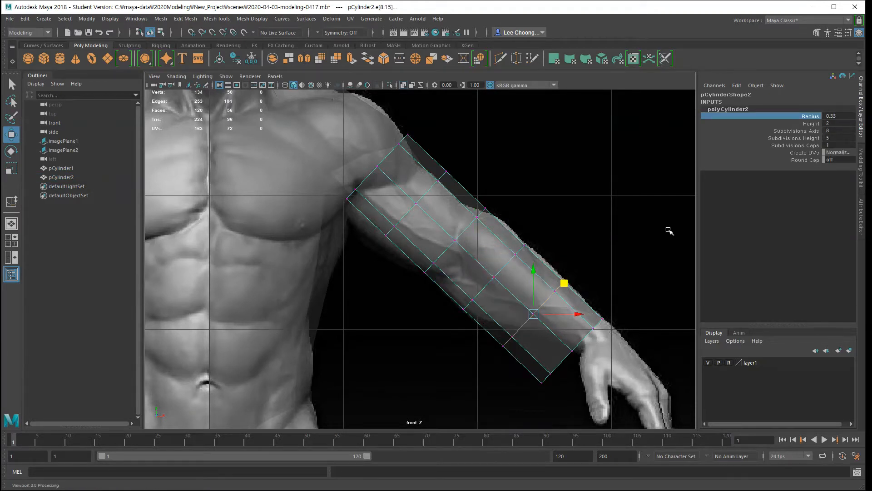
left_click_drag(673, 230, 470, 390)
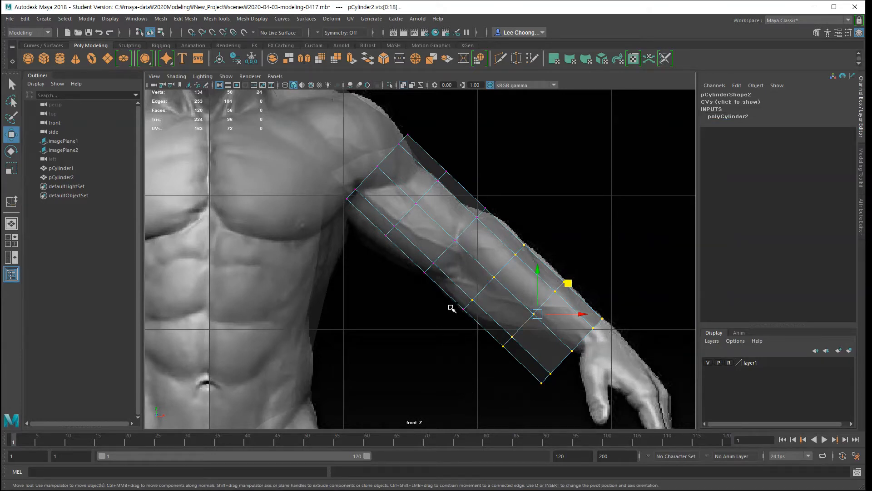
left_click_drag(452, 308, 469, 327, "shift")
- Try moving the selected forearm vertices, undo the move, and compare them with the reference forearm in the side view
middle_click_drag(566, 282, 636, 232)
key("ctrl+z")
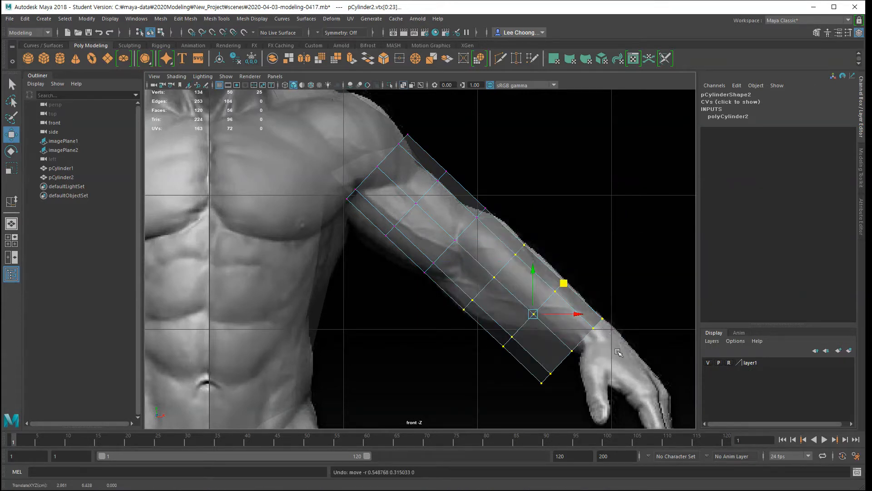
key("space")
left_click_drag(582, 345, 629, 346)
right_click_drag(485, 285, 585, 362, "alt")
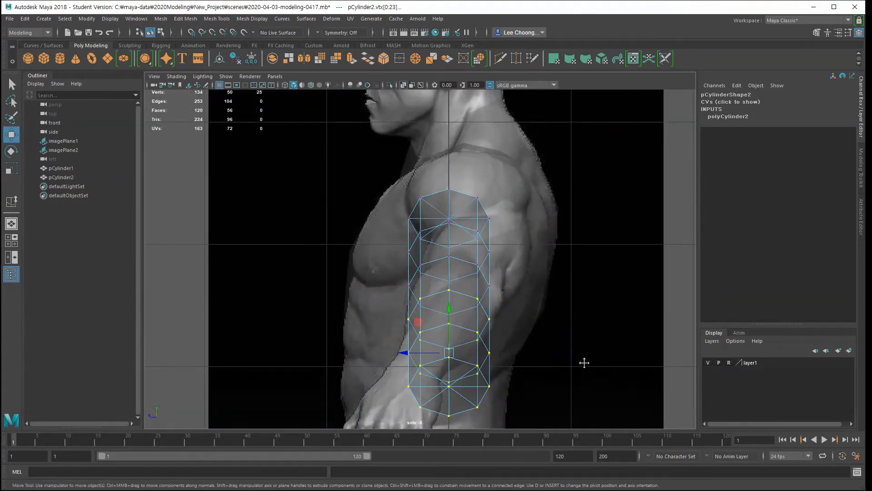
middle_click_drag(584, 362, 555, 332, "alt")
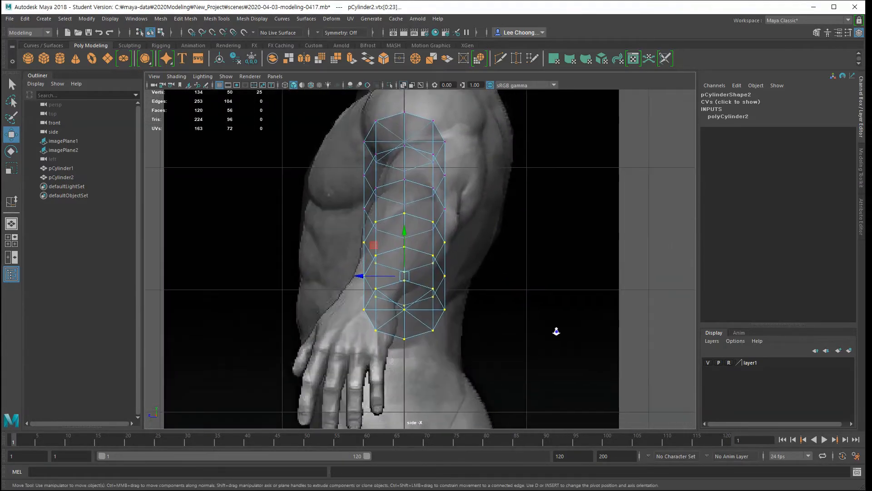
right_click_drag(554, 332, 516, 335, "alt")
key("space")
left_click_drag(525, 346, 525, 376)
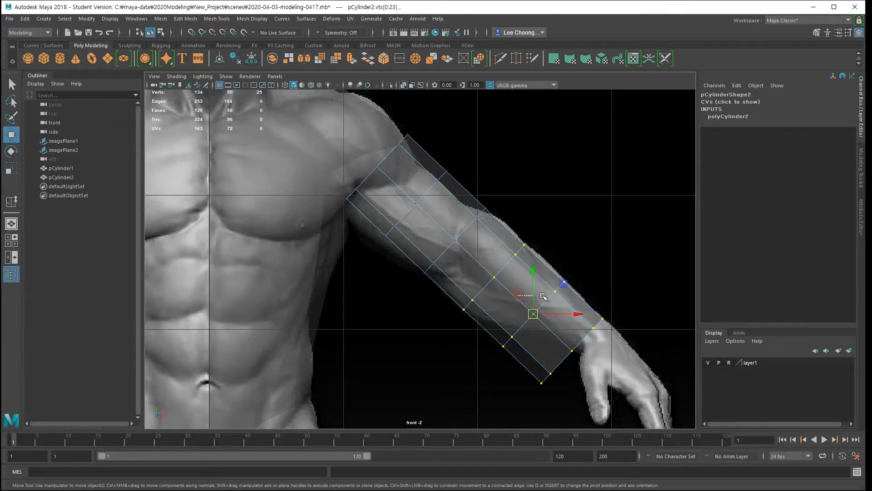
left_click(520, 295)
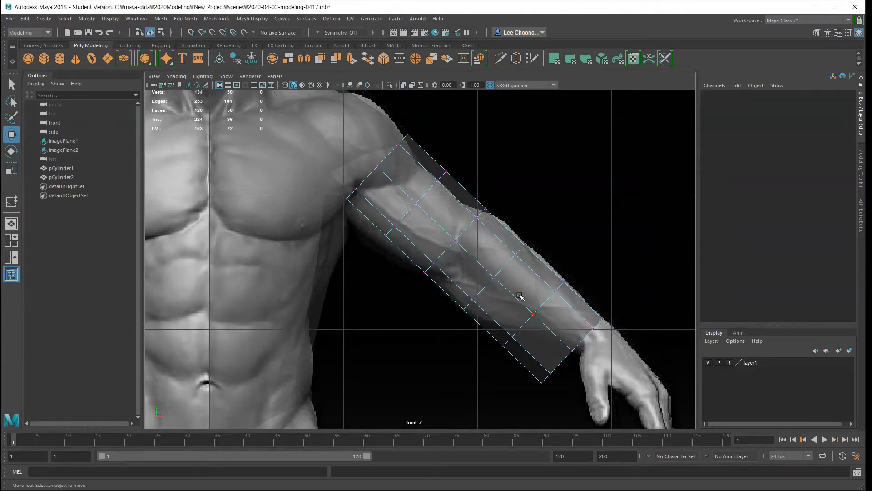
key("space")
left_click_drag(520, 295, 553, 299)
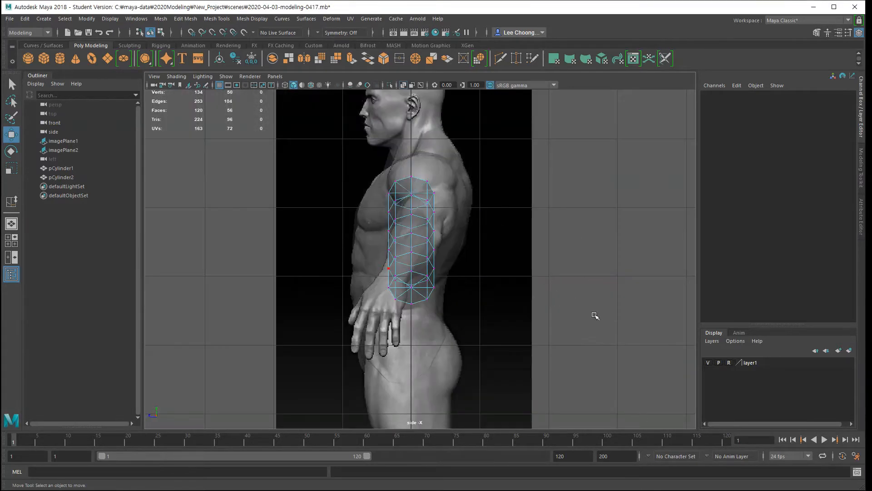
key("ctrl+z")
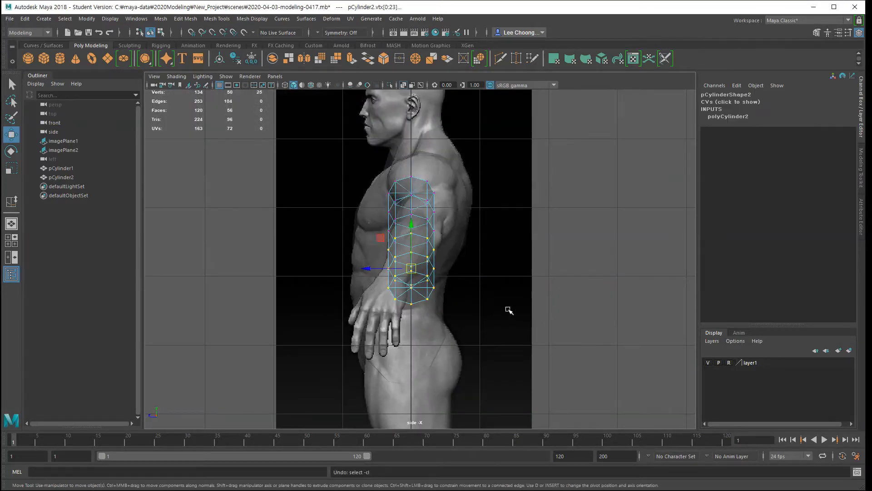
- Try rotating the selected forearm vertices about their own centre in the perspective view
key("e")
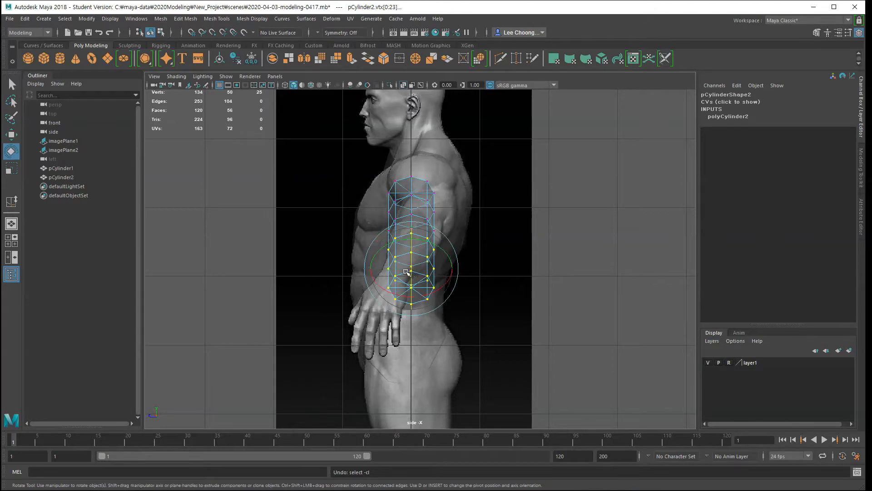
right_click_drag(535, 285, 491, 294, "alt")
left_click_drag(490, 295, 508, 304, "alt")
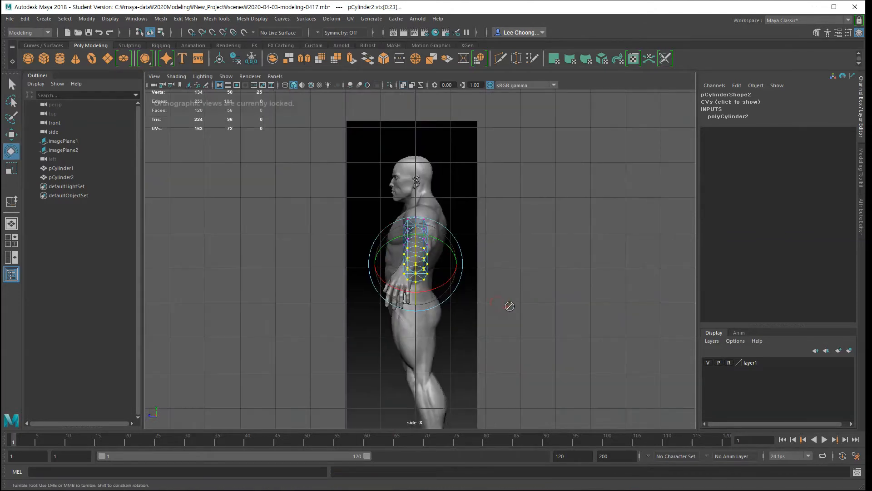
key("space")
left_click_drag(511, 267, 493, 277)
right_click_drag(564, 296, 608, 358, "alt")
left_click_drag(580, 327, 504, 356, "alt")
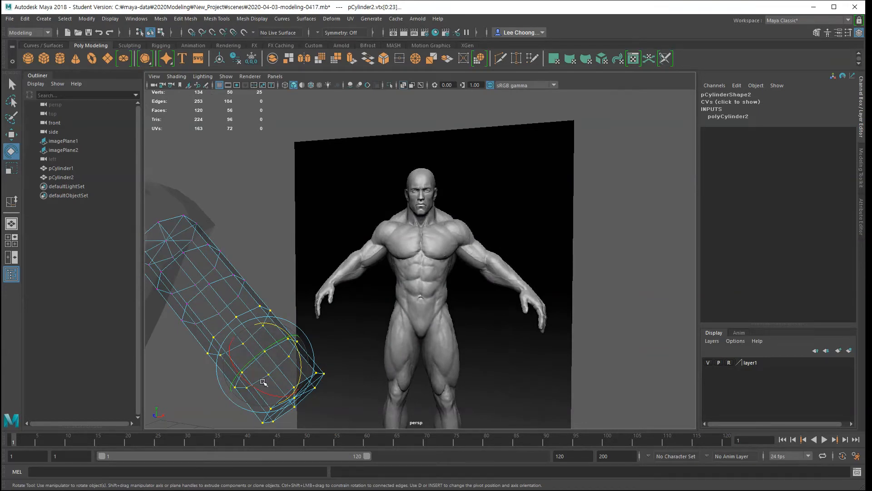
left_click_drag(256, 393, 232, 378)
left_click_drag(364, 376, 482, 349, "alt")
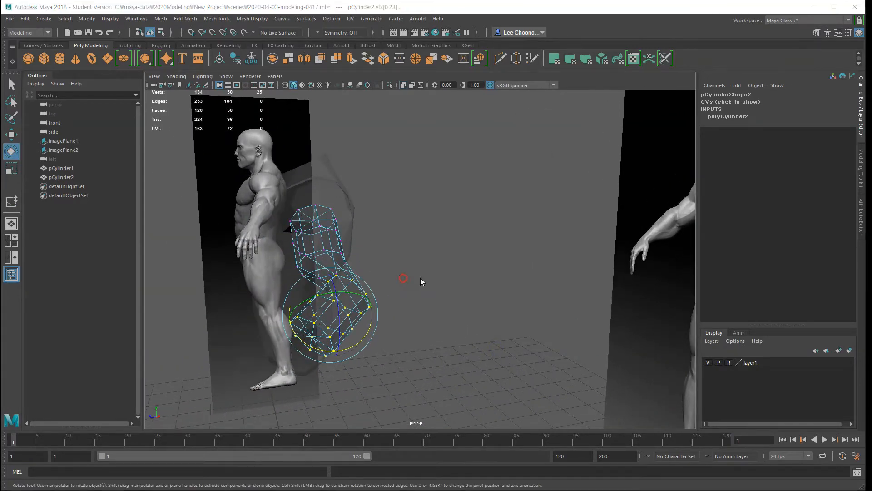
- Try adjusting the forearm vertices' rotation and position against the side-view reference, then undo the rotation and move
key("space")
left_click_drag(420, 278, 475, 279)
right_click_drag(453, 258, 559, 341, "alt")
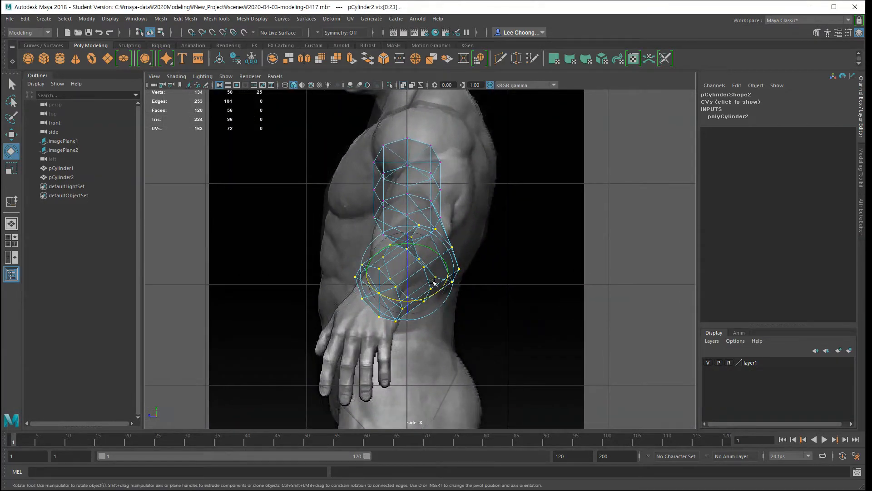
left_click_drag(438, 291, 447, 284)
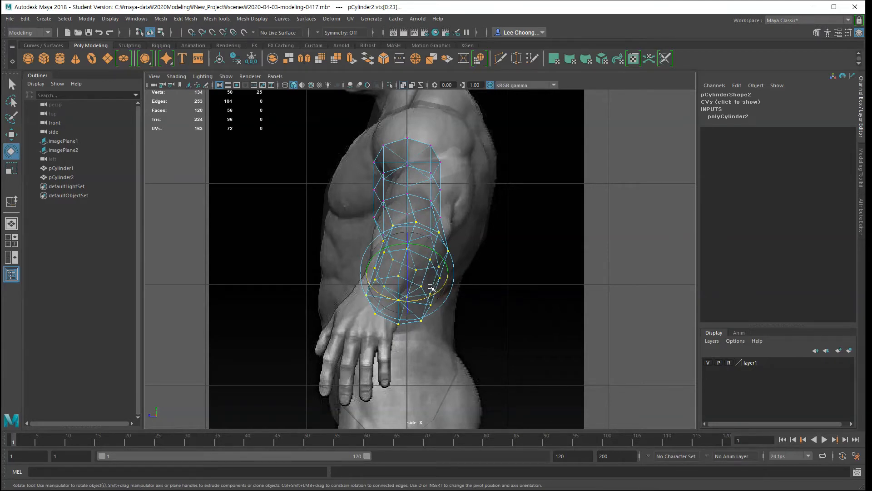
key("w")
left_click_drag(378, 244, 362, 237)
key("ctrl+z")
key("ctrl+z")
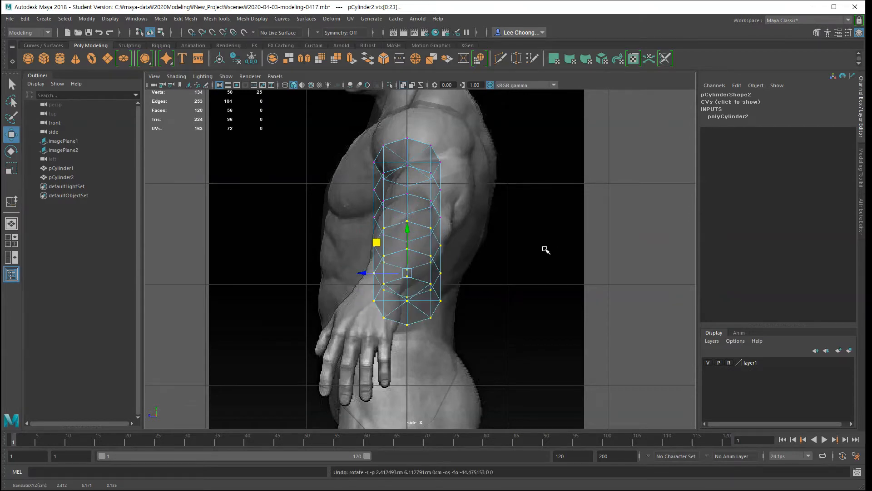
- In the front view, move the pivot of the selected forearm vertices to the elbow on the arm cylinder's centre line
key("space")
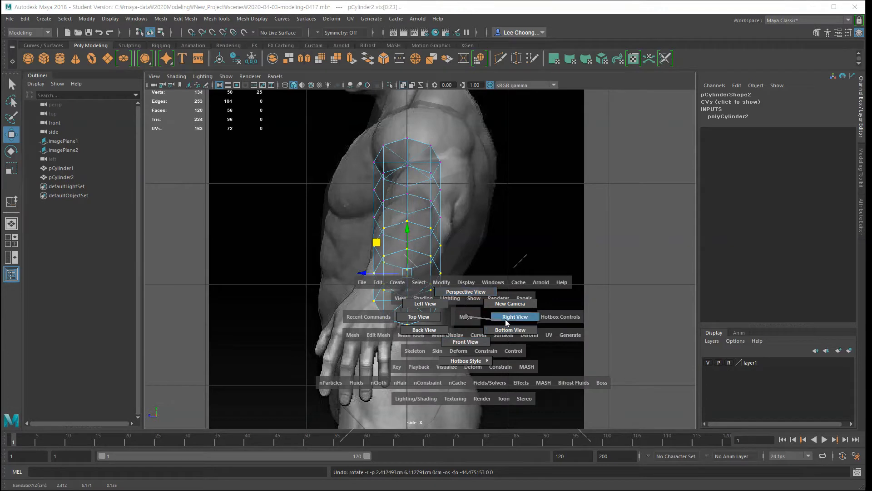
key("space")
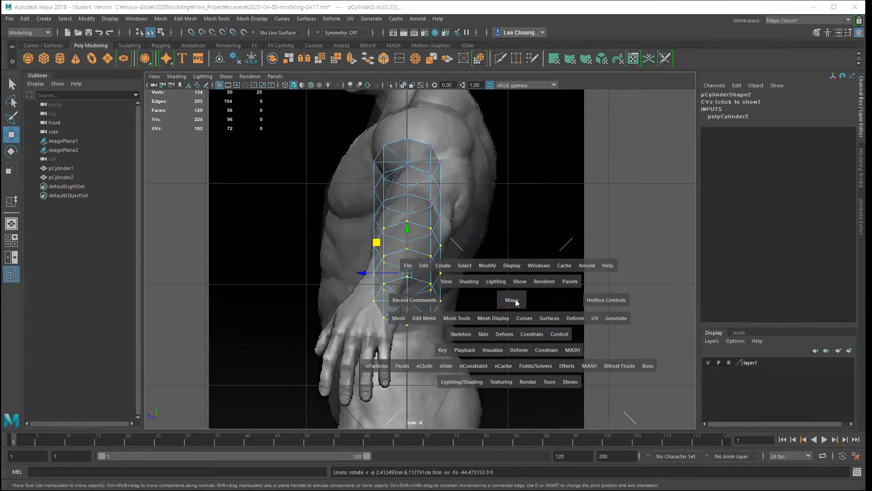
left_click_drag(508, 300, 516, 333)
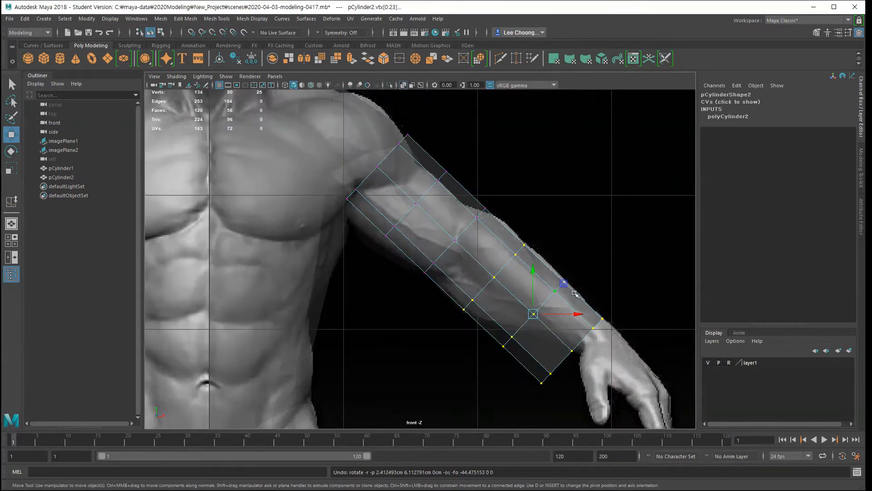
scroll(545, 286, "down", 5)
scroll(495, 256, "up", 5)
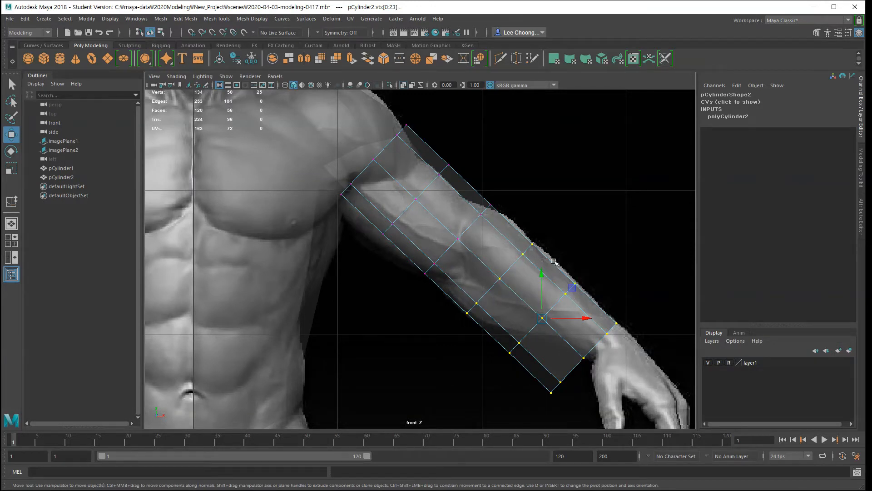
key("d")
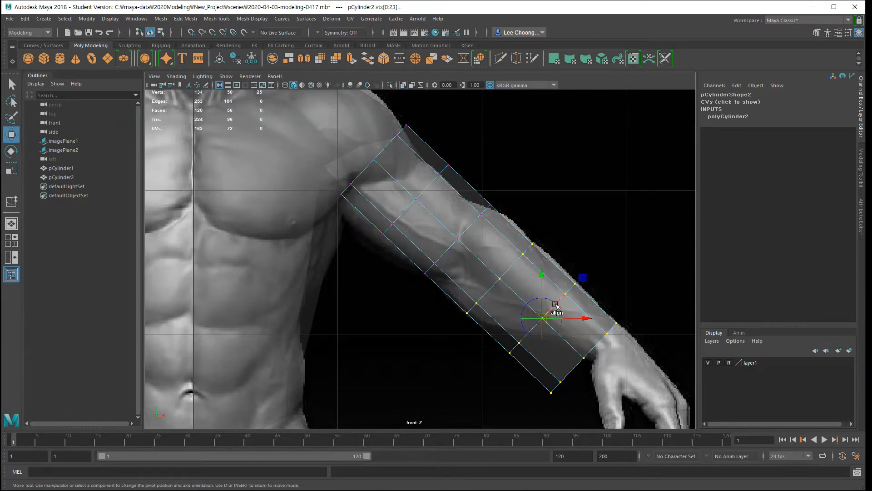
left_click_drag(541, 318, 460, 240)
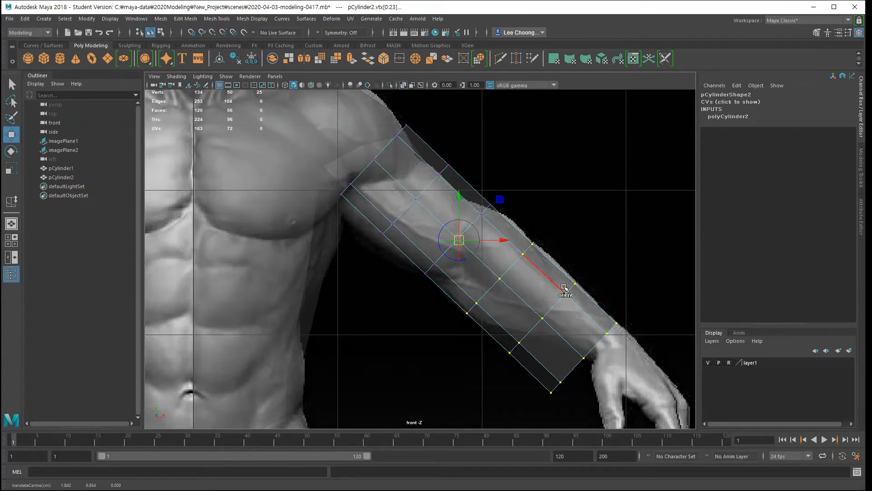
key("ctrl+z")
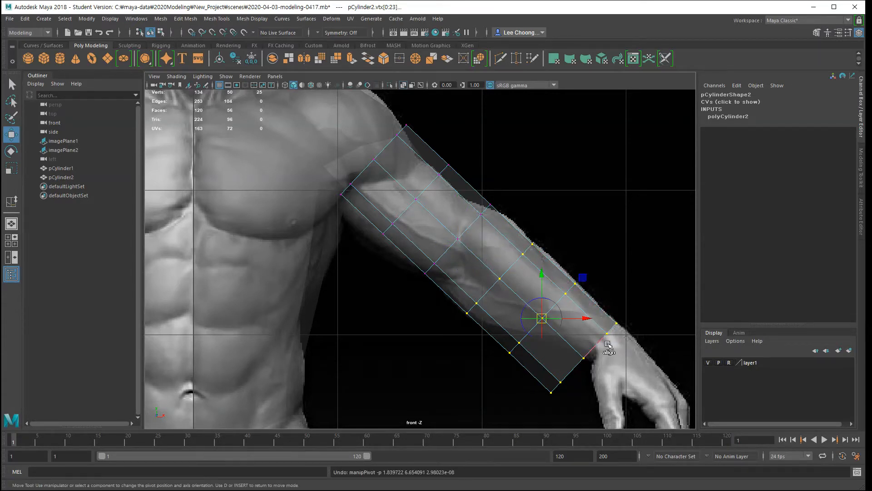
key("d")
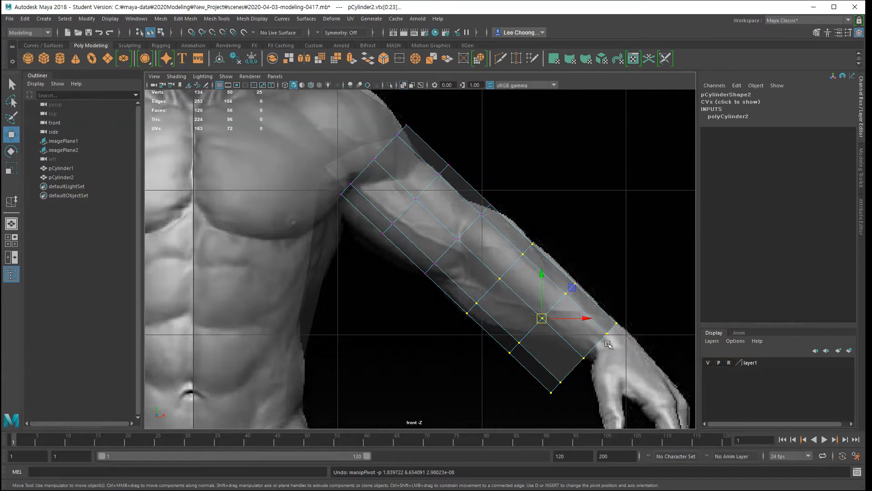
key("d")
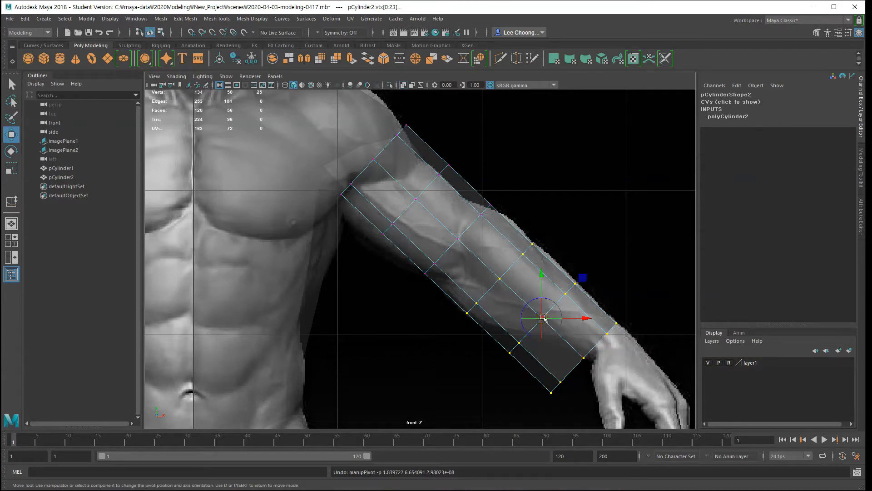
left_click_drag(543, 318, 458, 239)
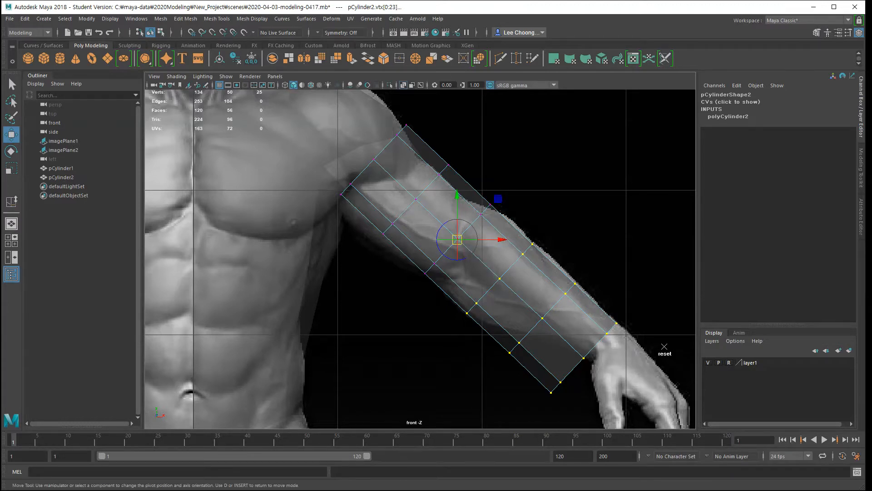
- Rotate the forearm vertices forward about the elbow pivot, refining the angle in the side view to follow the reference forearm
key("e")
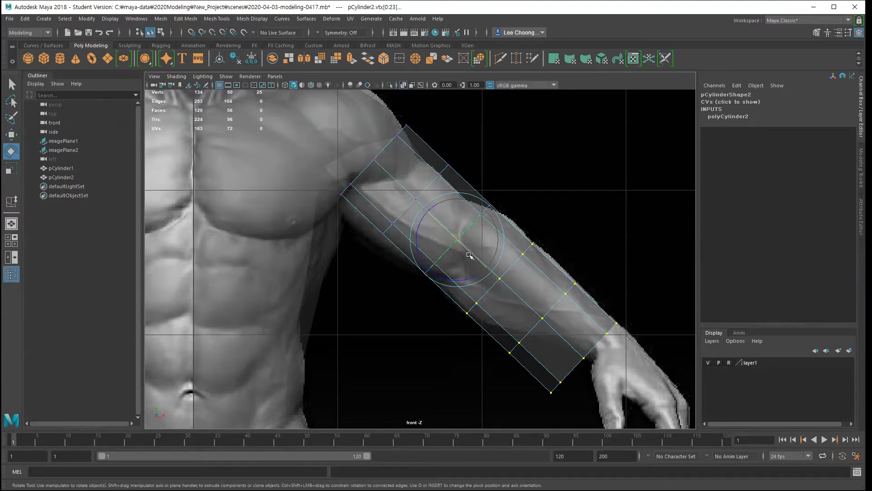
left_click_drag(472, 253, 455, 244)
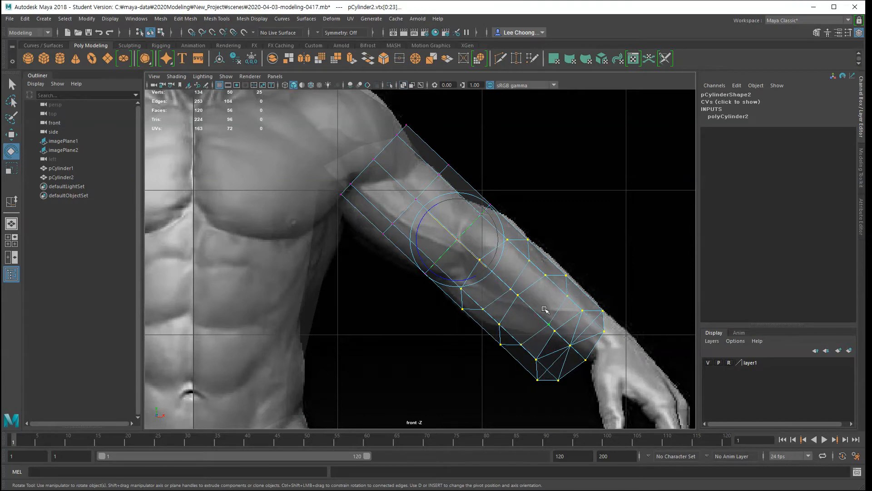
key("space")
left_click_drag(565, 306, 568, 304)
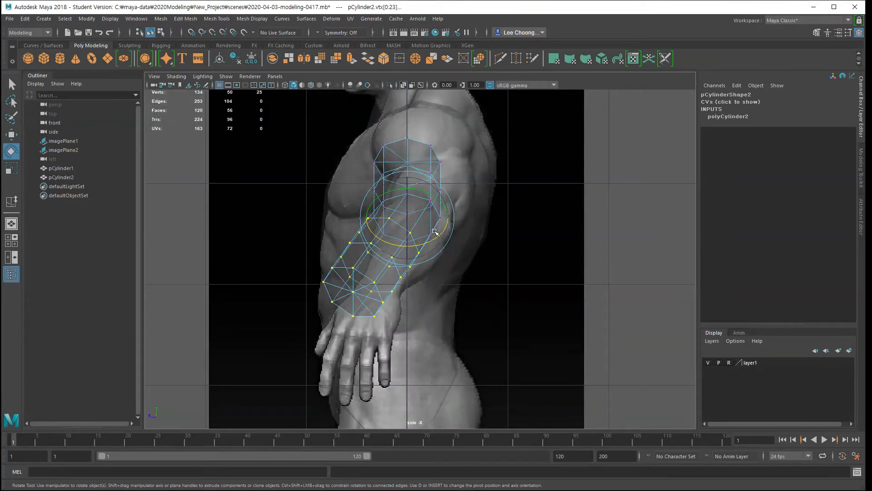
left_click_drag(445, 233, 445, 234)
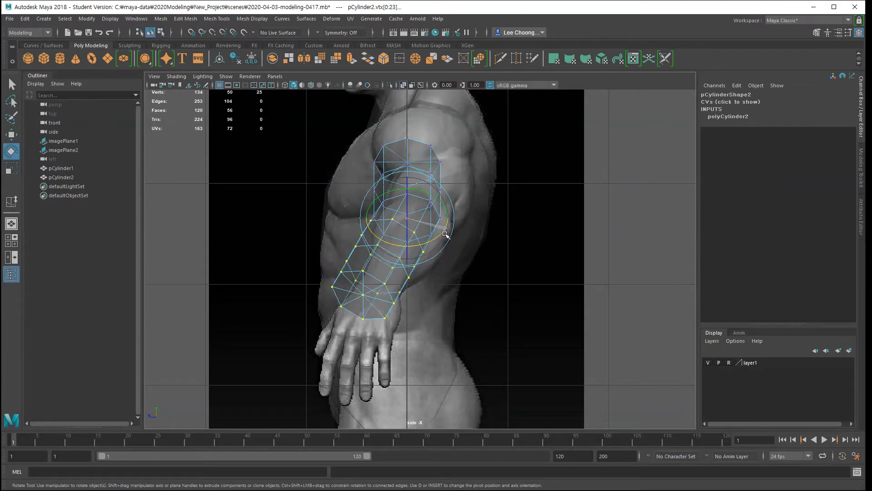
- Inspect the bent arm cylinder in the perspective view, clear the vertex selection and return to the front view
key("space")
left_click_drag(526, 247, 528, 234)
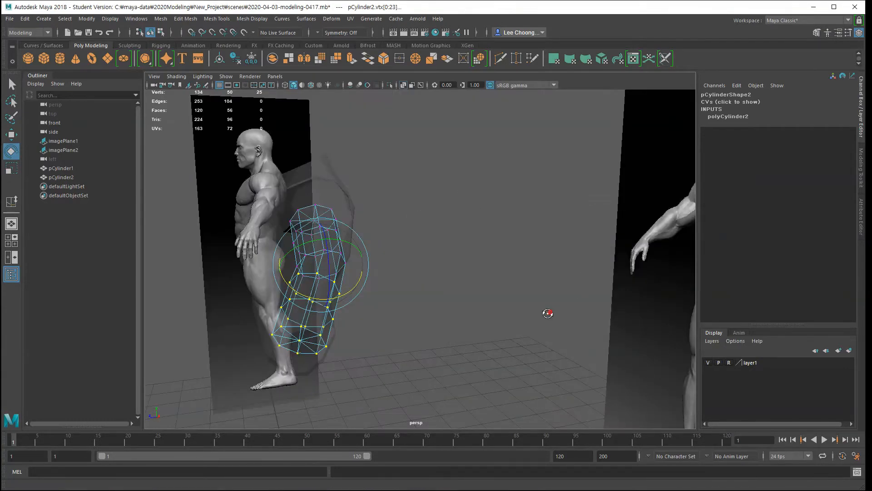
mouse_move(547, 314)
left_mouse_down("alt")
mouse_move(536, 332)
mouse_move(552, 332)
mouse_move(530, 329)
mouse_move(617, 310)
mouse_move(522, 302)
mouse_move(541, 309)
left_mouse_up("alt")
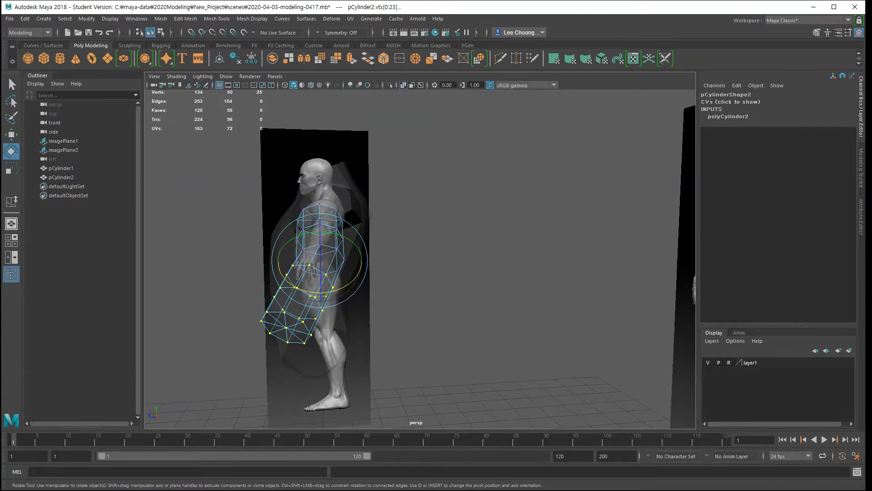
left_click_drag(492, 245, 496, 297)
key("space")
left_click_drag(392, 277, 437, 287)
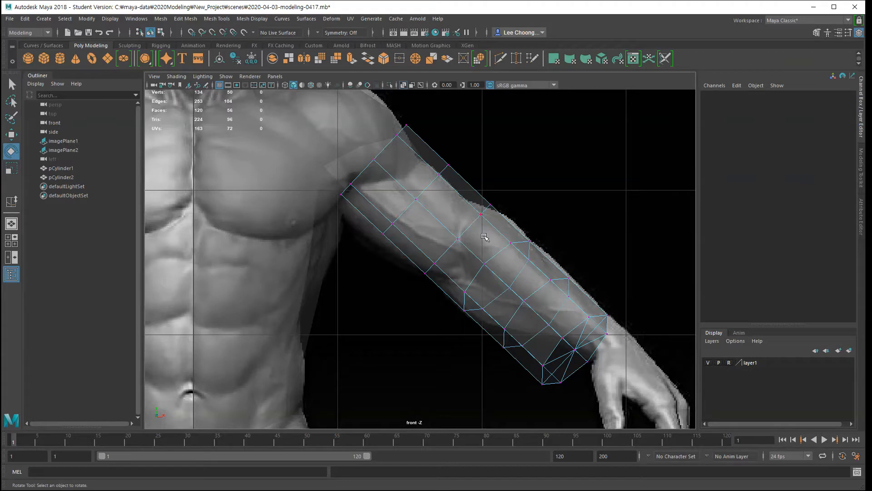
- Restore the forearm vertex selection and rotate it slightly upward about the elbow to follow the reference forearm in the front view
key("ctrl+z")
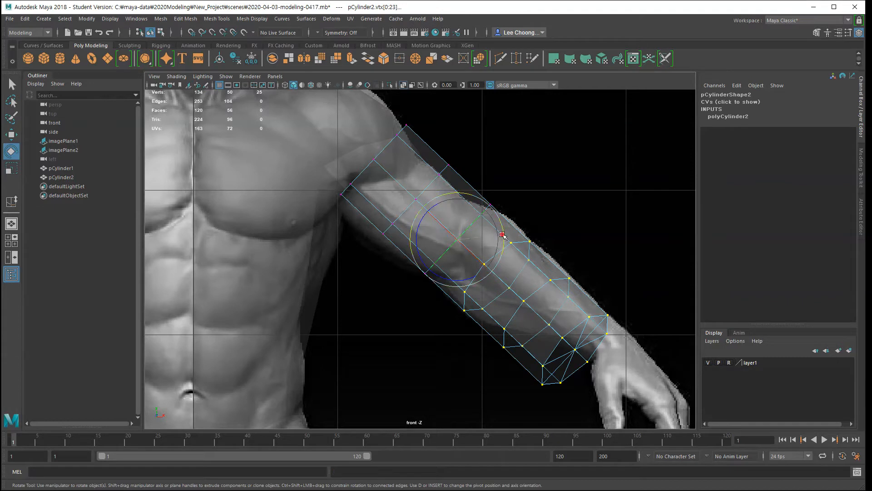
left_click_drag(502, 235, 503, 232)
scroll(647, 357, "down", 5)
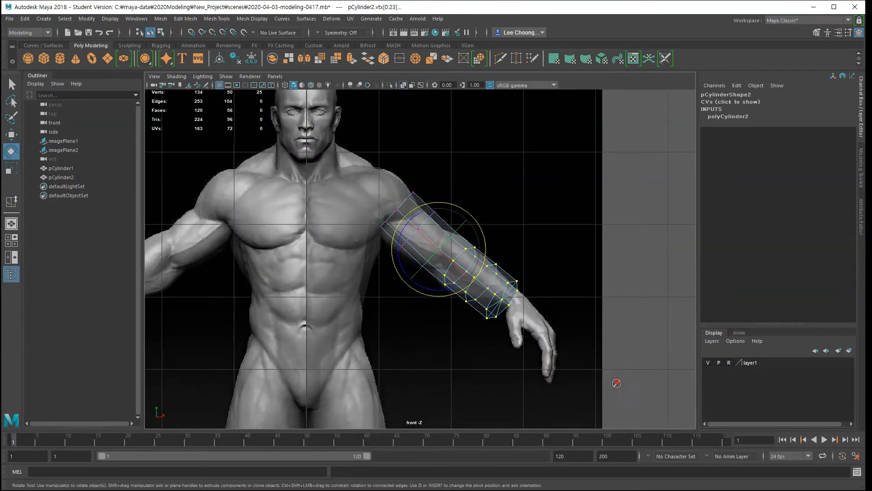
left_click_drag(615, 382, 577, 335, "alt")
key("space")
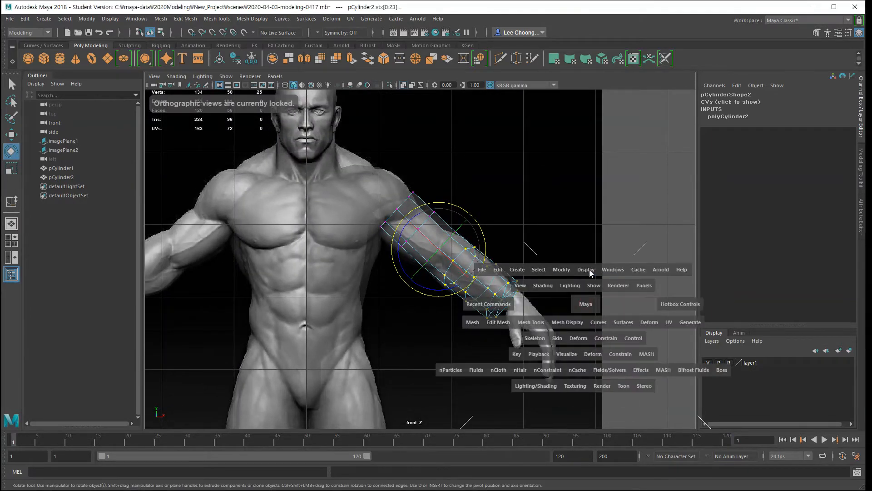
left_click_drag(589, 297, 425, 321)
key("space")
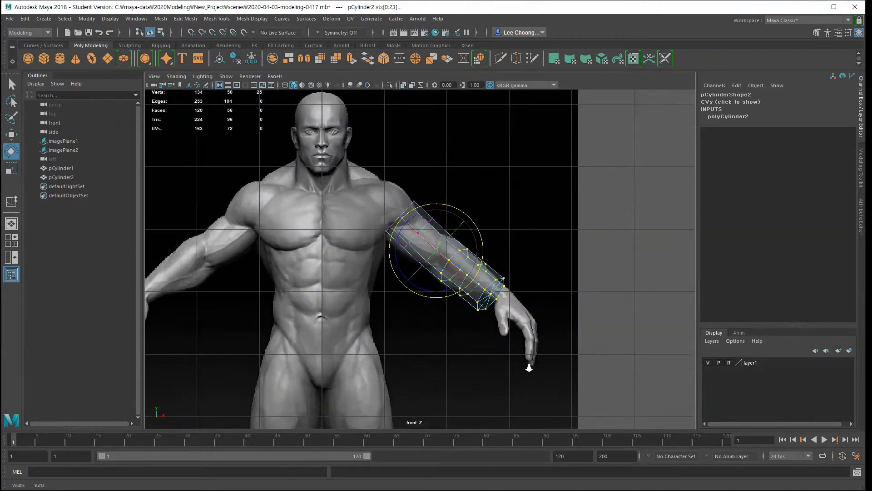
right_click_drag(527, 362, 576, 385, "alt")
scroll(576, 385, "up", 5)
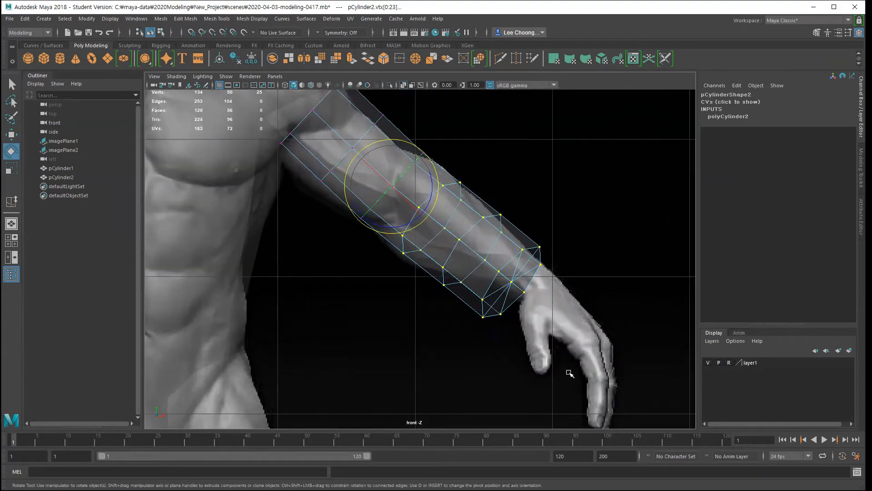
scroll(531, 363, "up", 1)
- Select the wrist-end vertices of the arm cylinder, narrow them towards the reference wrist's width and shift them slightly towards the wrist
left_click(462, 258)
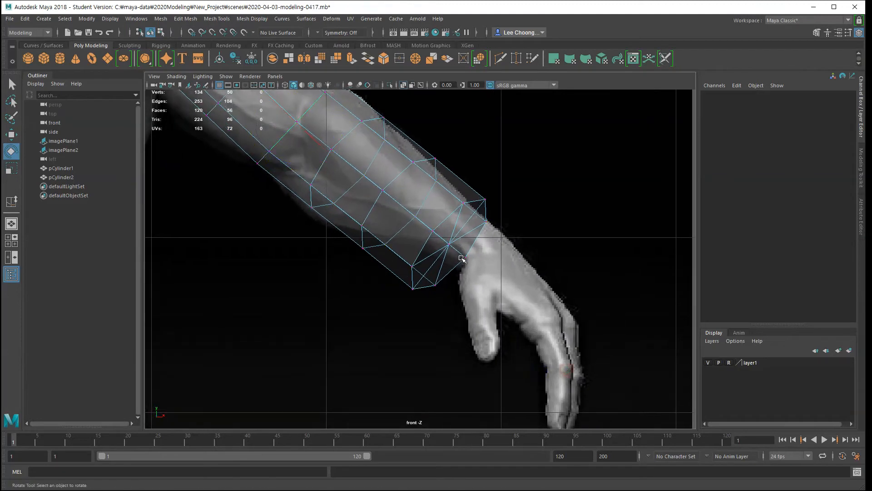
left_click_drag(432, 191, 504, 321)
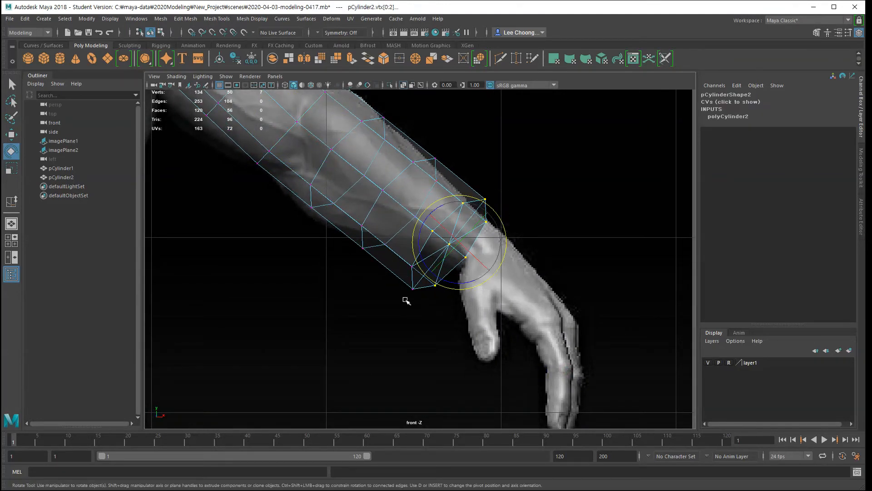
left_click_drag(392, 264, 425, 320, "shift")
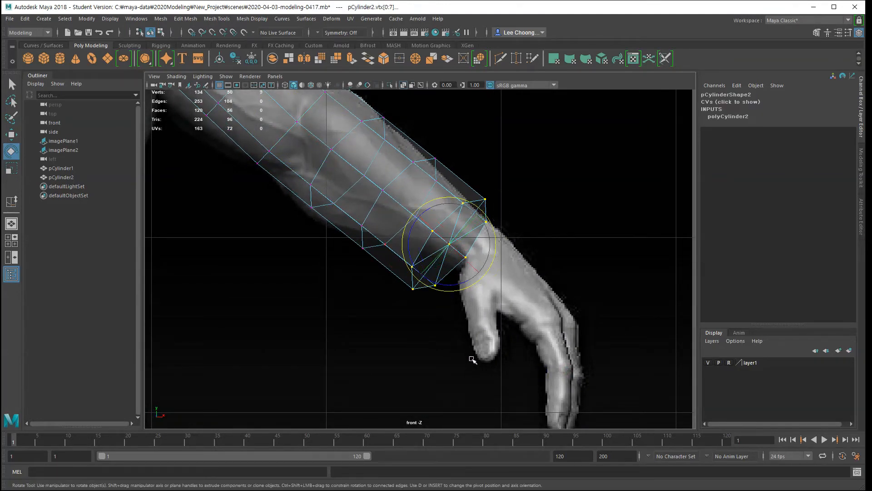
key("r")
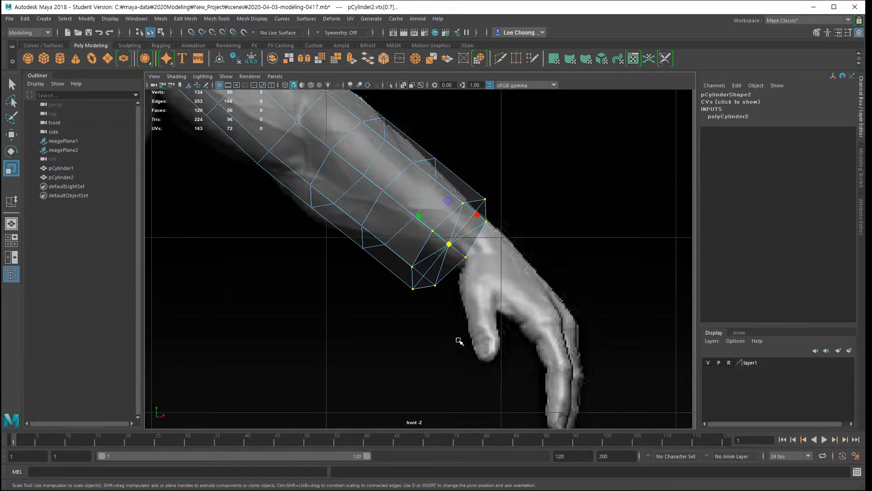
left_click_drag(477, 214, 430, 258)
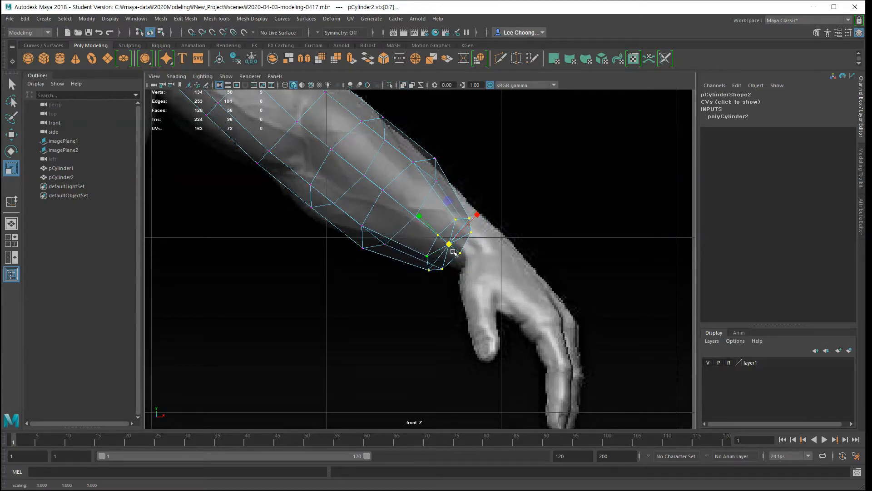
key("w")
mouse_move(481, 219)
left_mouse_down()
mouse_move(477, 212)
mouse_move(490, 208)
left_mouse_up()
- Select the vertex ring just above the wrist, scale it down slightly and position it to match the reference forearm's outline
right_click_drag(454, 315, 428, 354, "alt")
right_click_drag(359, 307, 376, 314, "alt")
scroll(377, 315, "down", 1)
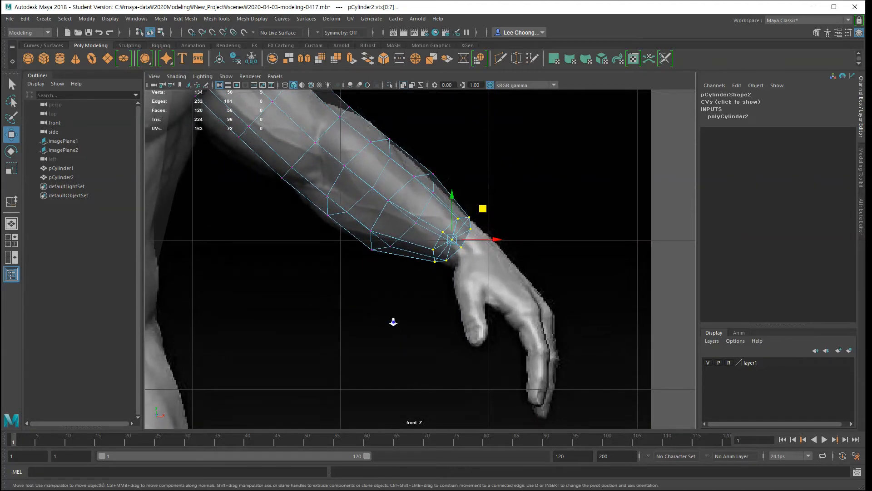
scroll(411, 359, "up", 2)
scroll(438, 318, "down", 1)
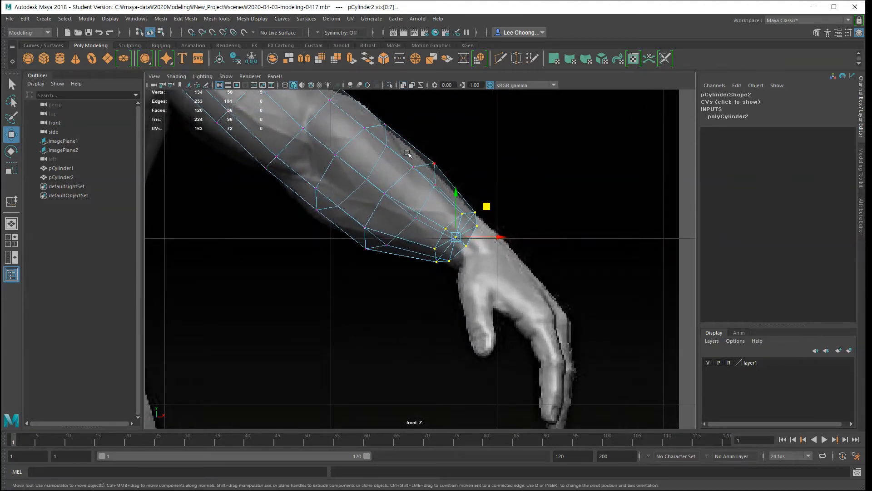
left_click_drag(410, 150, 445, 190)
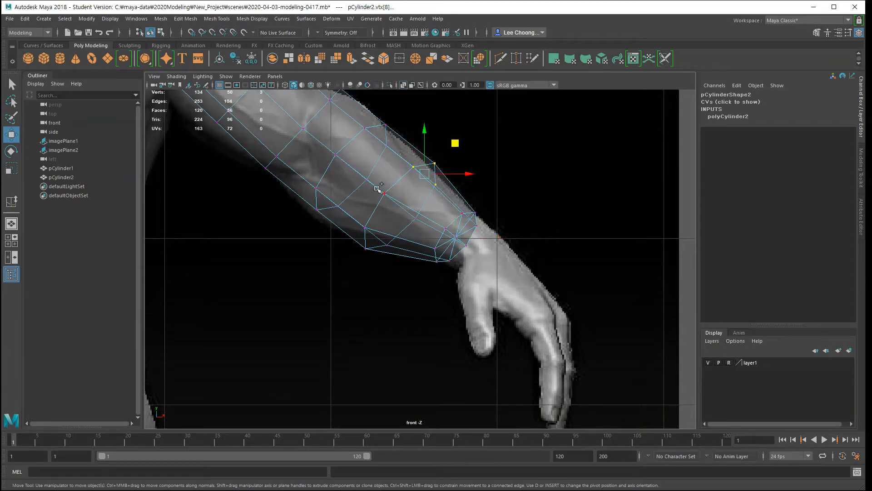
left_click_drag(377, 187, 427, 229)
left_click_drag(351, 218, 394, 266, "shift")
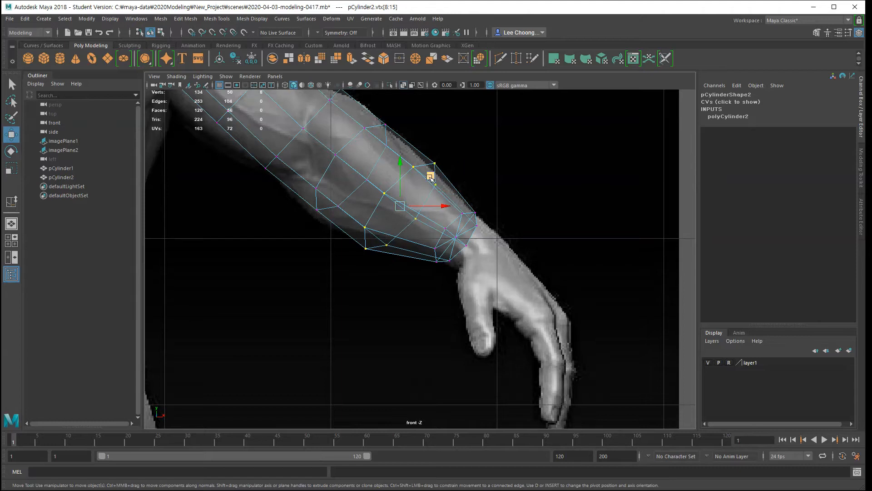
middle_click_drag(432, 177, 438, 172)
key("r")
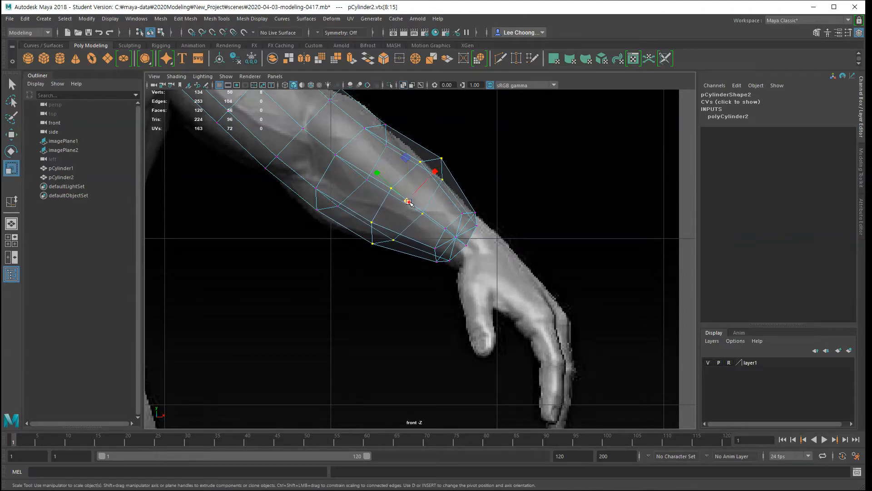
left_click_drag(408, 201, 402, 213)
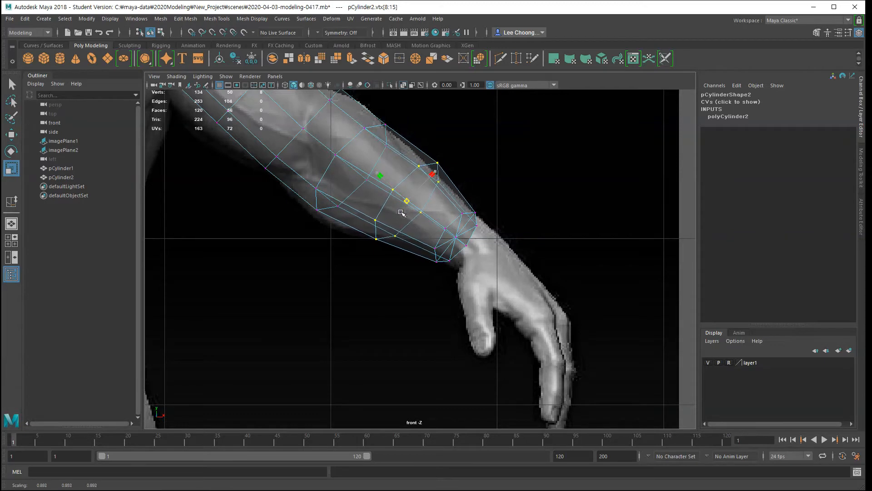
key("w")
middle_click_drag(441, 173, 439, 173)
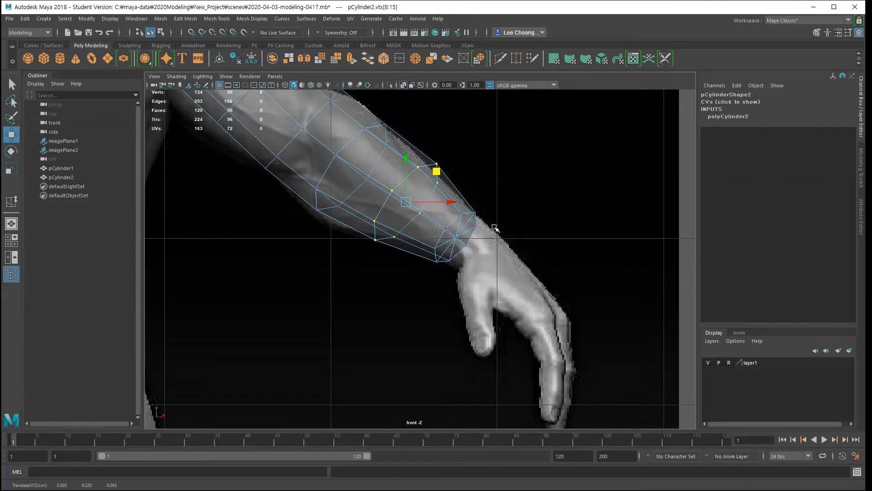
- Reselect the wrist-end vertices, narrow them further and move them outward along the arm to the base of the reference hand
left_click_drag(475, 255, 425, 288)
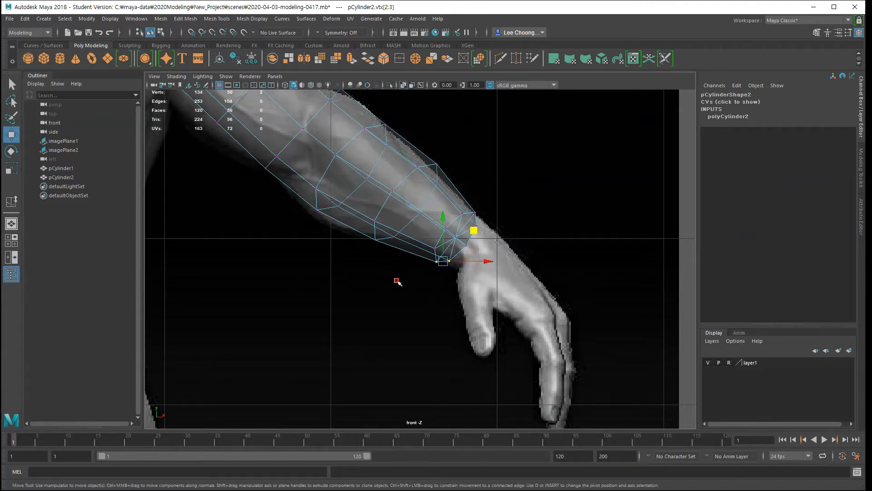
left_click(398, 282)
left_click_drag(436, 207, 517, 269)
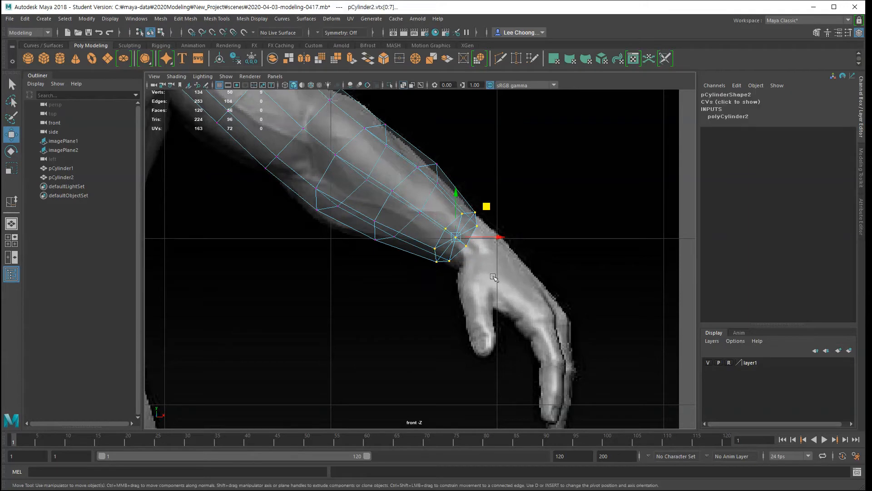
key("r")
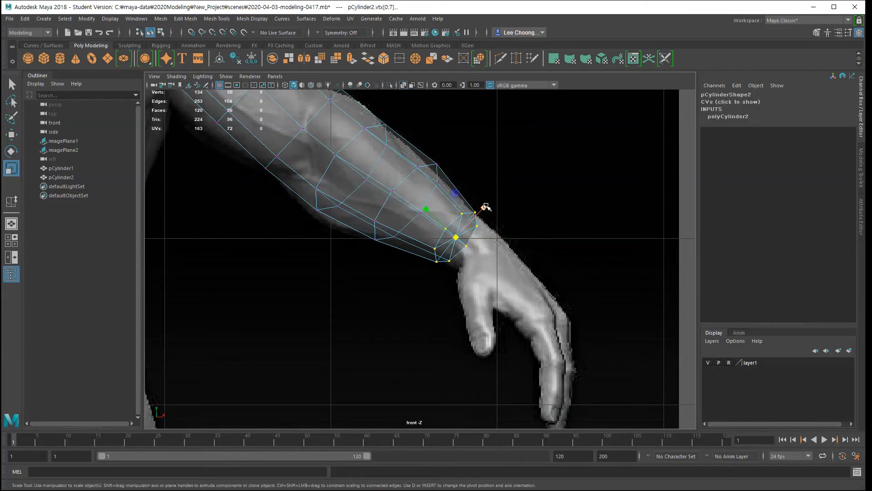
left_click_drag(483, 210, 480, 214)
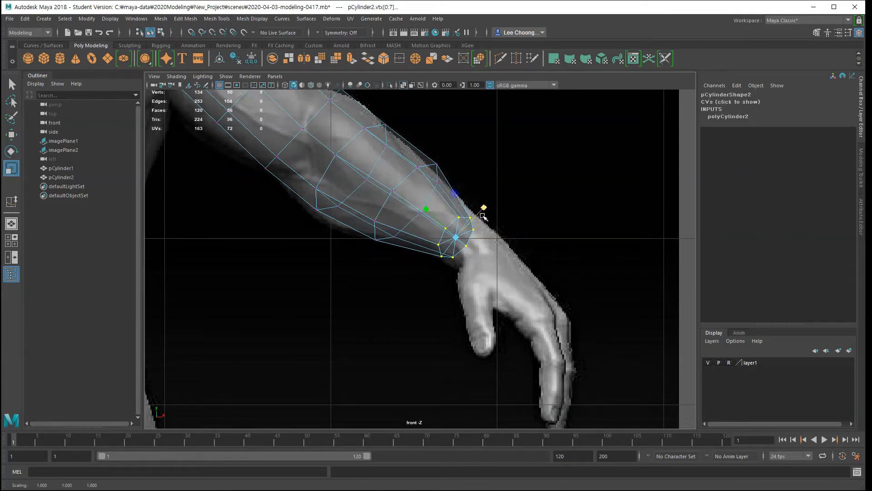
key("w")
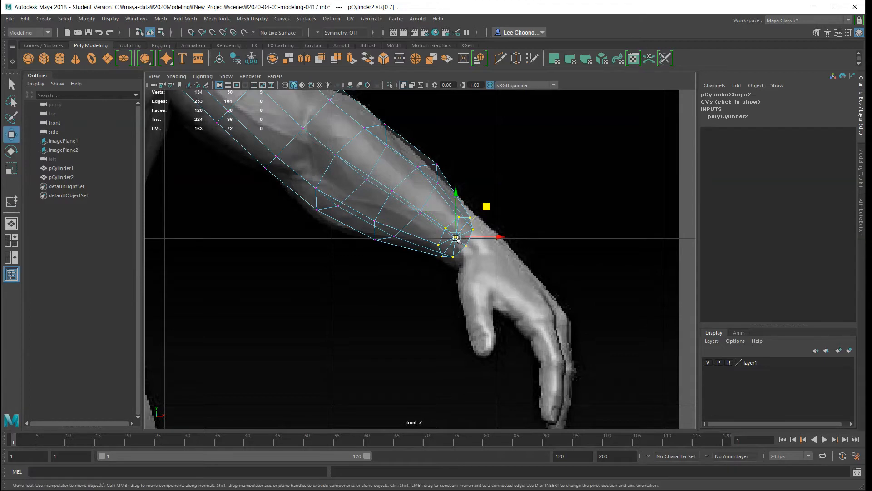
left_click_drag(457, 238, 480, 252)
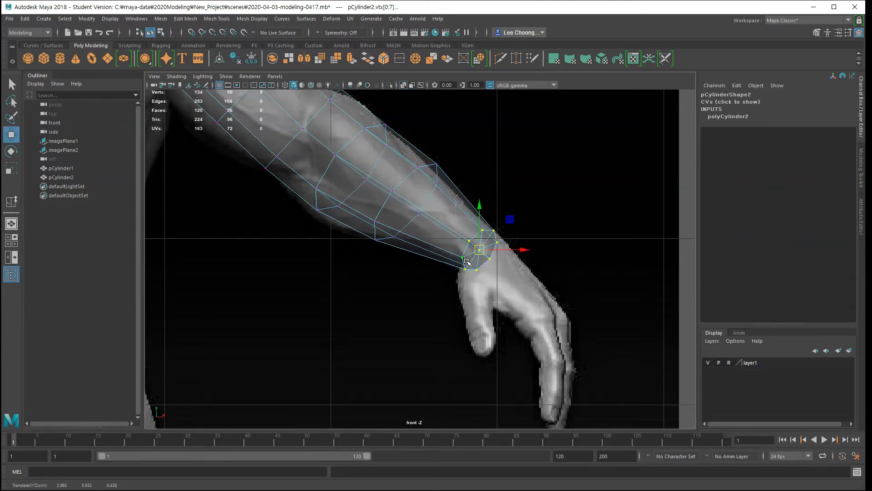
- Examine the tapered arm cylinder in the perspective view and return to the front view
key("space")
left_click_drag(482, 319, 492, 302)
left_click_drag(395, 309, 381, 347, "alt")
left_click_drag(411, 314, 462, 341, "alt")
key("space")
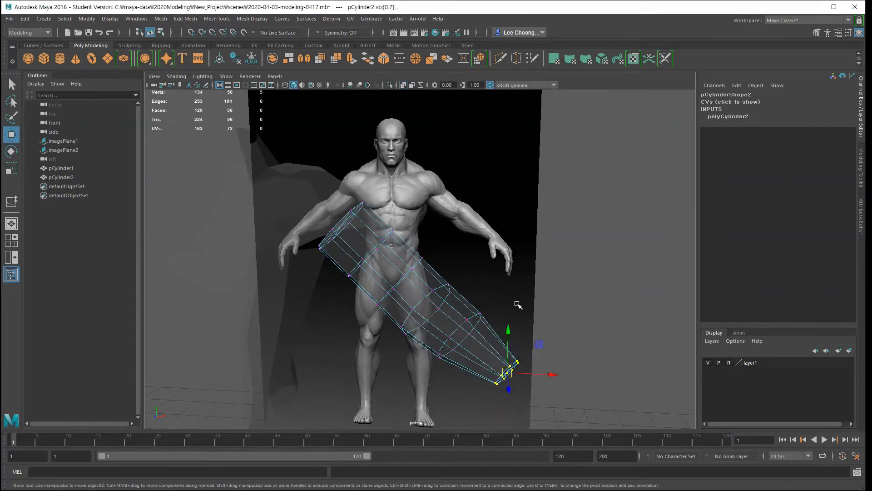
key("space")
left_click_drag(477, 318, 474, 363)
- Select the shoulder-end vertex ring of the arm cylinder and move it slightly down the arm, clear of the armpit
scroll(509, 293, "down", 5)
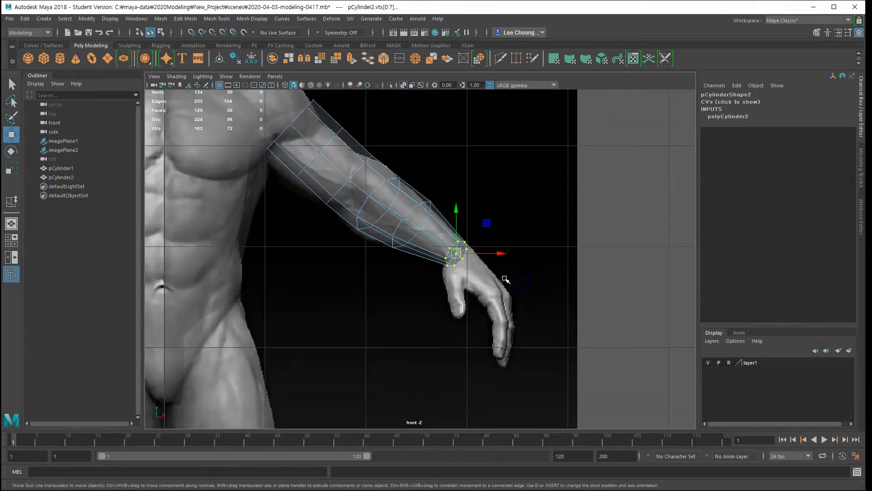
left_click_drag(467, 307, 426, 276, "alt")
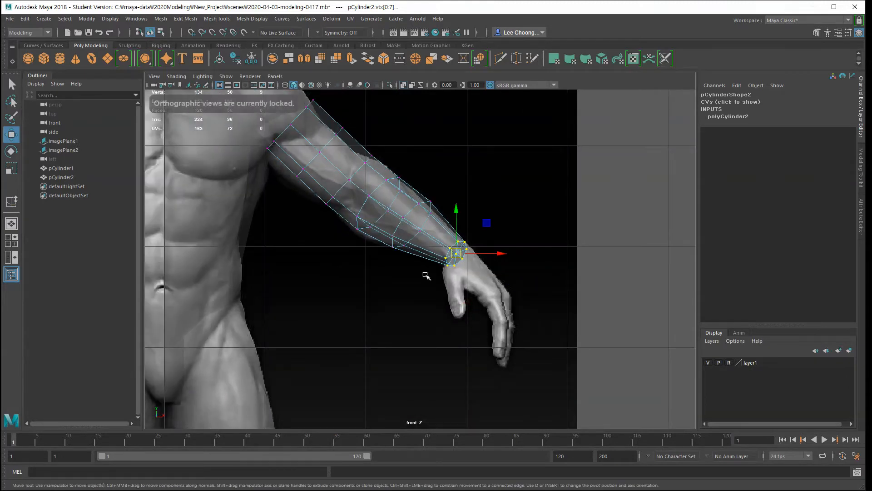
scroll(373, 277, "down", 2)
scroll(386, 306, "up", 4)
scroll(389, 324, "up", 5)
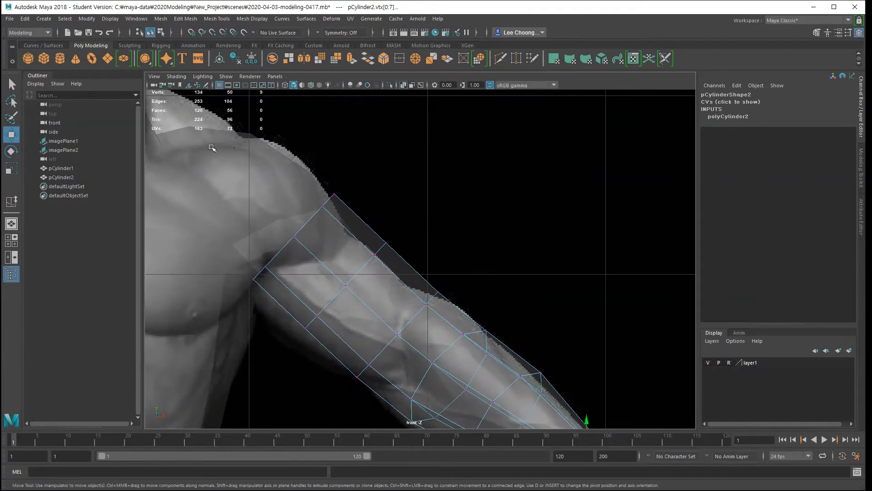
left_click_drag(225, 164, 344, 263)
left_click_drag(249, 242, 281, 291, "shift")
left_click_drag(295, 239, 308, 251)
left_click(282, 348)
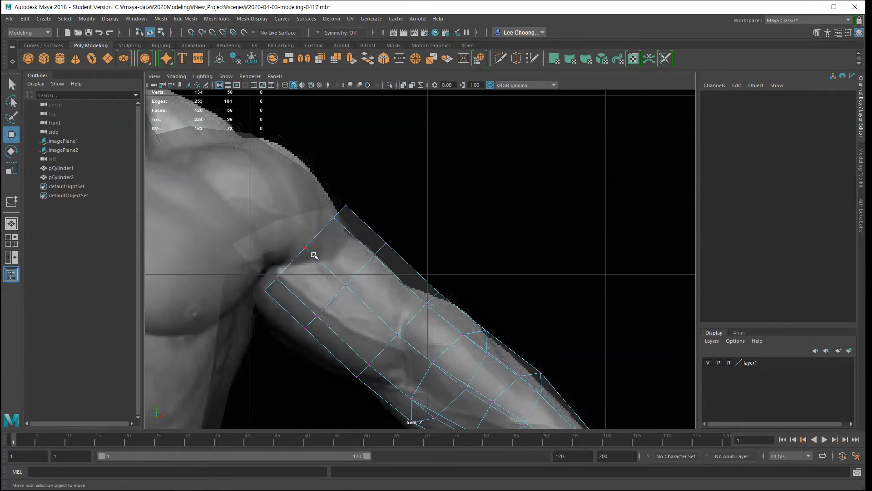
- On the torso mesh, move the outermost shoulder vertex up and inward to meet the upper corner of the arm cylinder
left_click(314, 207)
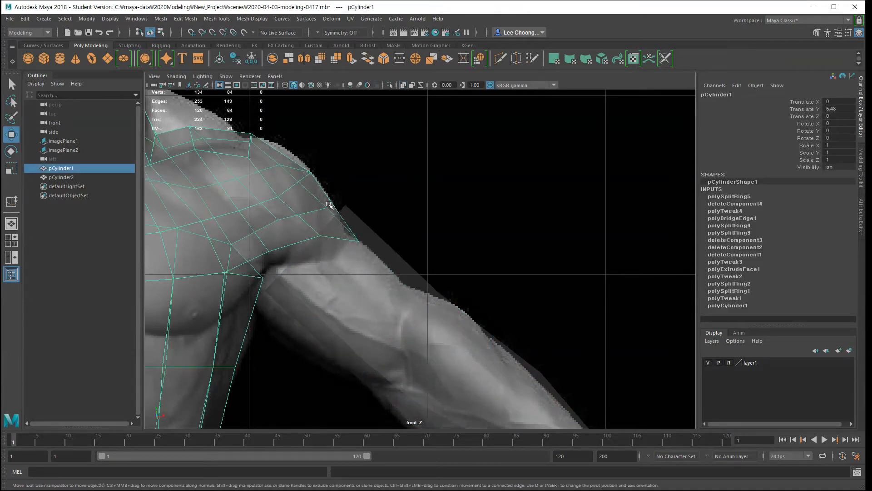
right_click_drag(258, 193, 229, 193)
left_click(359, 241)
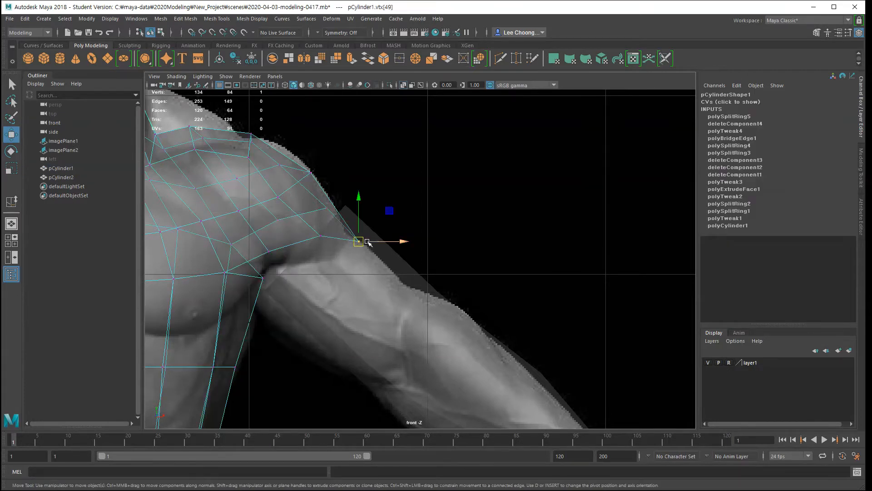
left_click_drag(393, 216, 378, 182)
key("F8")
left_click(316, 203)
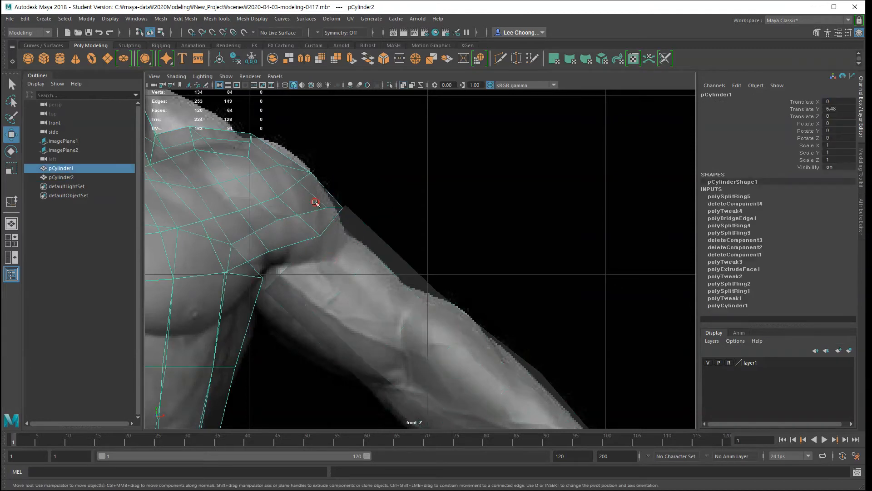
- Move the torso vertex just below the shoulder tip slightly up and inward, then return the torso mesh to object selection
right_click_drag(286, 197, 245, 199)
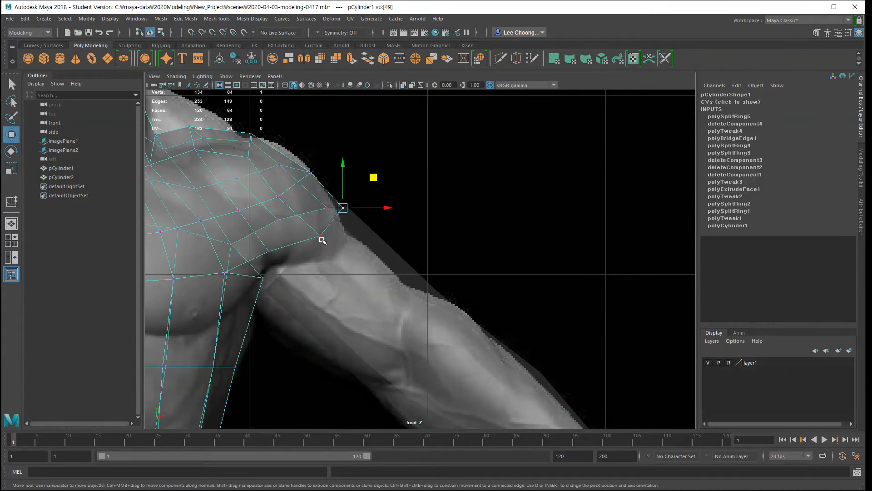
key("F8")
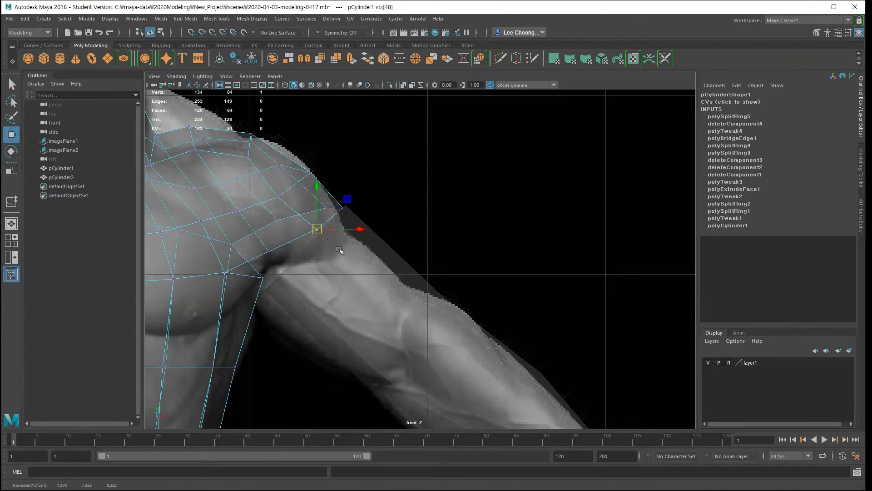
left_click(318, 230)
left_click(309, 203)
scroll(415, 247, "up", 3)
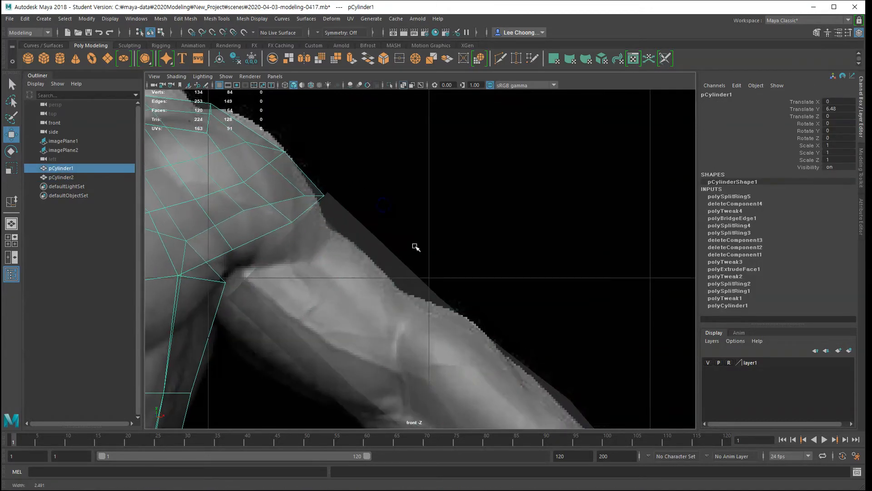
middle_click_drag(431, 266, 513, 275, "alt")
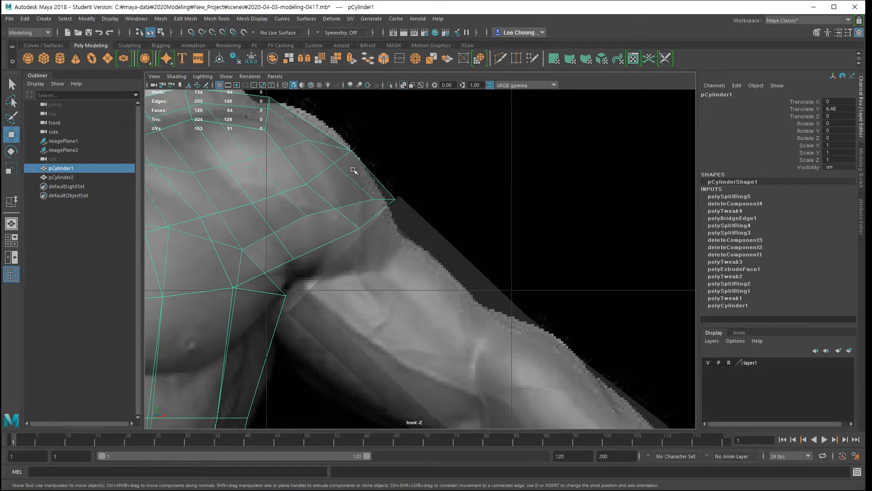
- Select the torso vertices around the shoulder tip, move them slightly up and inward, and return the torso to object selection
right_click_drag(354, 170, 314, 171)
left_click_drag(343, 176, 408, 235)
left_click_drag(408, 185, 393, 173)
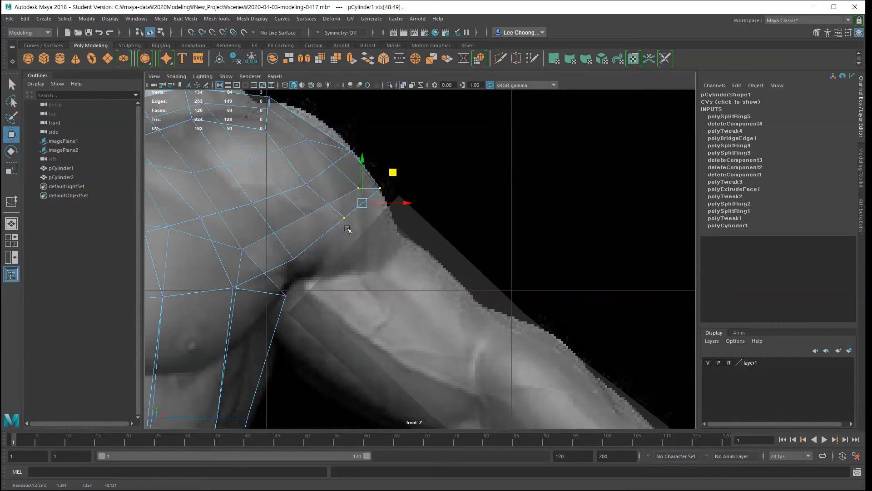
left_click(355, 240)
left_click(356, 182)
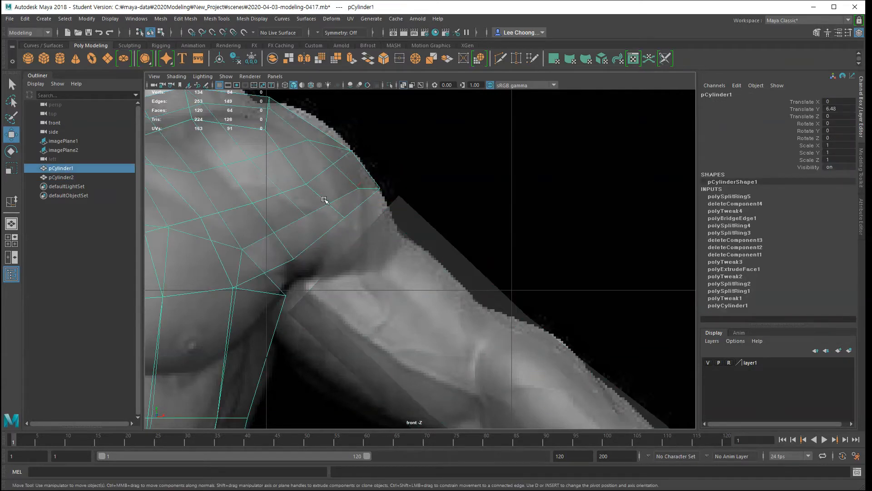
- Move the torso vertex on the lower front edge of the shoulder opening slightly up and inward
scroll(340, 213, "down", 2)
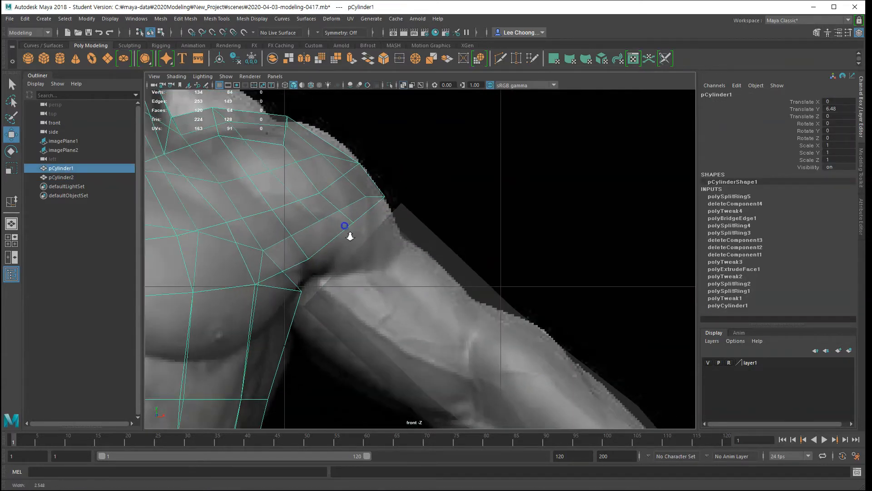
scroll(357, 232, "up", 2)
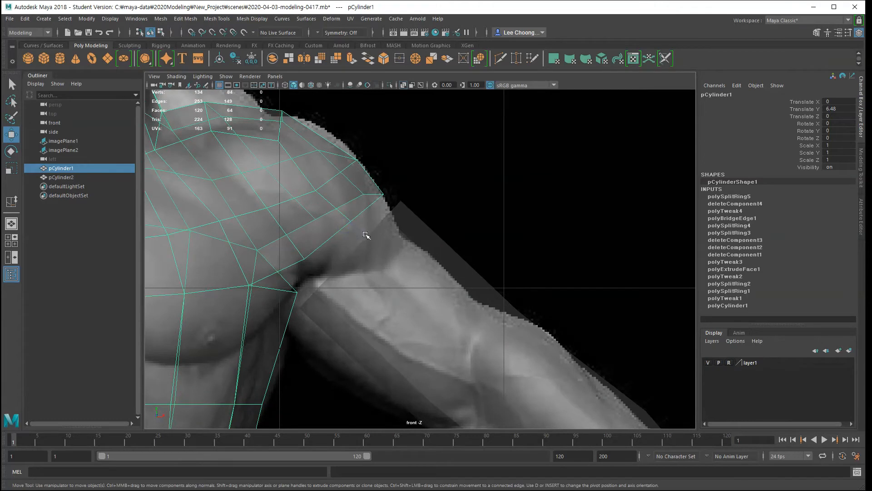
right_click_drag(302, 259, 255, 253)
left_click(304, 259)
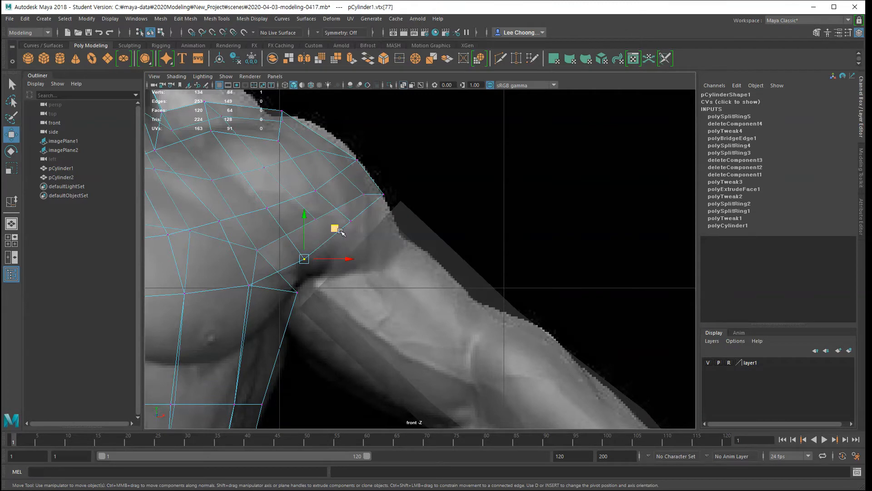
left_click_drag(340, 232, 336, 225)
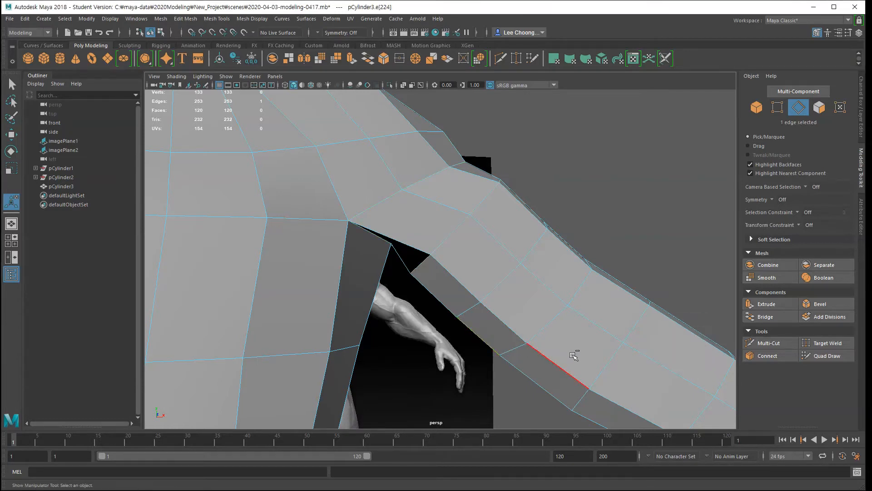
- Undo the bridge between the torso's shoulder opening and the arm, together with its edge selections
key("ctrl+z")
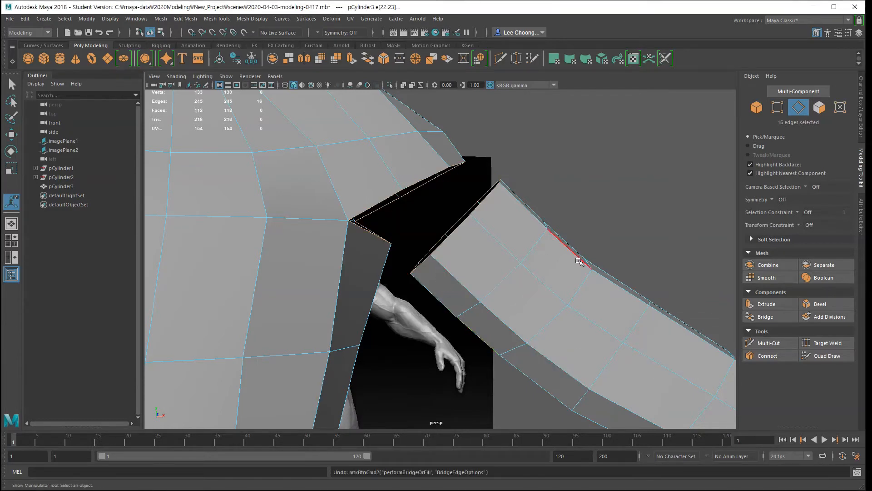
left_click(542, 262)
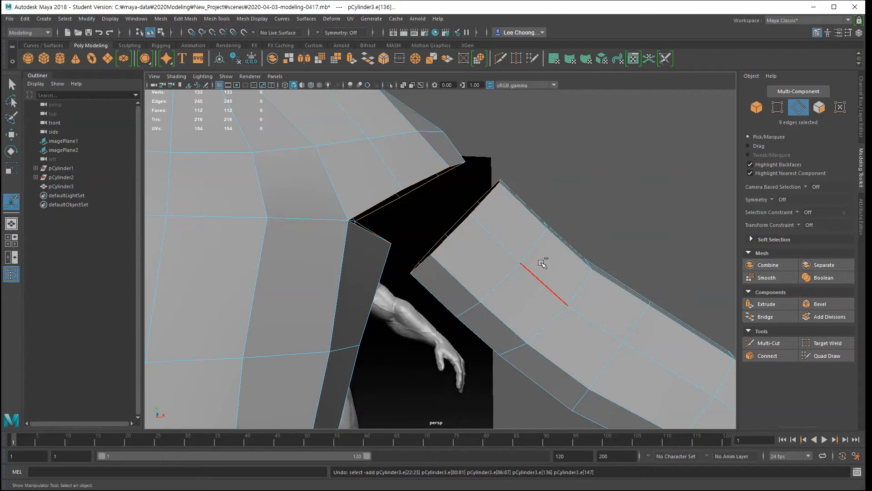
key("ctrl+z")
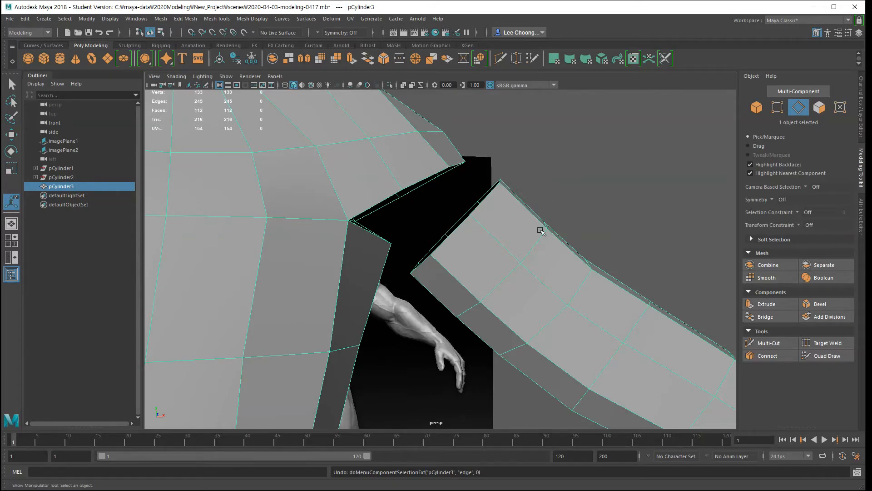
- Select all arm faces of the combined mesh and move them slightly inward and down along the reference arm
left_click_drag(576, 279, 317, 233, "alt")
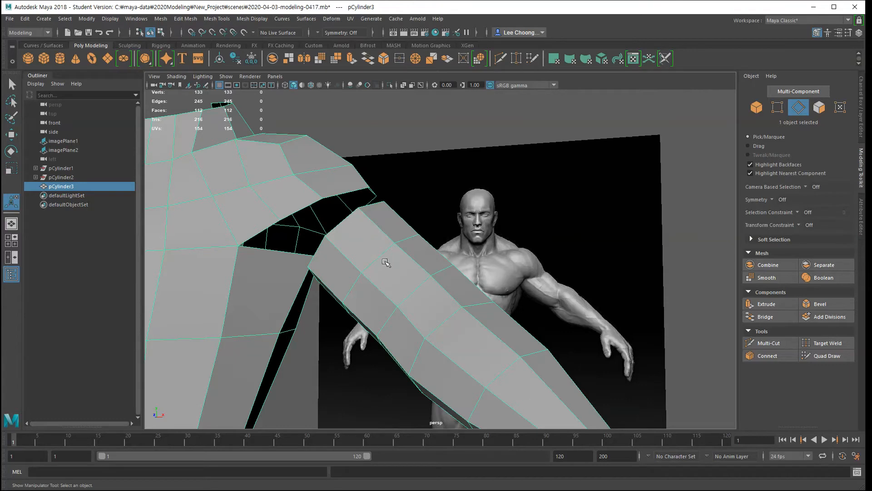
left_click_drag(370, 255, 450, 290, "alt")
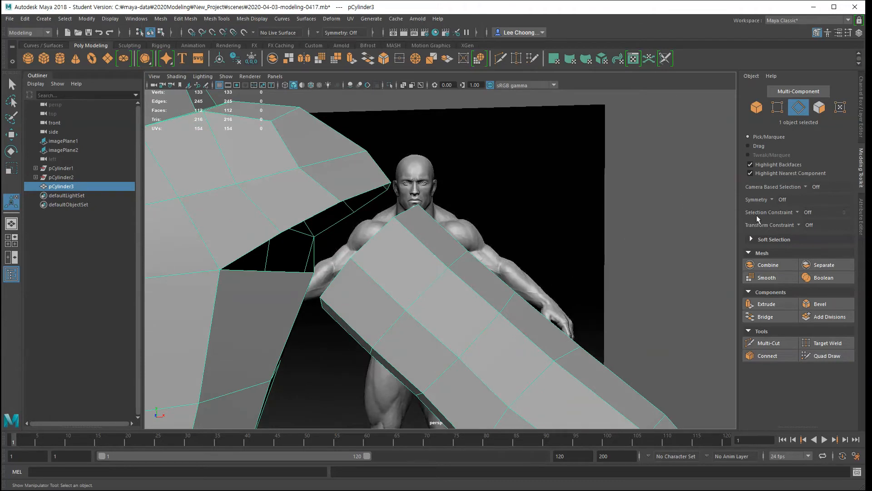
right_click_drag(448, 274, 441, 301)
left_click(478, 260)
left_click(439, 275)
left_click(451, 311)
double_click(452, 310)
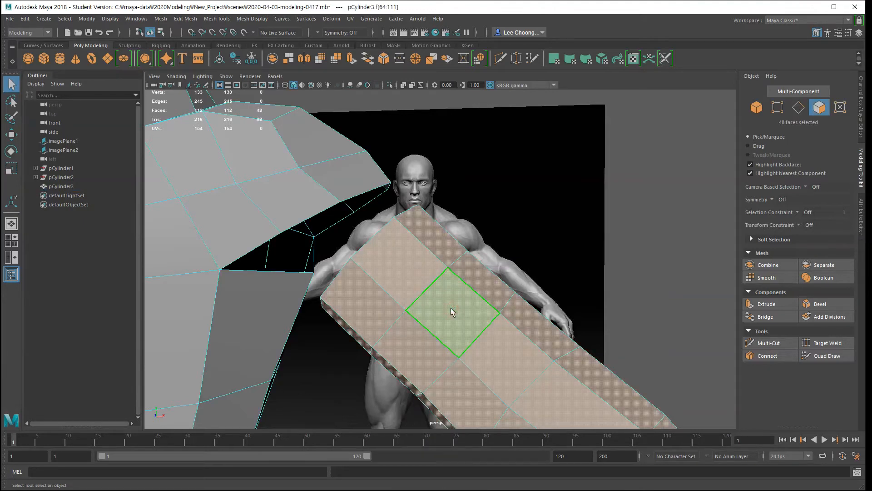
key("w")
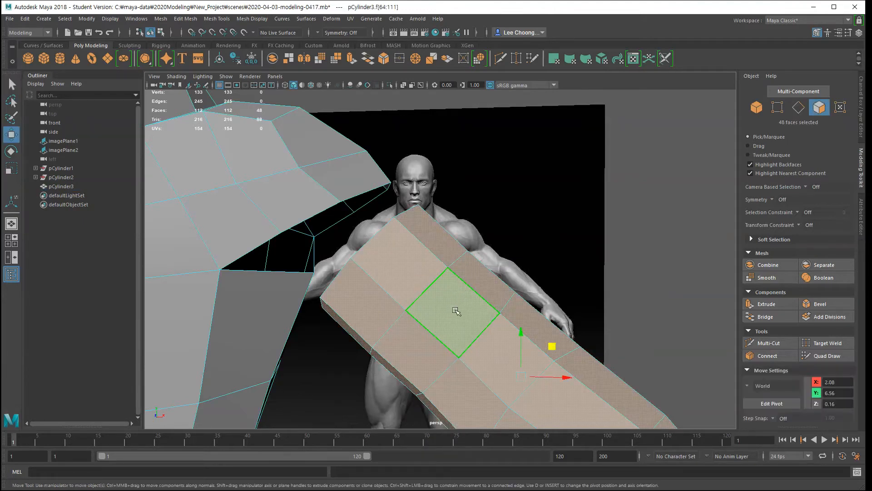
left_click_drag(552, 346, 457, 397)
key("space")
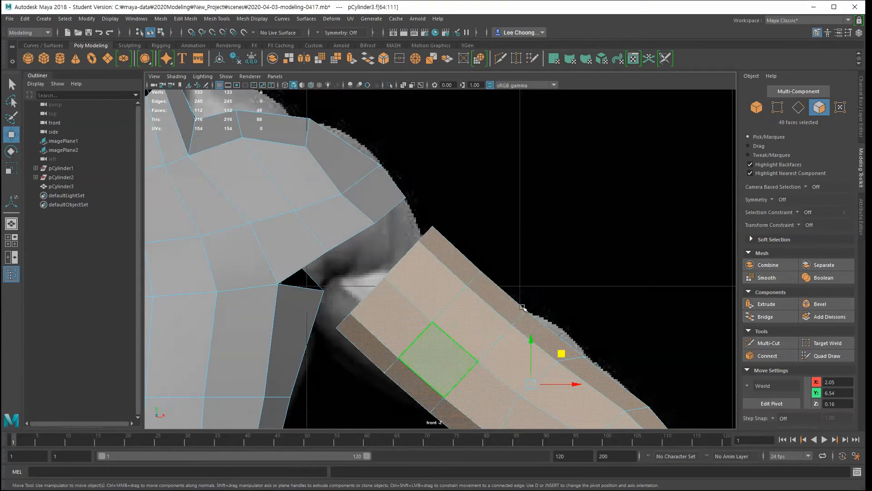
left_click_drag(562, 354, 560, 359)
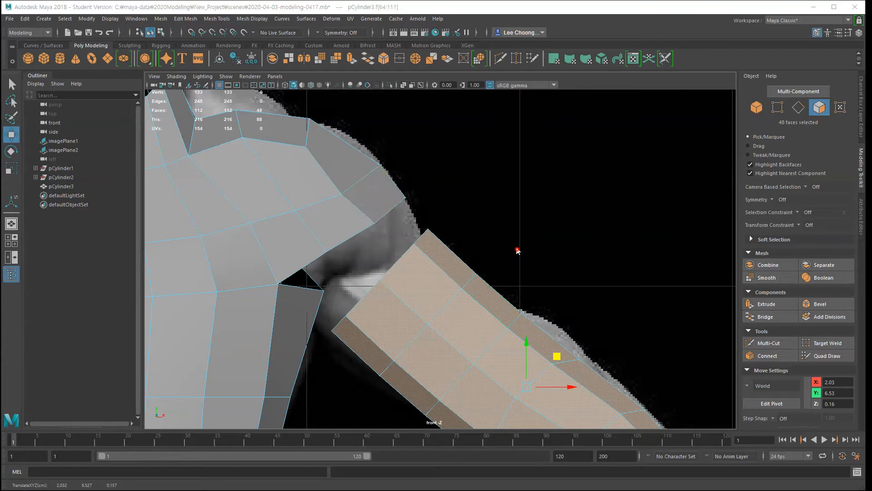
- Move the selected arm faces along the Z axis to 0.03 to line the arm up with the shoulder opening
key("space")
left_click_drag(517, 250, 468, 278)
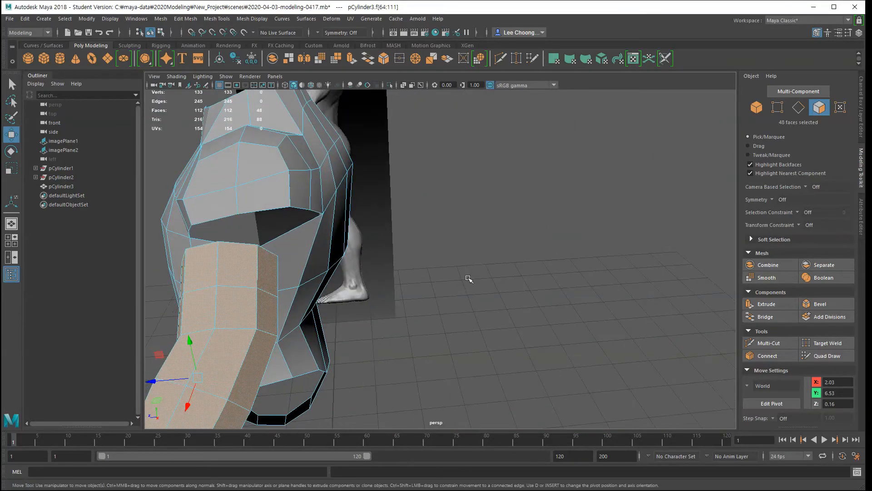
left_click_drag(544, 285, 317, 155, "alt")
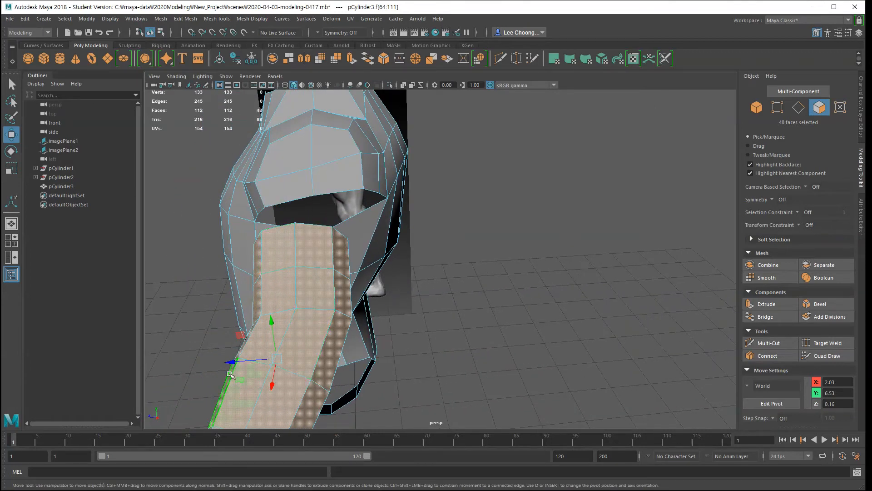
left_click_drag(229, 362, 251, 376)
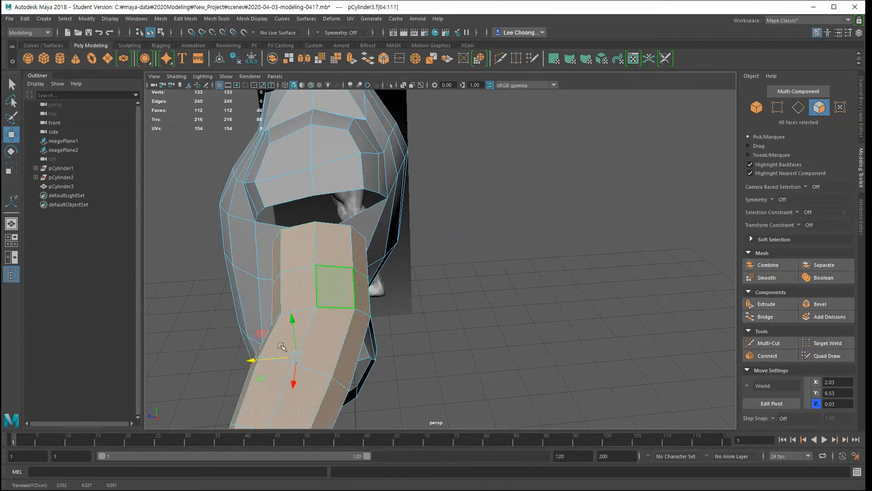
left_click_drag(526, 257, 556, 266, "alt")
left_click_drag(615, 249, 601, 241, "alt")
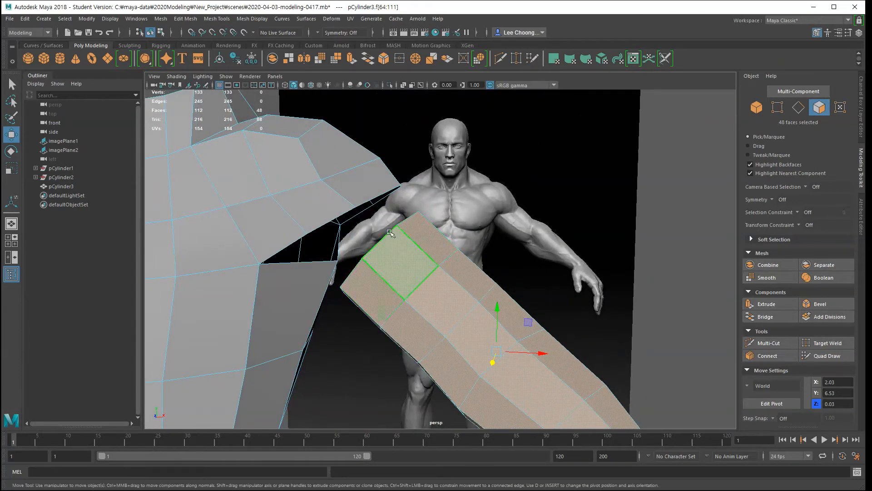
right_click_drag(414, 264, 411, 236)
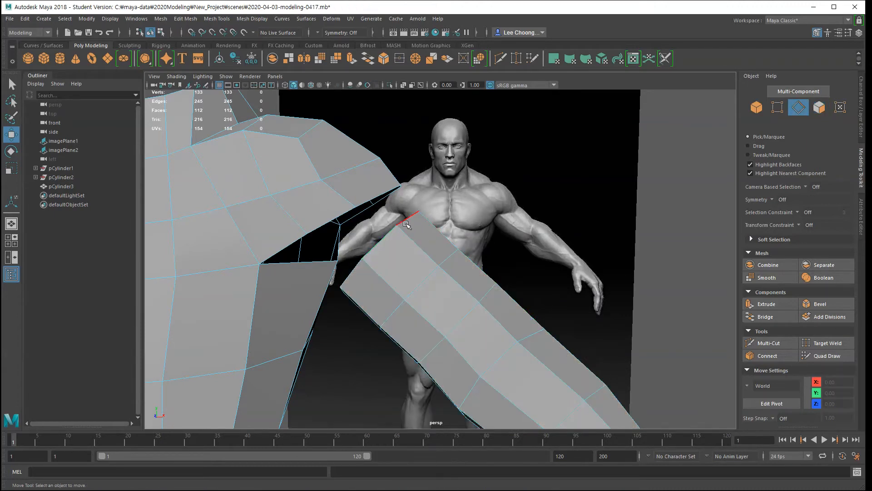
double_click(406, 221)
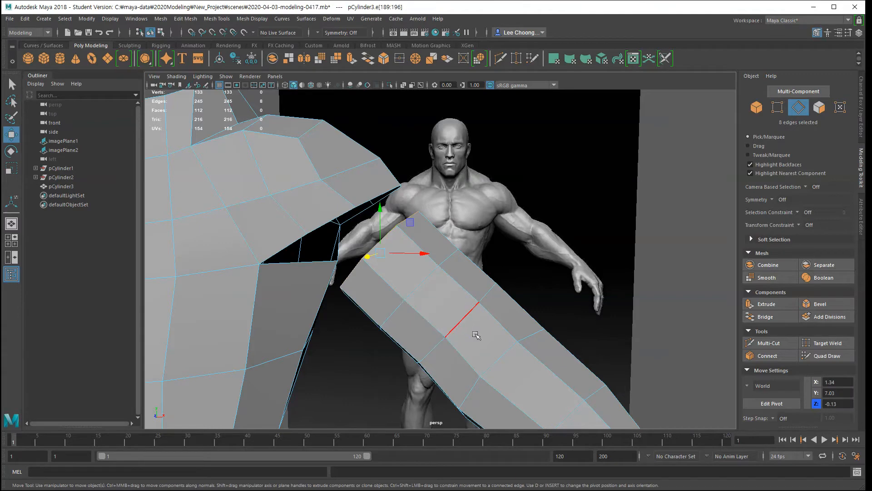
right_click(475, 334)
right_click_drag(475, 335, 476, 360)
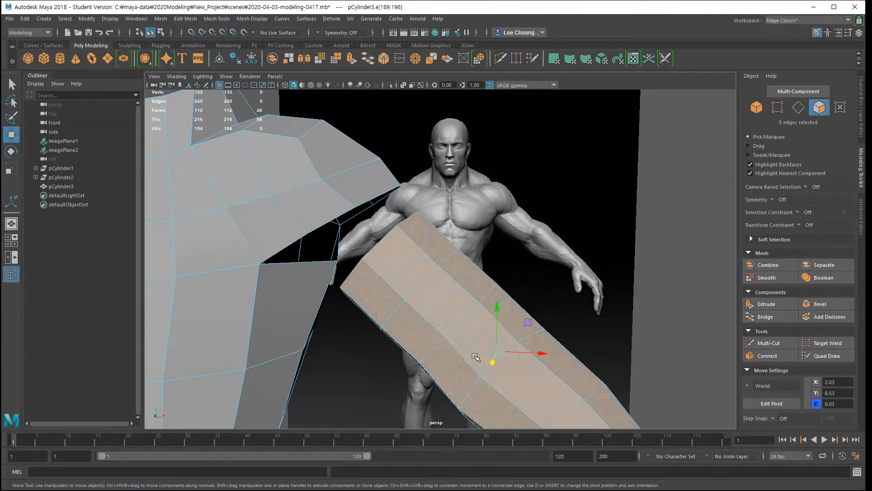
left_click(587, 264)
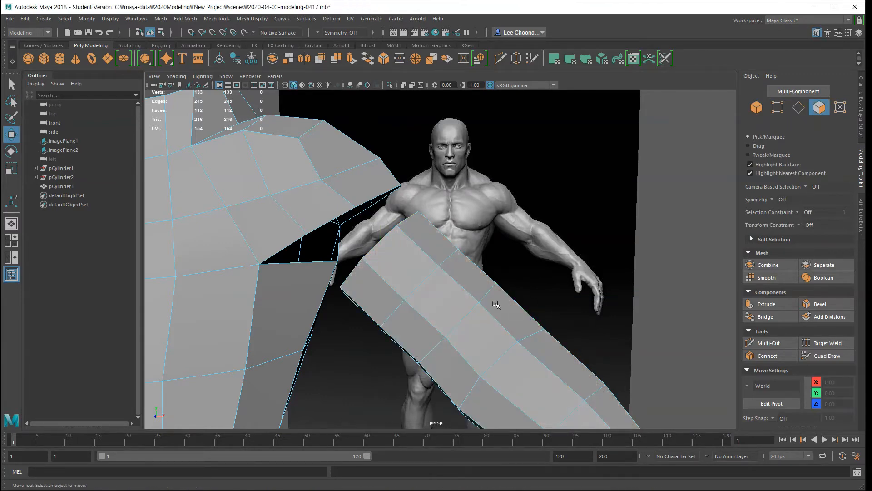
double_click(287, 183)
double_click(490, 341)
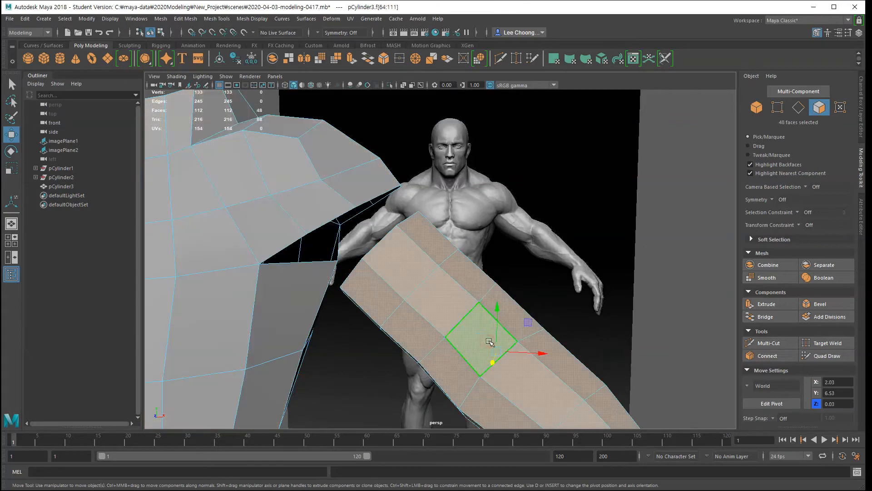
left_click(518, 298)
double_click(436, 295)
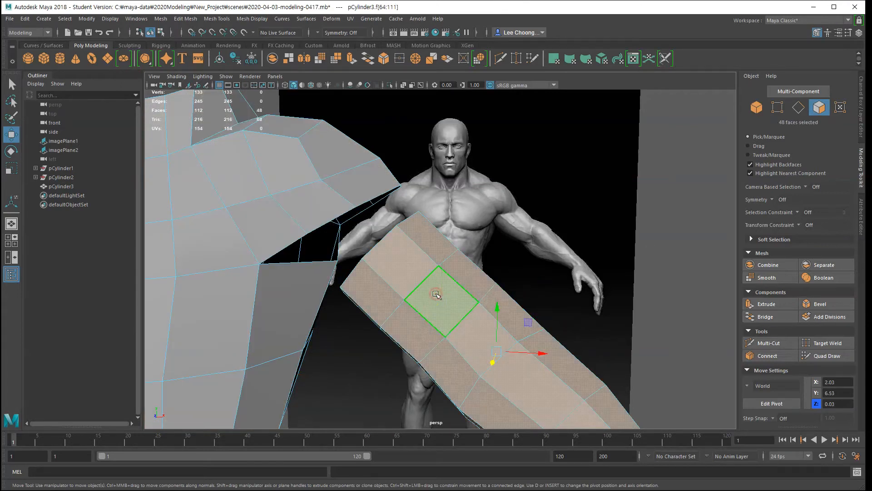
- Bridge the border edge loop at the arm's shoulder end to the border edge loop of the torso's shoulder opening
right_click_drag(440, 273, 438, 240)
double_click(390, 232)
left_click(390, 233)
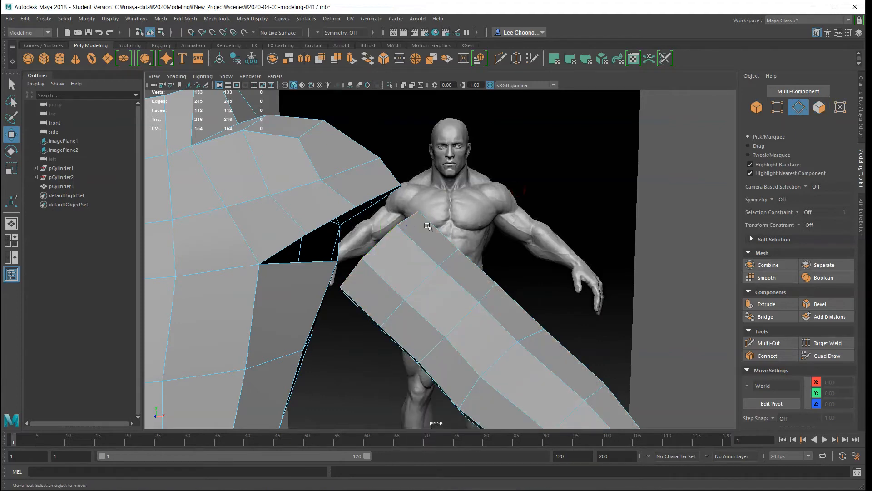
double_click(393, 233)
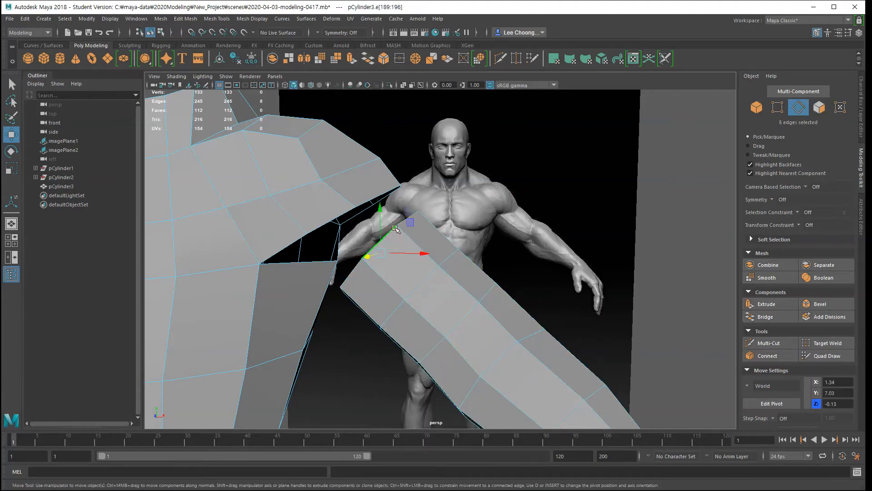
left_click_drag(462, 202, 511, 292, "alt")
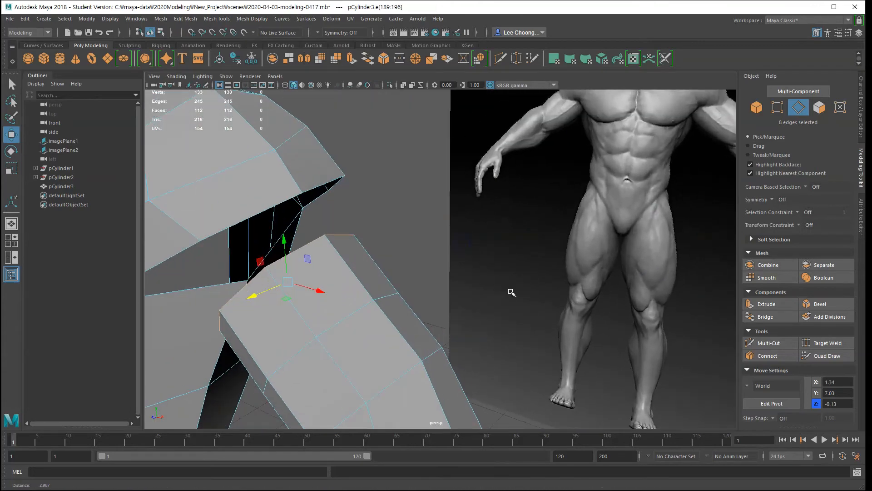
double_click(289, 199, "shift")
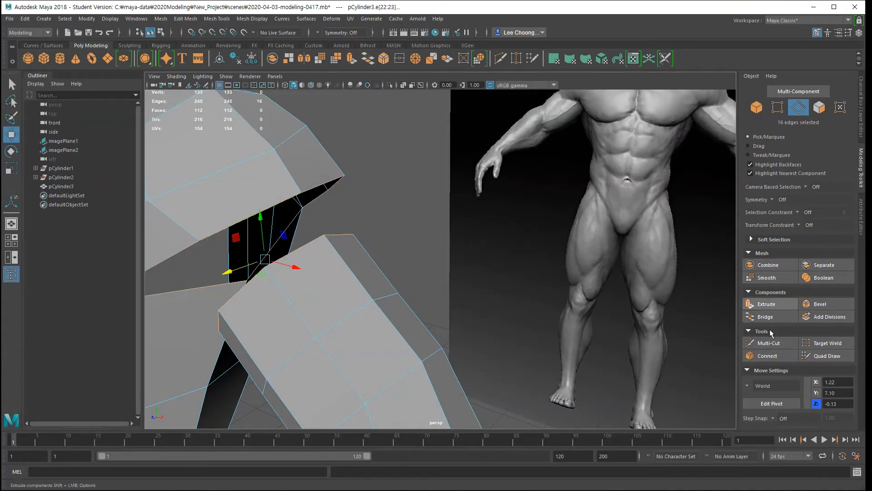
left_click(782, 317)
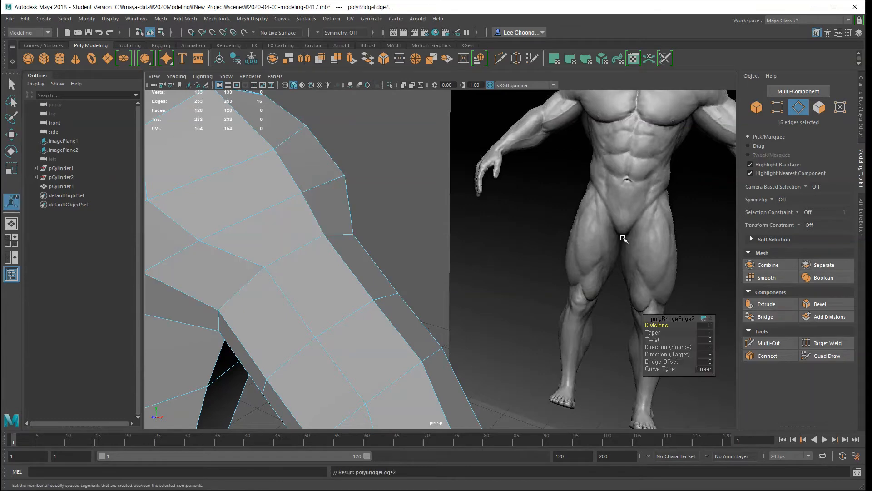
- Move the underarm vertex at the arm's shoulder end slightly outward and up to X 1.13, Y 6.80
mouse_move(551, 267)
left_mouse_down("alt")
mouse_move(503, 273)
mouse_move(449, 303)
mouse_move(395, 259)
mouse_move(418, 255)
mouse_move(535, 283)
mouse_move(574, 282)
mouse_move(586, 250)
mouse_move(599, 248)
mouse_move(534, 282)
mouse_move(465, 295)
mouse_move(377, 235)
left_mouse_up("alt")
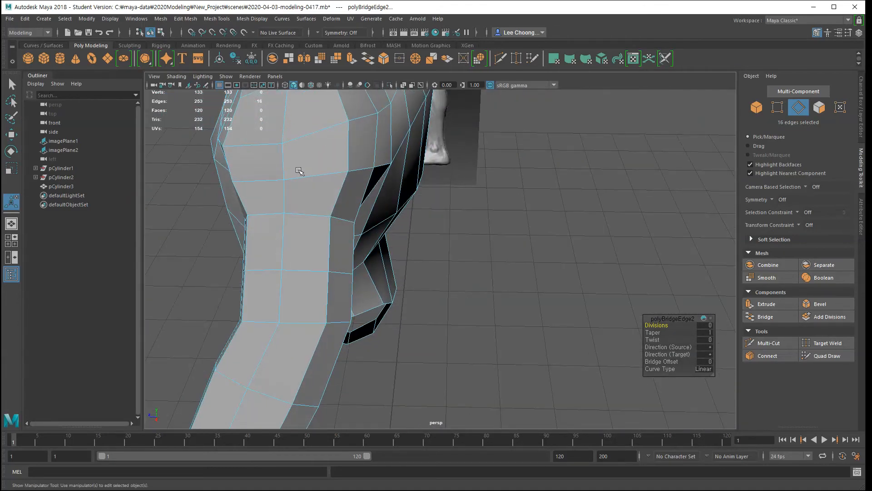
left_click_drag(561, 311, 539, 281, "alt")
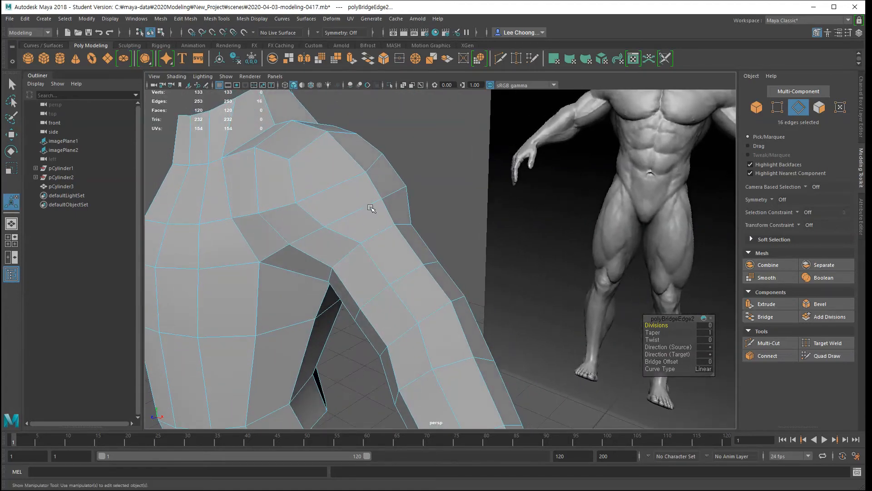
left_click_drag(472, 265, 419, 266, "alt")
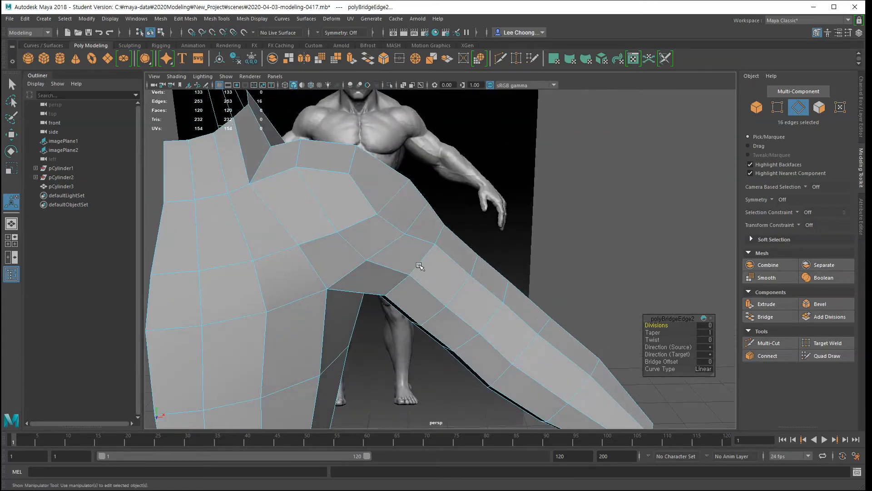
left_click_drag(495, 342, 479, 294, "alt")
scroll(480, 294, "up", 5)
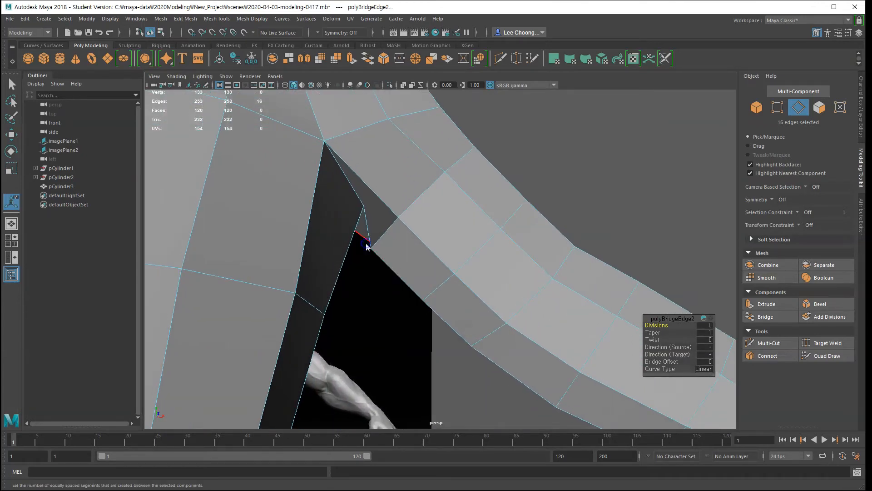
right_click(368, 246)
right_click_drag(367, 244, 322, 244)
key("q")
left_click(371, 247)
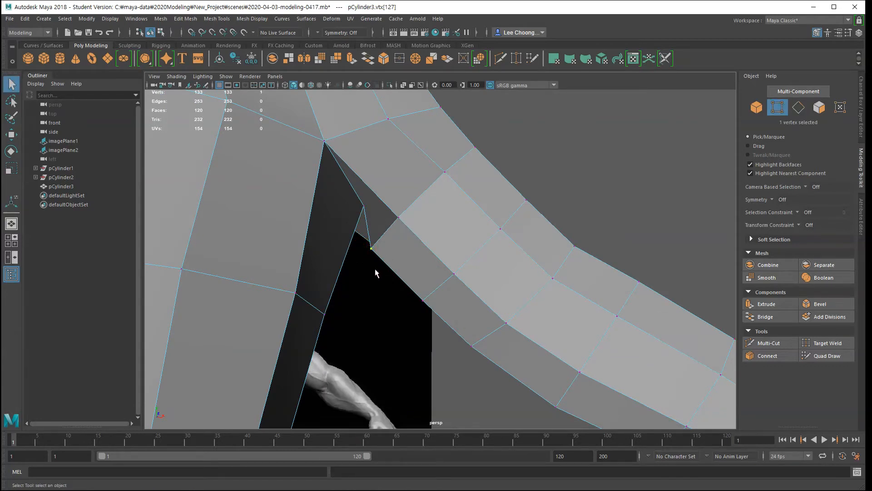
key("w")
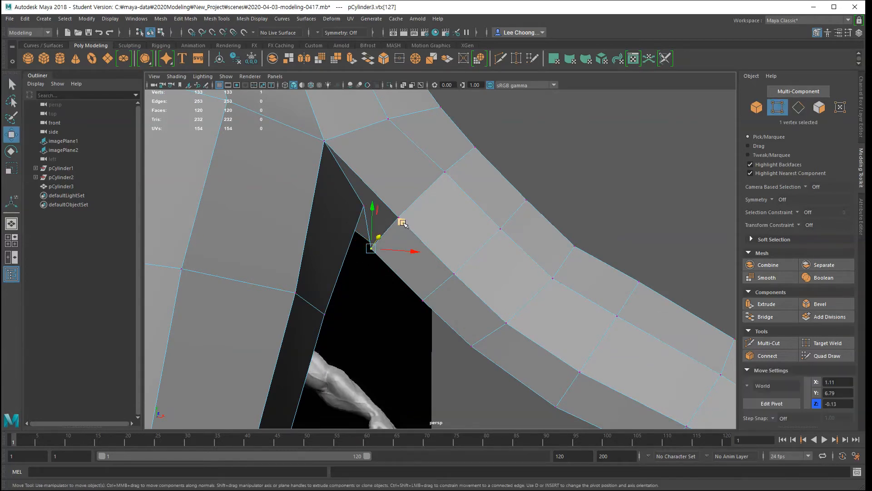
left_click_drag(365, 272, 402, 253, "alt")
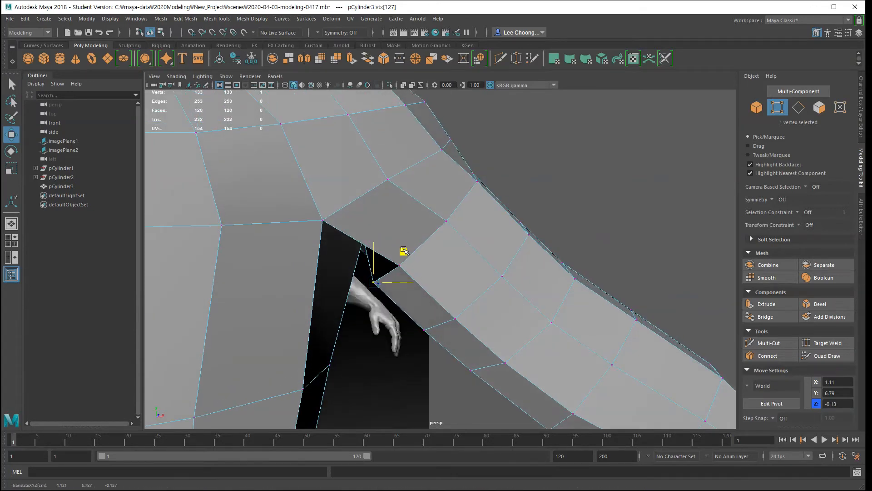
key("ctrl+z")
left_click_drag(412, 347, 433, 286, "alt")
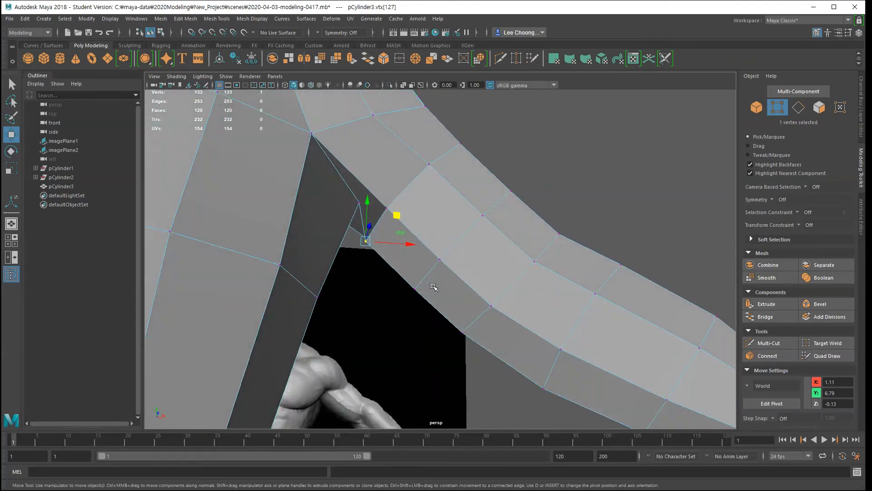
left_click_drag(396, 216, 399, 215)
- Check the half body from several angles, and switch to the front view framed on the torso and arm
right_click_drag(364, 328, 411, 351, "alt")
left_click_drag(412, 351, 457, 352, "alt")
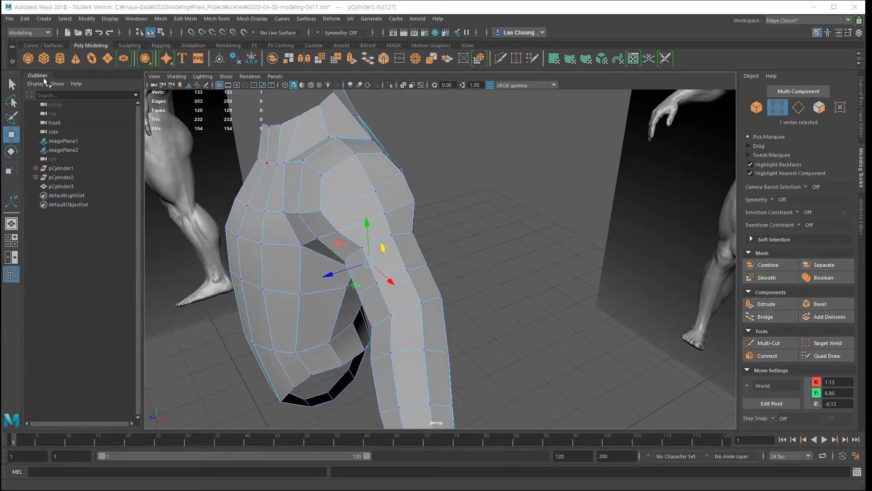
left_click_drag(485, 288, 539, 354, "alt")
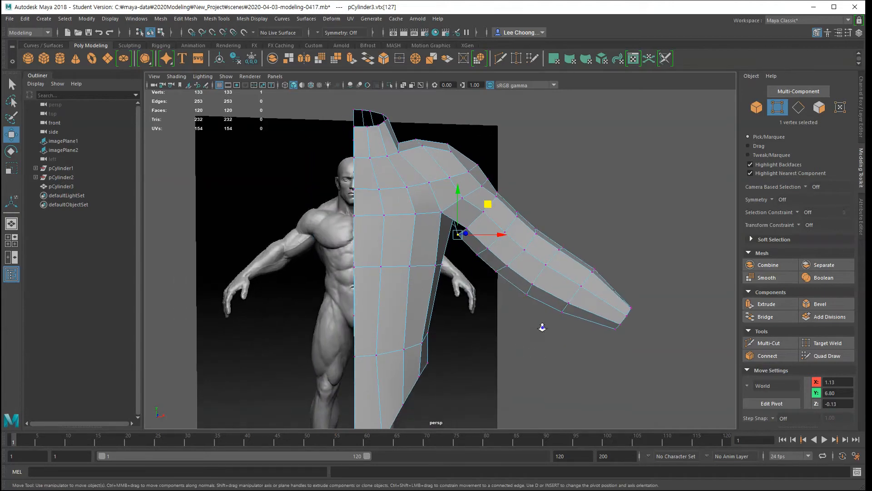
right_click_drag(543, 328, 503, 341, "alt")
middle_click_drag(531, 325, 527, 323, "alt")
left_click_drag(464, 318, 446, 297, "alt")
key("space")
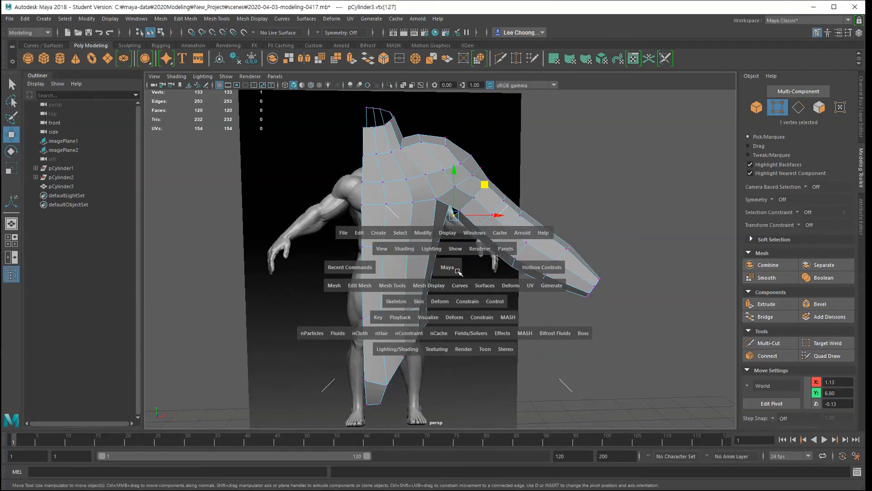
scroll(424, 276, "down", 10)
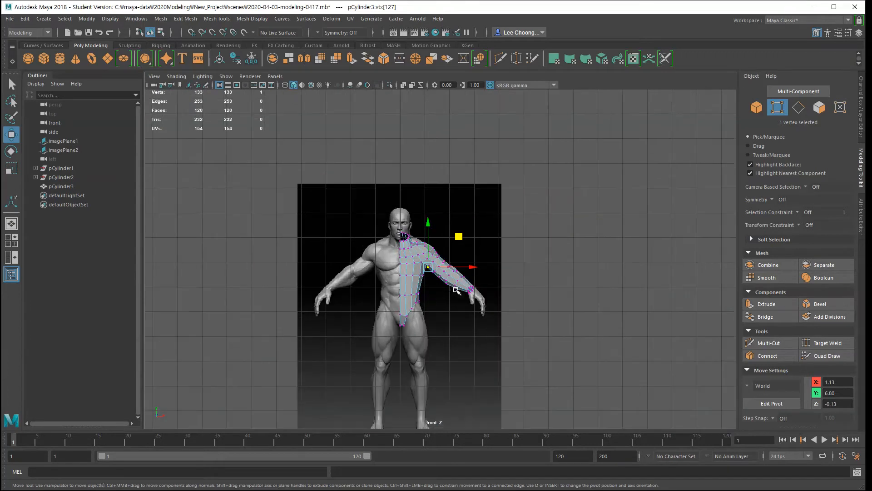
scroll(453, 328, "up", 2)
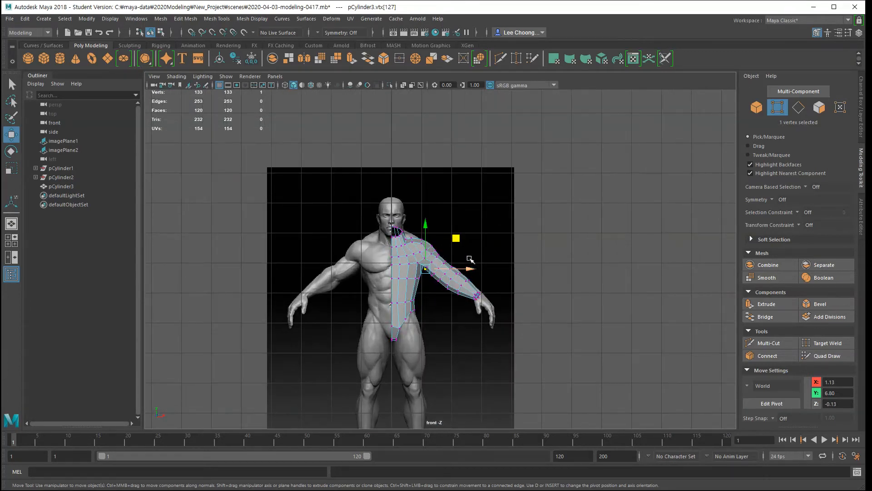
- Try to mirror the half body while only the underarm vertex is selected, and undo the mirror
left_click(161, 19)
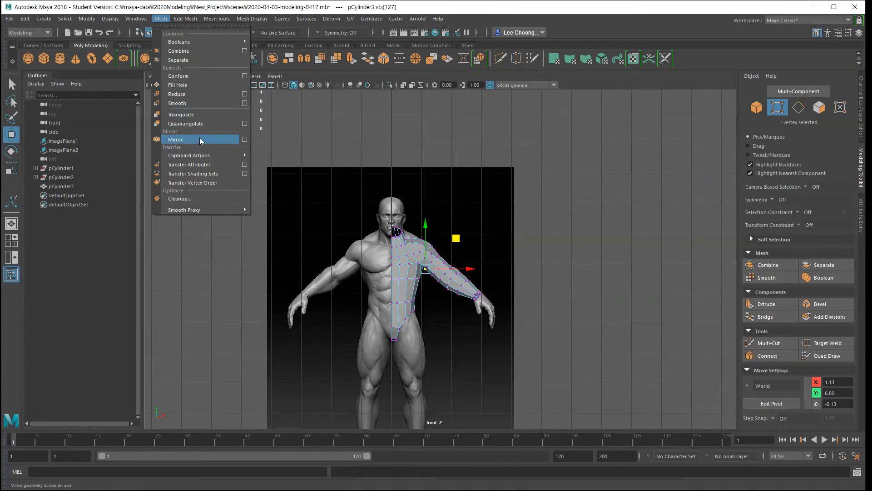
left_click(191, 19)
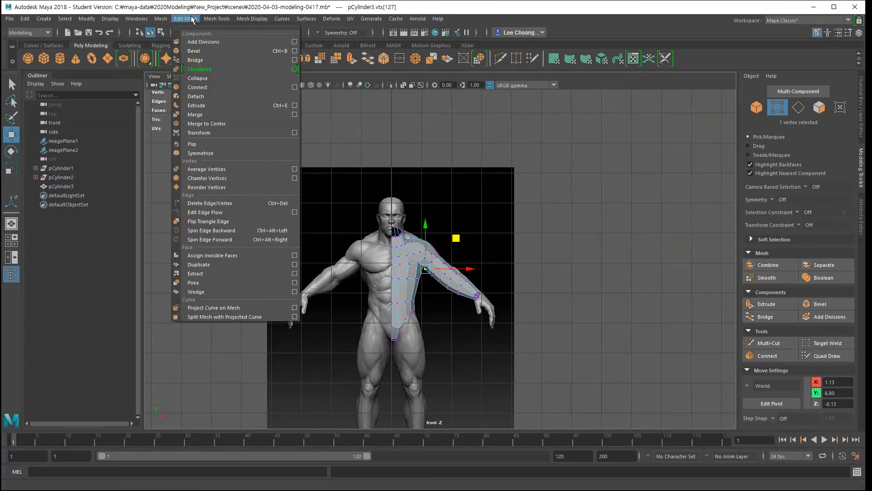
left_click(204, 20)
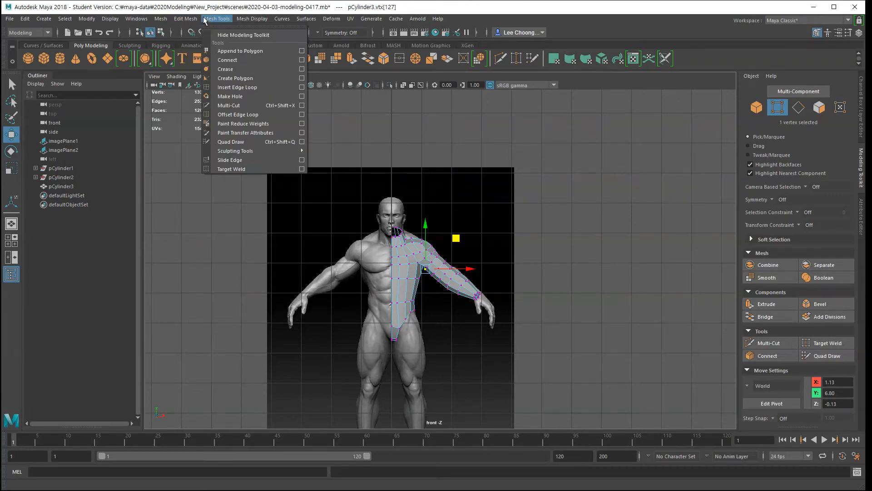
left_click(252, 19)
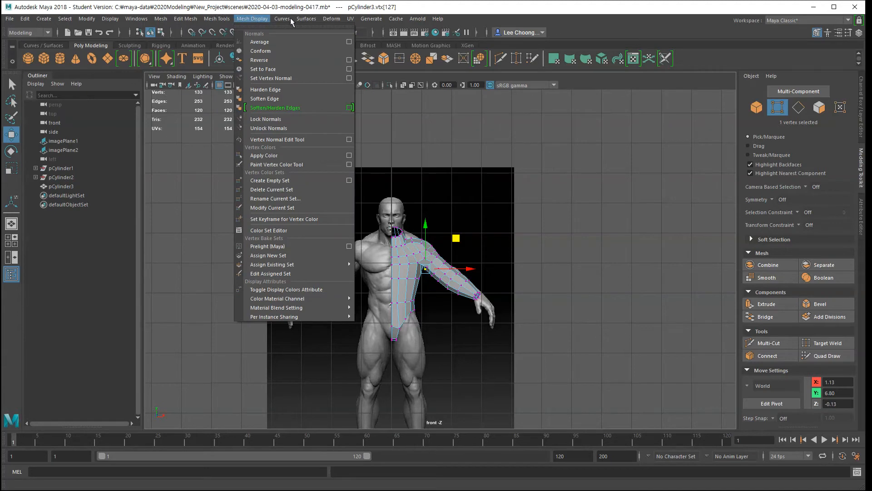
left_click(161, 18)
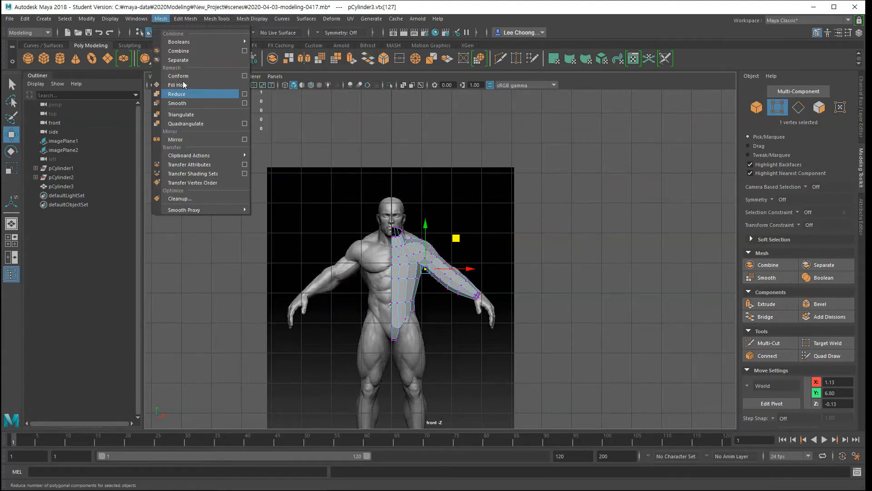
left_click(222, 139)
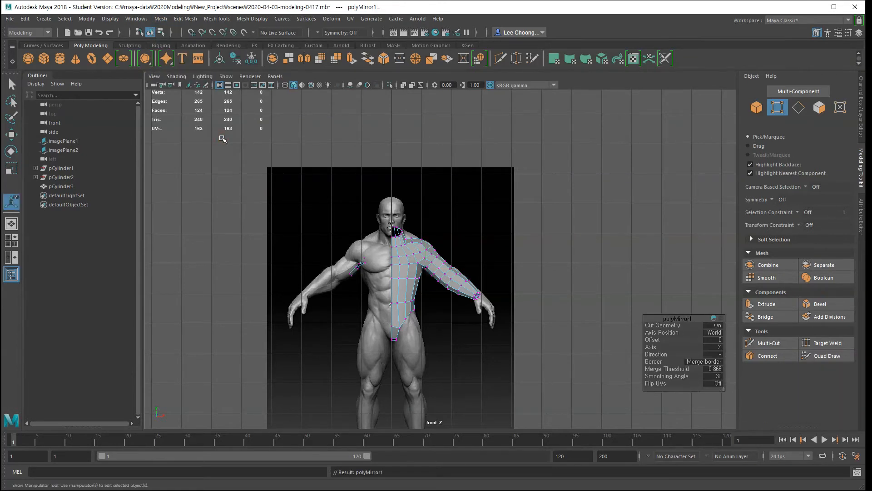
key("ctrl+z")
- Return the half body to object mode and mirror it across the world X axis in the negative direction with merged borders
right_click(453, 265)
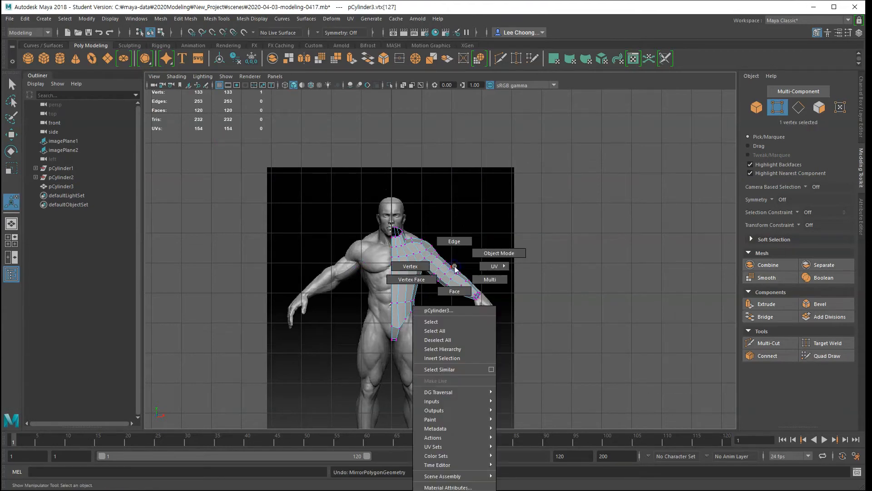
left_click(476, 256)
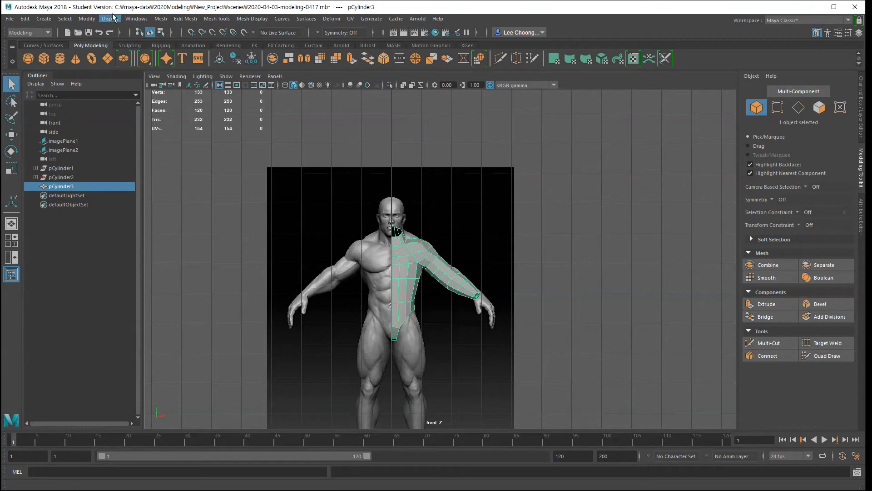
left_click(161, 20)
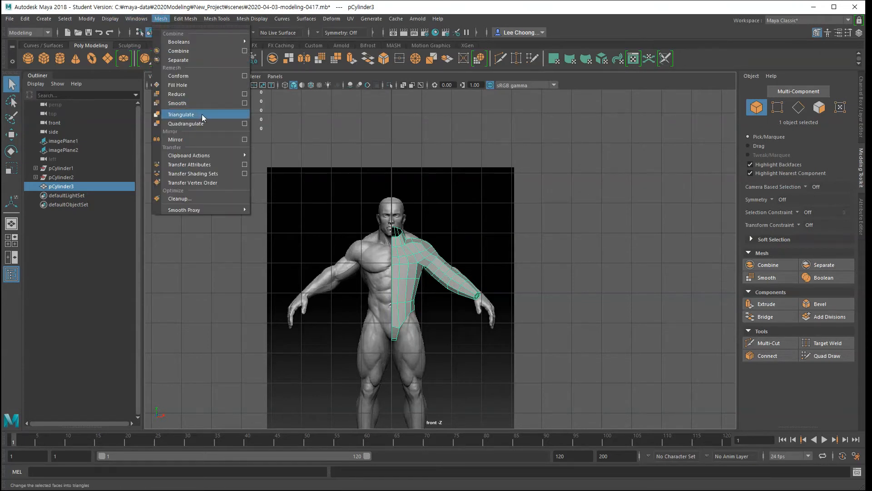
left_click(202, 140)
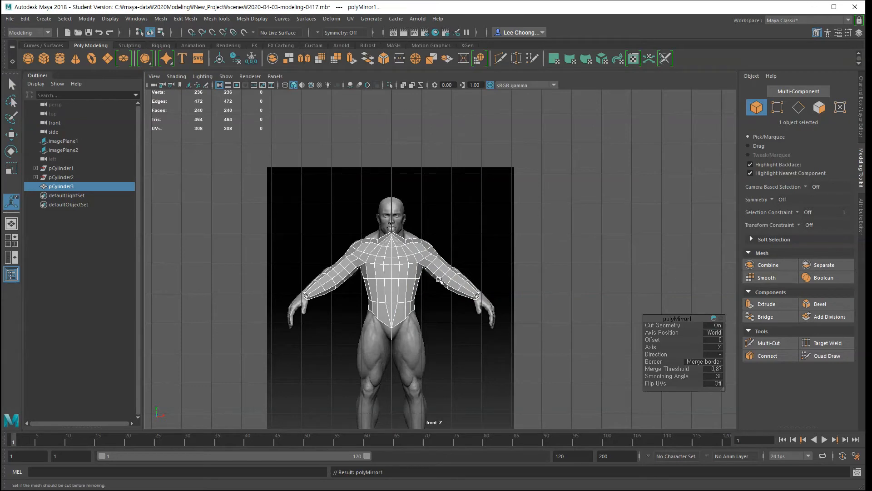
- Examine the mirrored body's center seam, neck and crotch openings in the front and perspective views
scroll(507, 409, "up", 6)
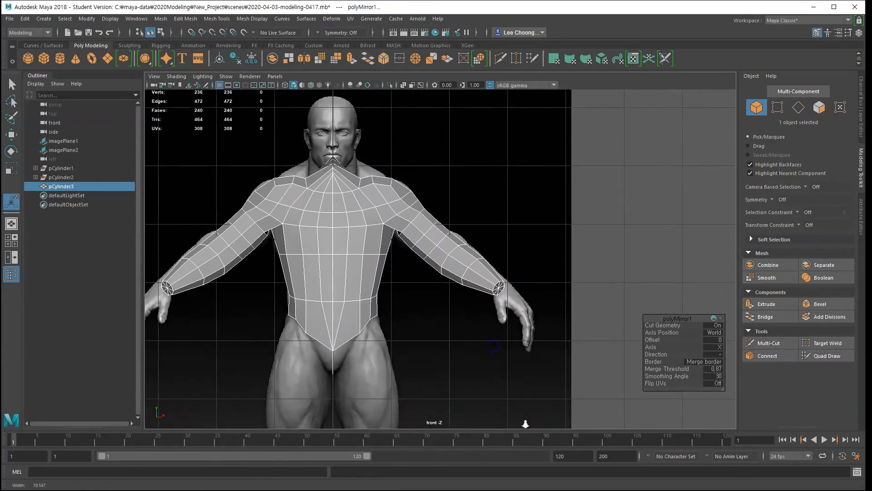
scroll(438, 252, "up", 1)
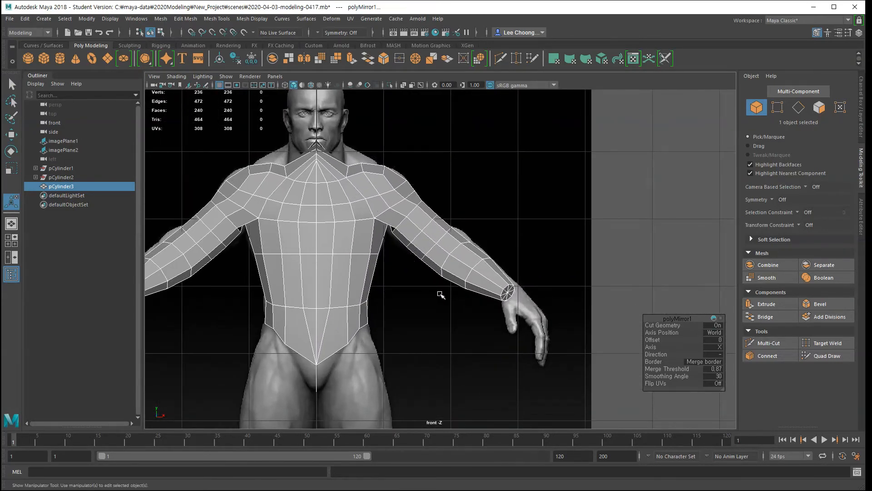
key("space")
left_click_drag(448, 276, 460, 253)
left_click_drag(476, 300, 431, 300, "alt")
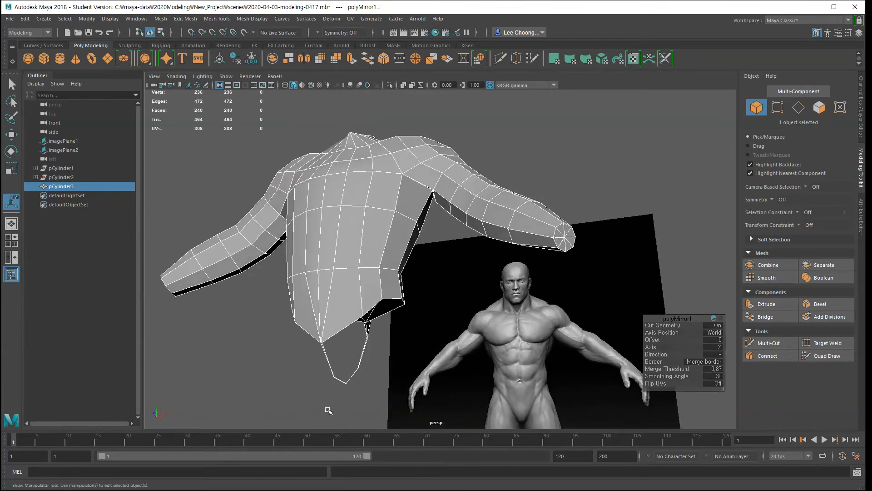
left_click_drag(437, 336, 420, 353, "alt")
right_click_drag(420, 353, 444, 366, "alt")
middle_click_drag(477, 366, 497, 370, "alt")
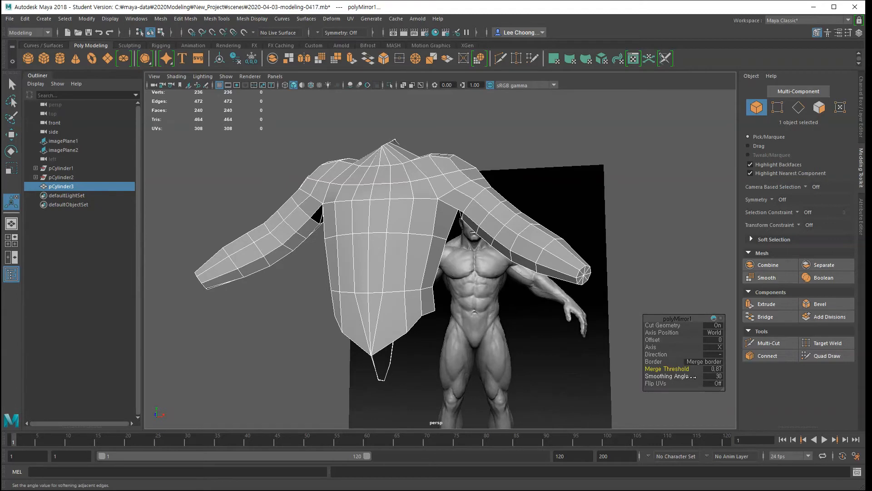
- Test mirror merge thresholds of 1, 0, 0.002 and 0.5, set the value to 0.01, and check the neck and center seam
middle_click_drag(671, 369, 678, 370)
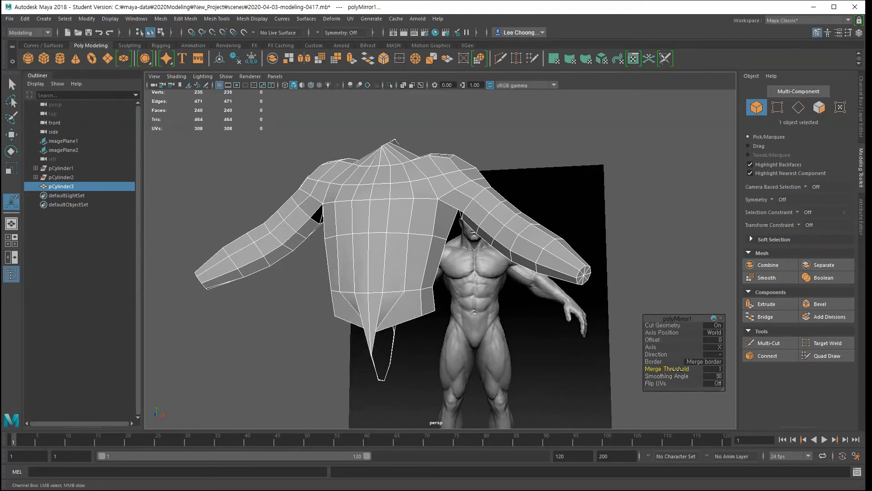
left_click(680, 369)
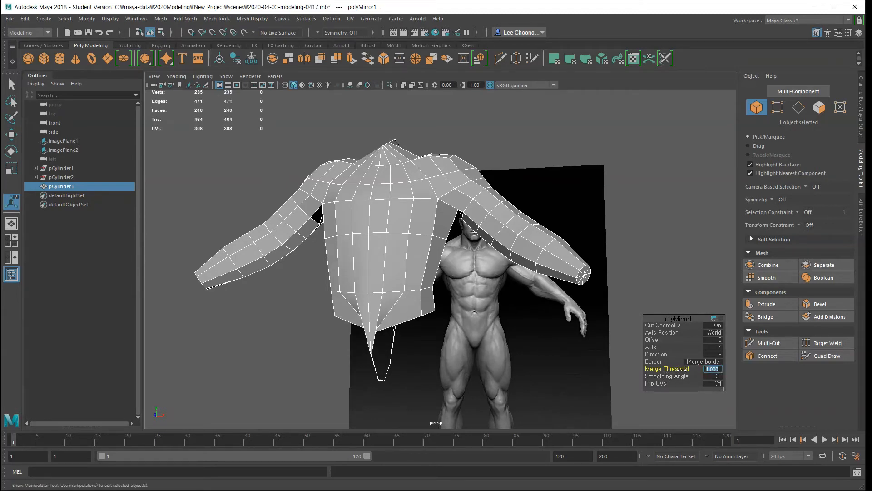
middle_click_drag(682, 369, 666, 371)
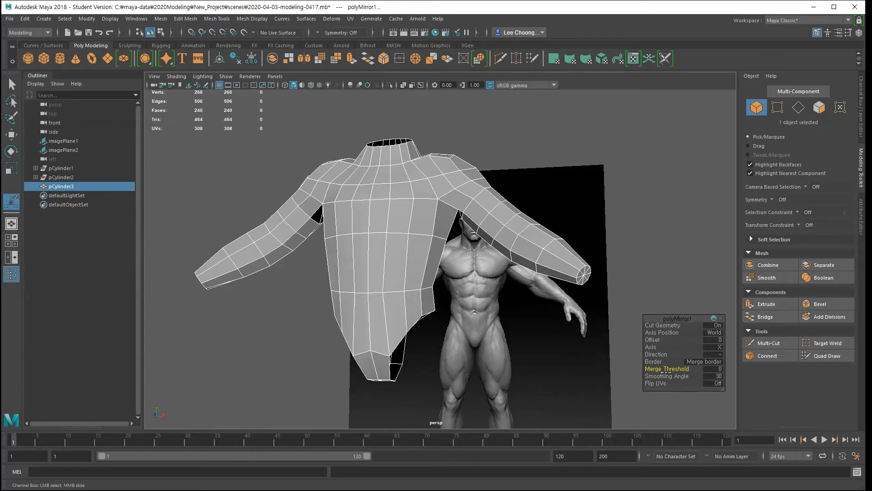
left_click(716, 369)
type("0.002")
key("Return")
type("0.5")
key("Return")
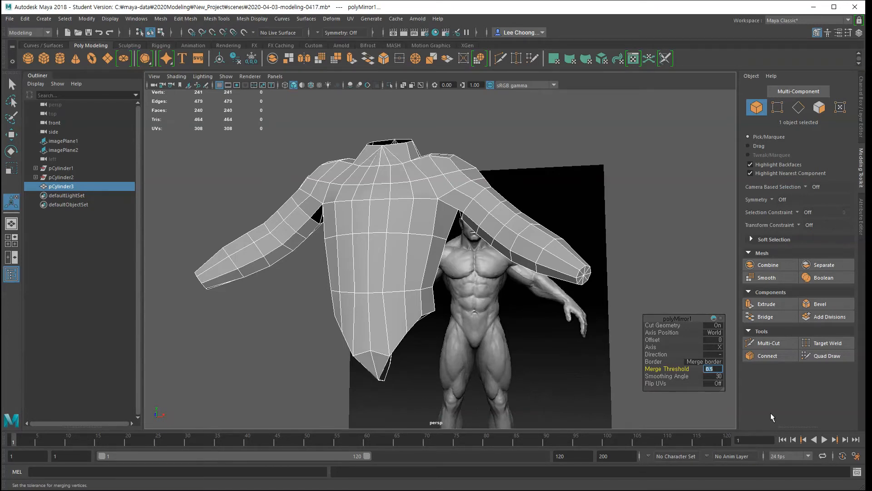
type("0.01")
key("Return")
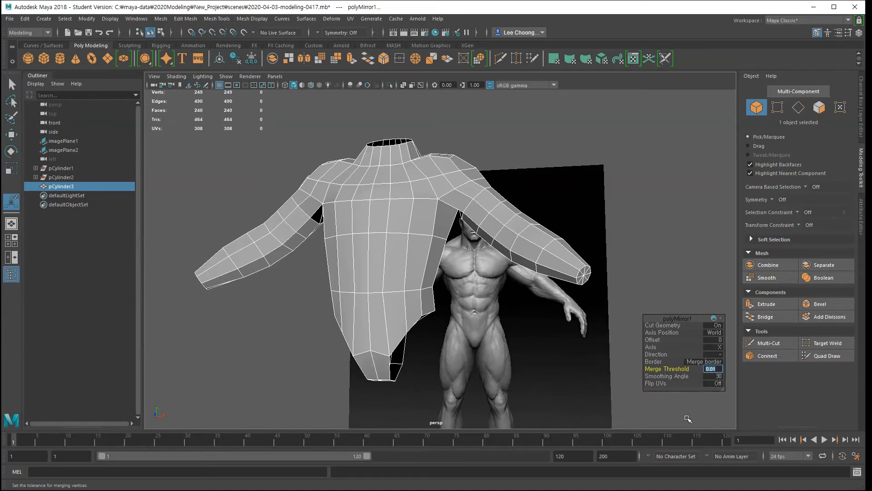
left_click_drag(559, 345, 411, 213, "alt")
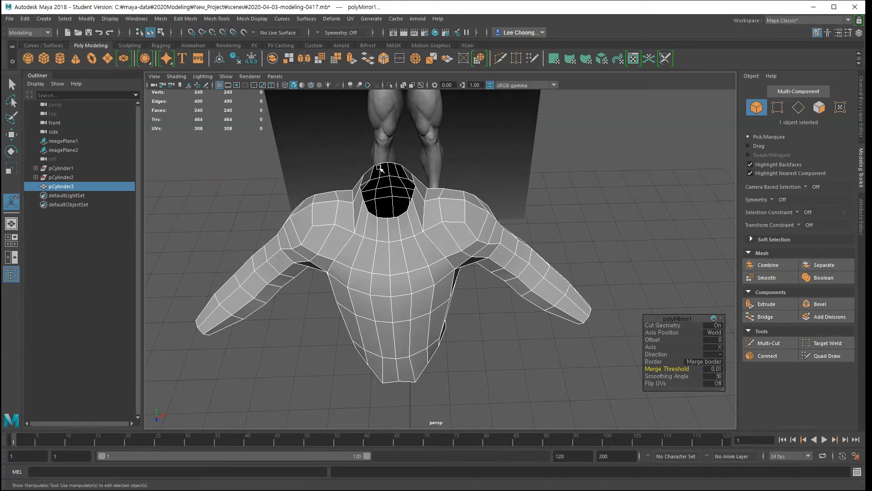
left_click_drag(438, 302, 371, 187, "alt")
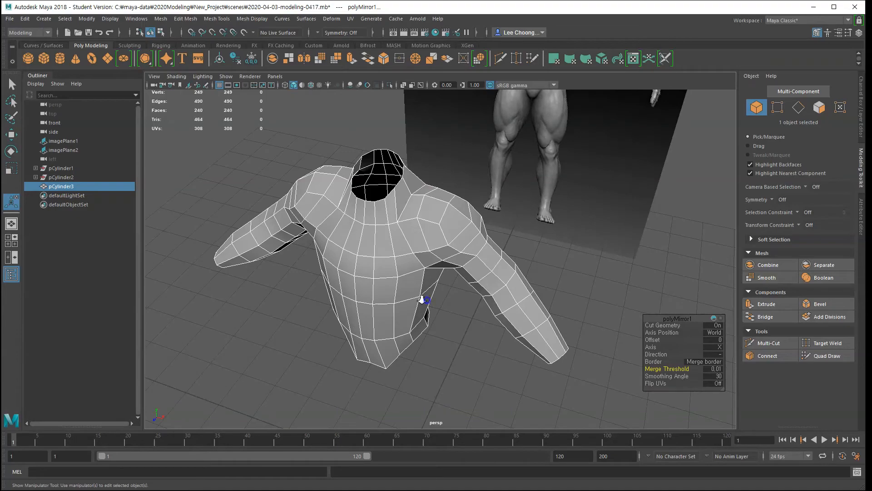
left_click_drag(423, 300, 463, 284, "alt")
left_click_drag(467, 277, 504, 266, "alt")
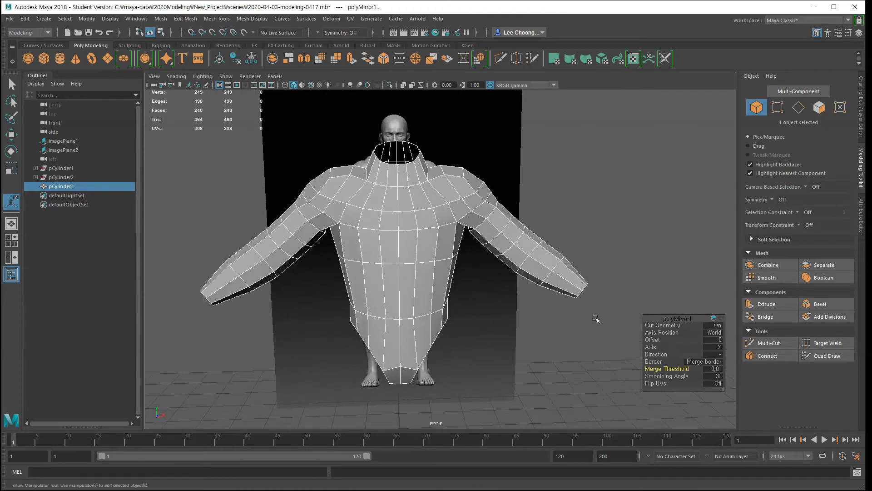
- Tilt the mid-torso horizontal edge loop in the X-ray side view so it slopes down from the back toward the belly
left_click_drag(496, 305, 545, 343, "alt")
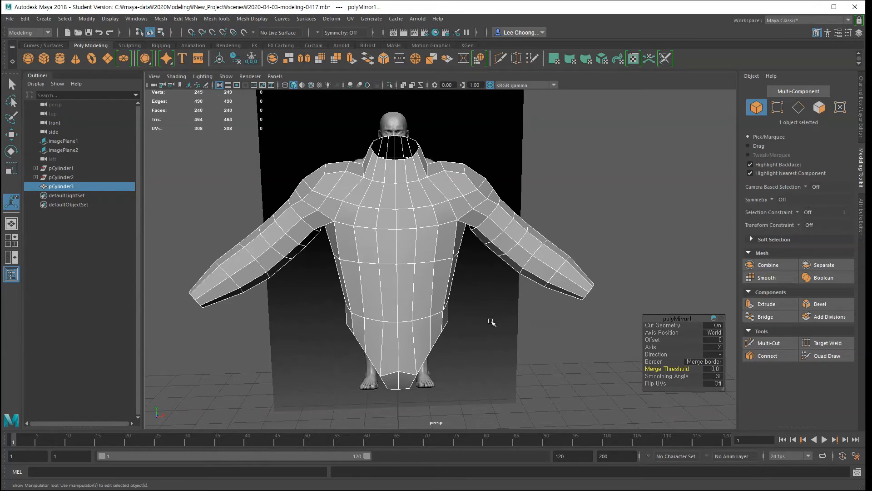
mouse_move(530, 345)
right_mouse_down("alt")
mouse_move(510, 333)
mouse_move(526, 356)
right_mouse_up("alt")
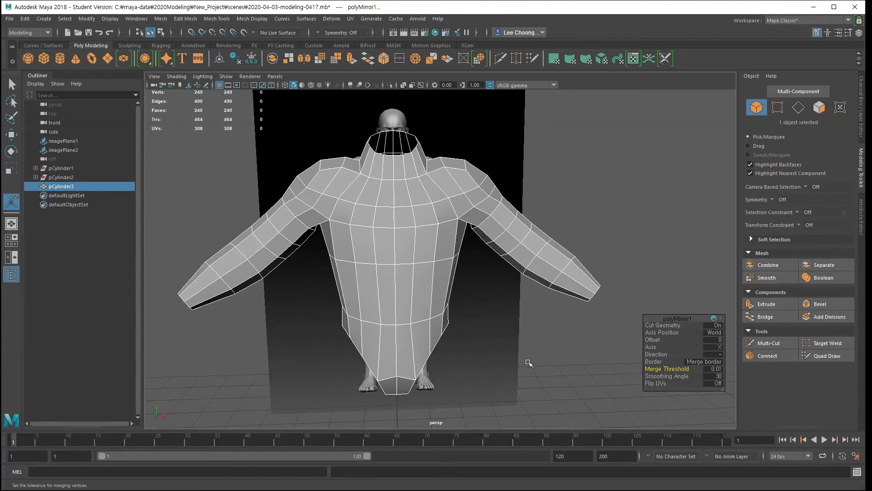
left_click_drag(500, 361, 449, 359, "alt")
key("space")
left_click_drag(525, 335, 514, 330)
right_click_drag(565, 311, 545, 268, "alt")
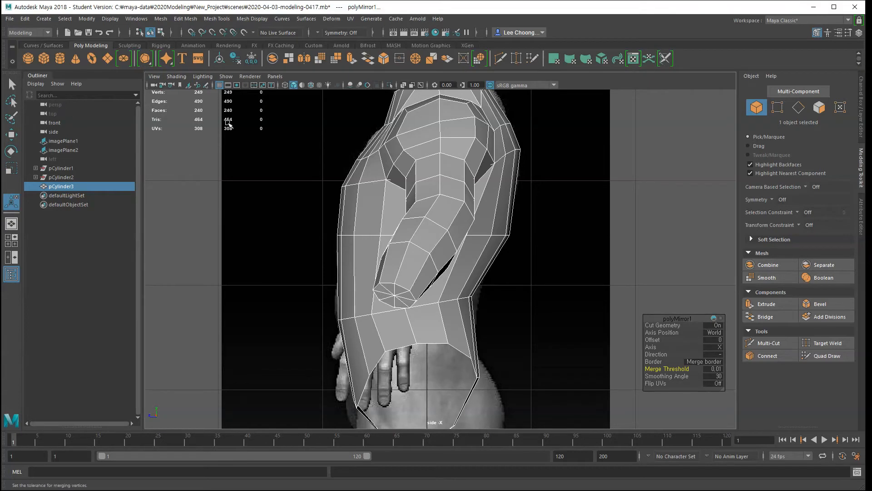
right_click_drag(380, 219, 382, 197)
double_click(366, 235)
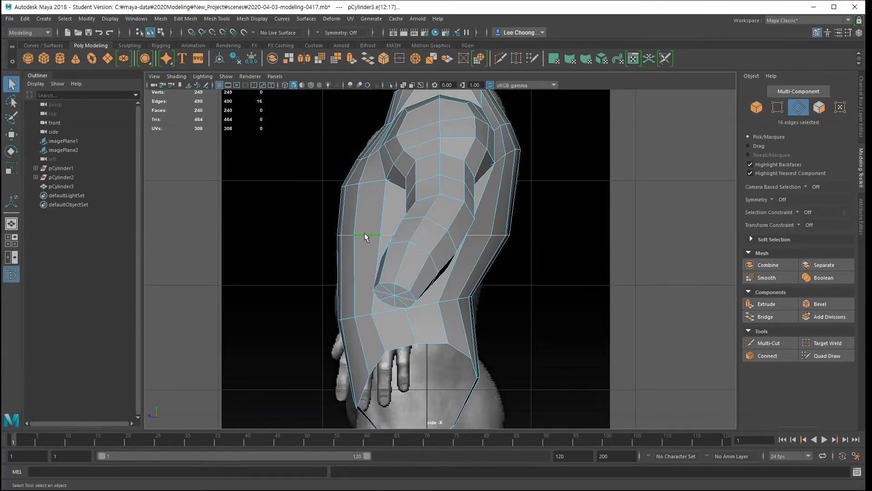
key("e")
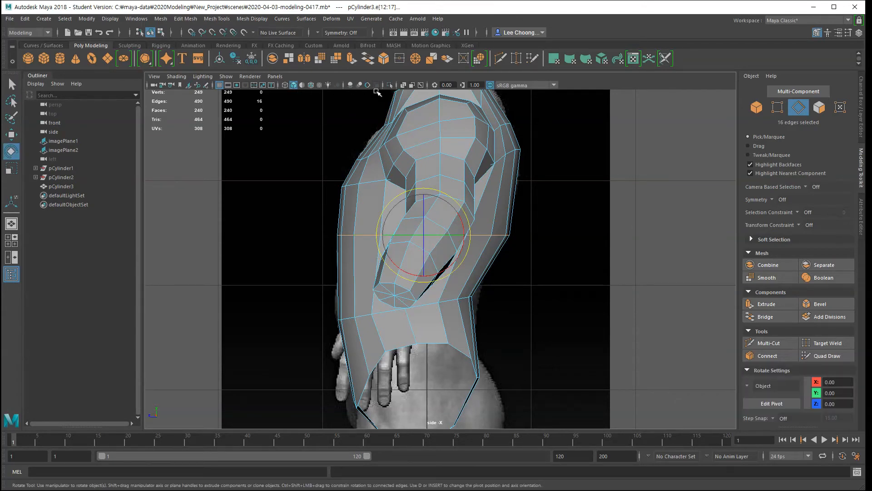
key("alt+x")
scroll(518, 253, "up", 4)
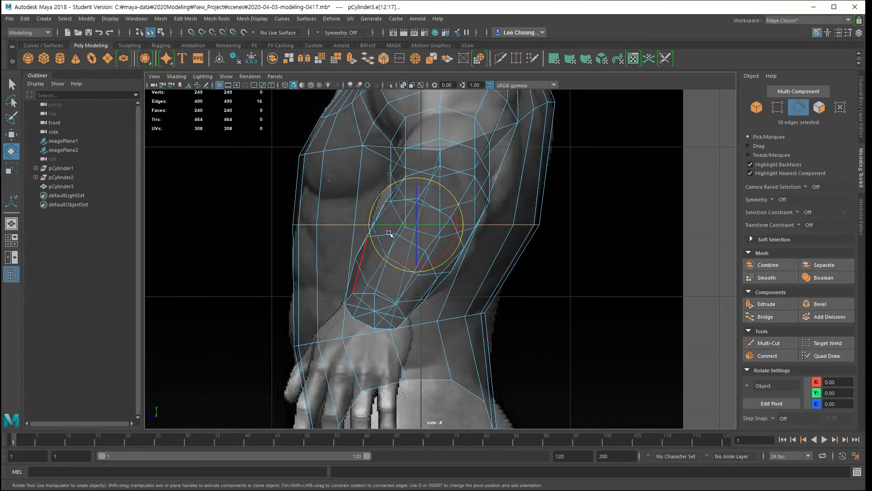
mouse_move(370, 212)
left_mouse_down()
mouse_move(371, 219)
mouse_move(386, 197)
mouse_move(385, 208)
left_mouse_up()
- Position the tilted mid-torso edge loop and scale it slightly to fit the side reference silhouette
key("w")
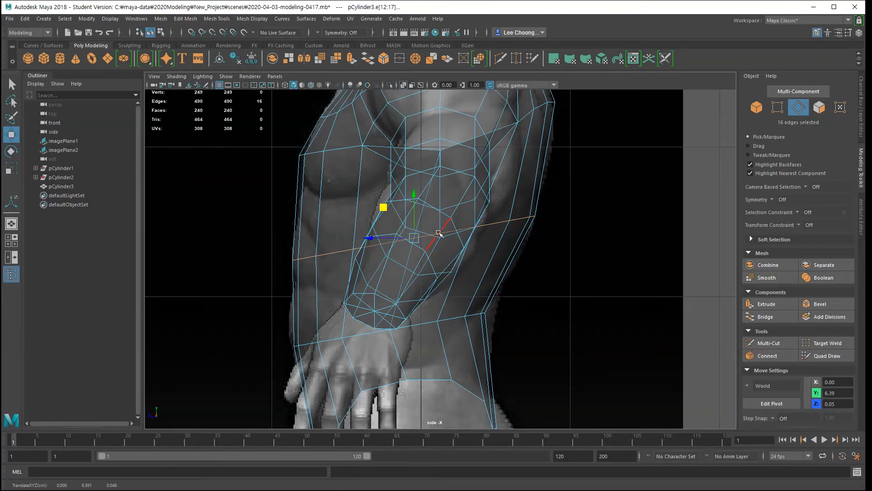
key("r")
left_click_drag(415, 239, 417, 240)
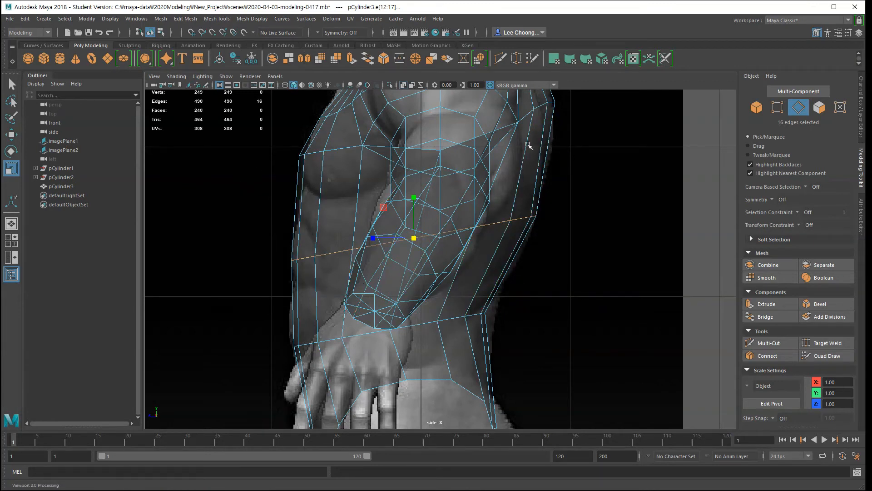
scroll(620, 213, "down", 3)
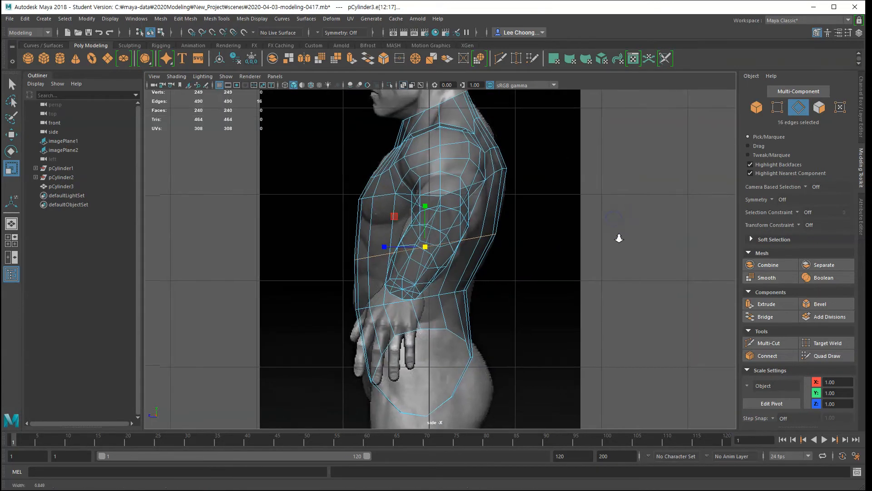
scroll(571, 253, "up", 2)
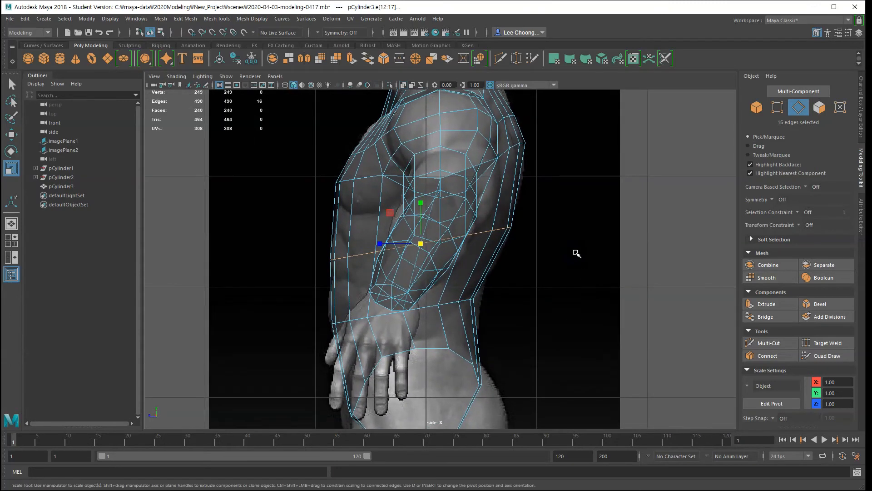
middle_click_drag(577, 253, 583, 280, "alt")
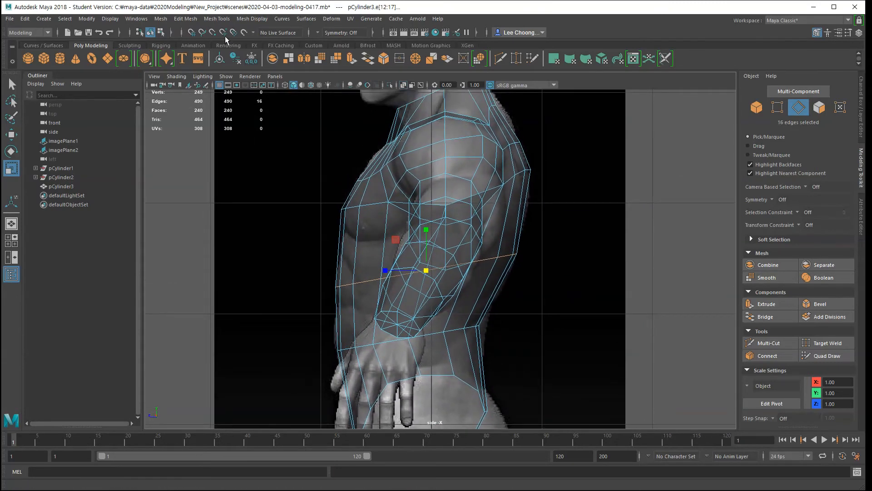
left_click(190, 20)
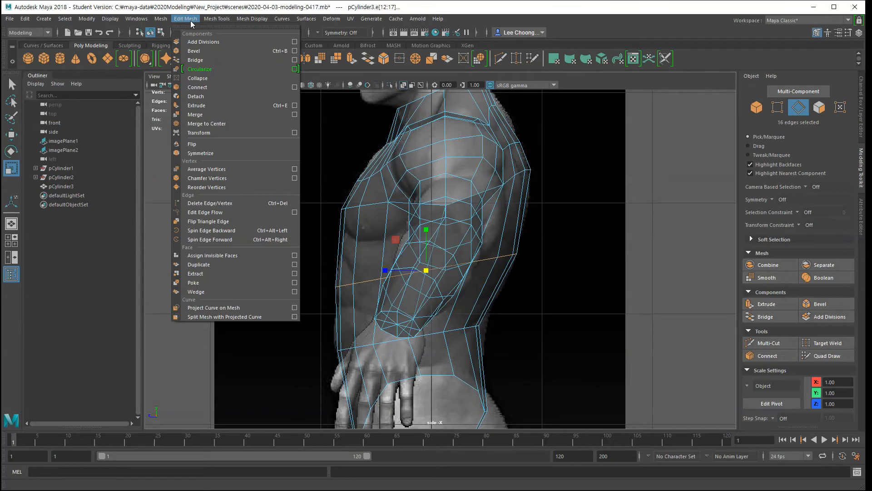
mouse_move(233, 20)
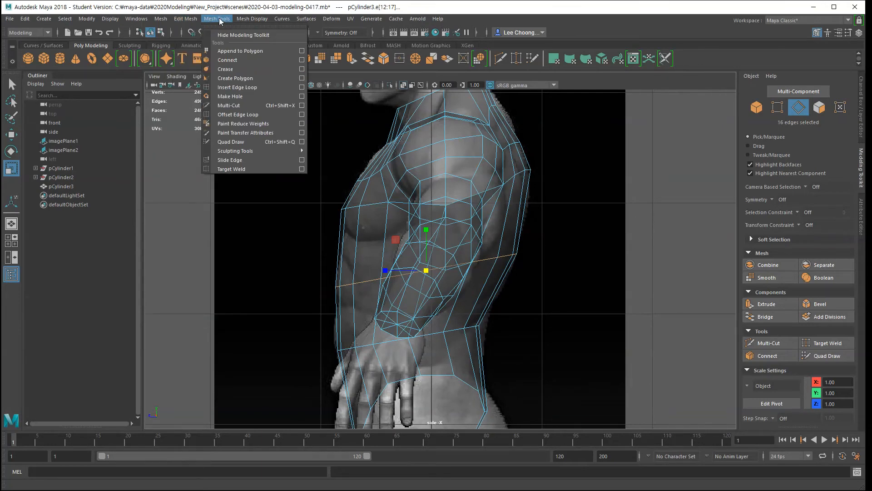
mouse_move(191, 18)
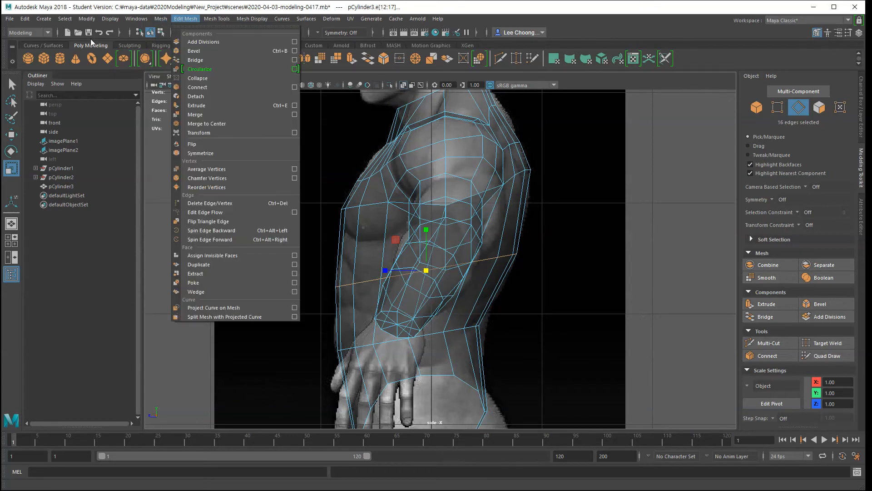
key("Escape")
- Insert an edge loop around the torso just below the chest, with Insert with edge flow enabled
right_click_drag(615, 336, 616, 336, "shift")
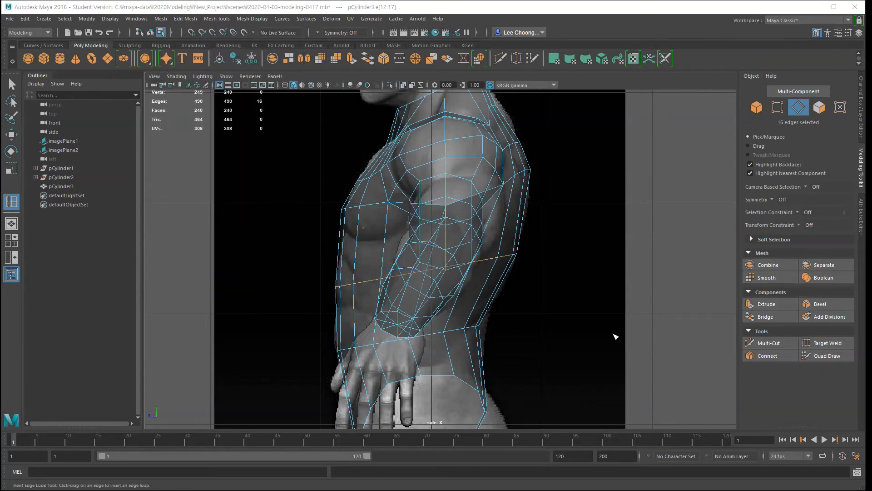
left_click(216, 17)
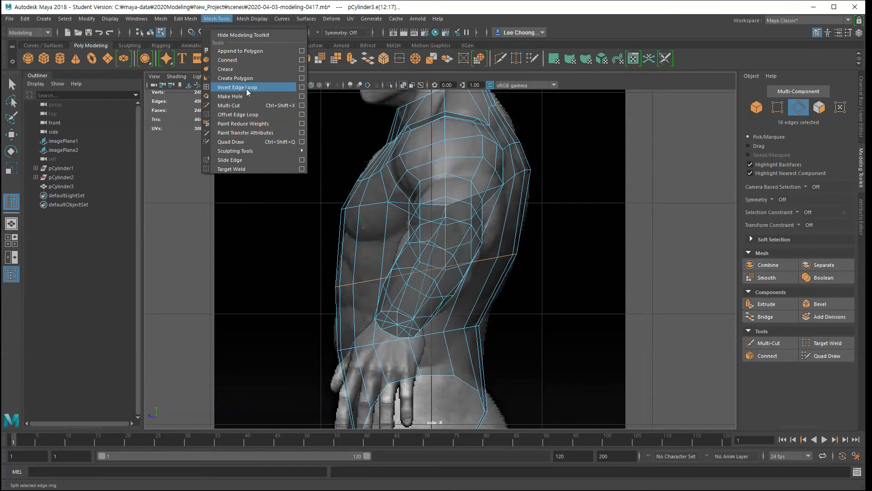
left_click(301, 87)
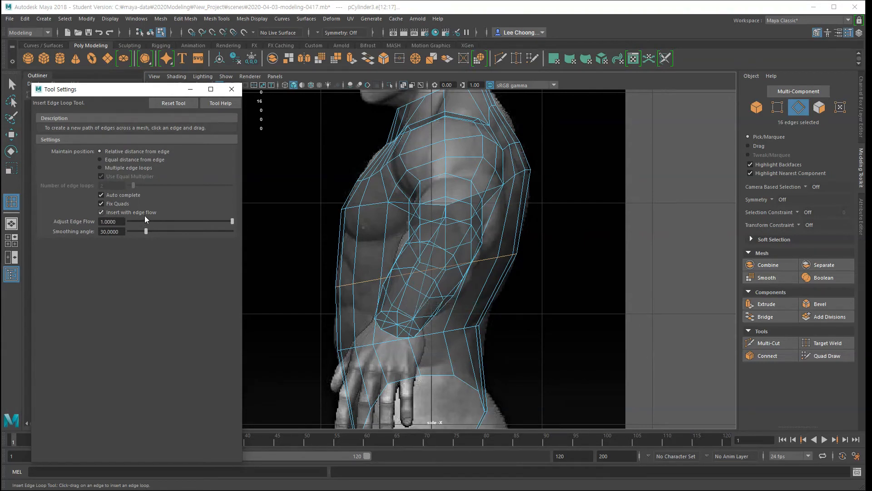
left_click(102, 213)
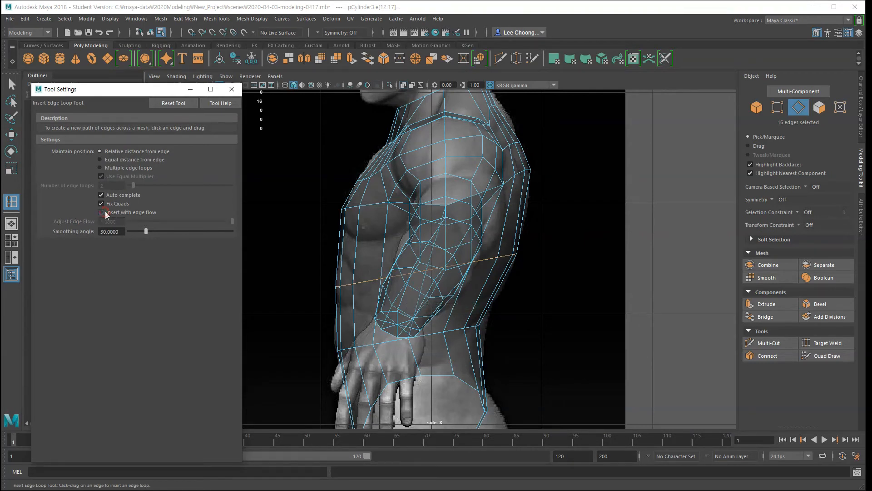
left_click(124, 212)
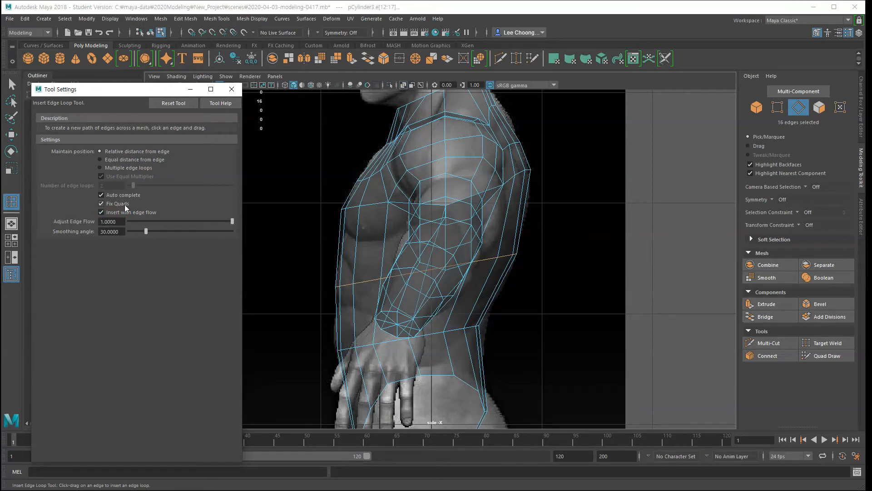
left_click(359, 249)
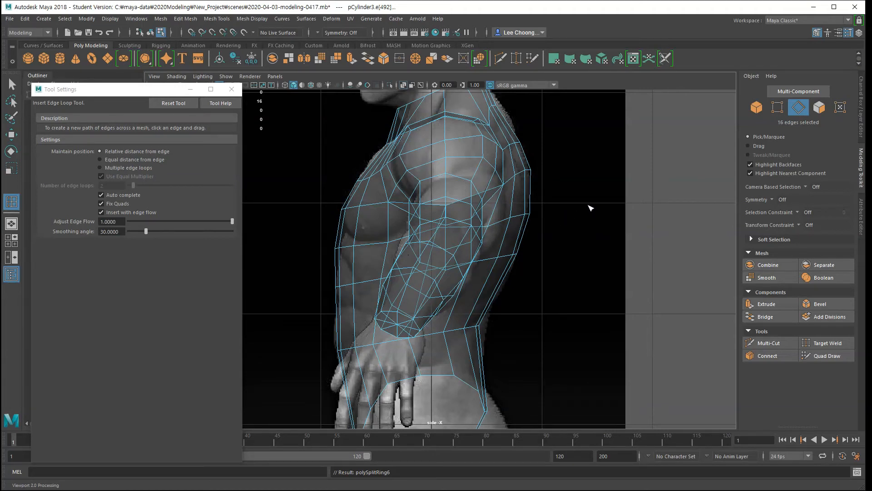
- Try inserting a waist edge loop with edge flow turned off, undo it, and turn Insert with edge flow back on
left_click(102, 212)
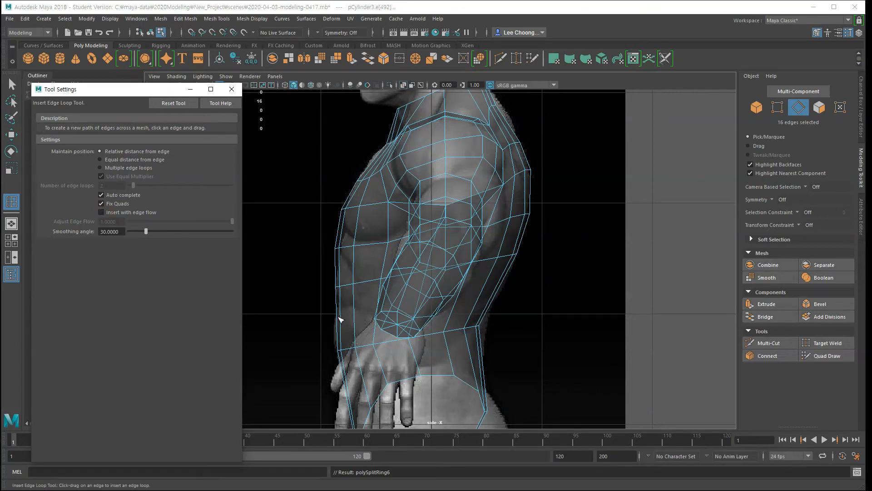
left_click(356, 318)
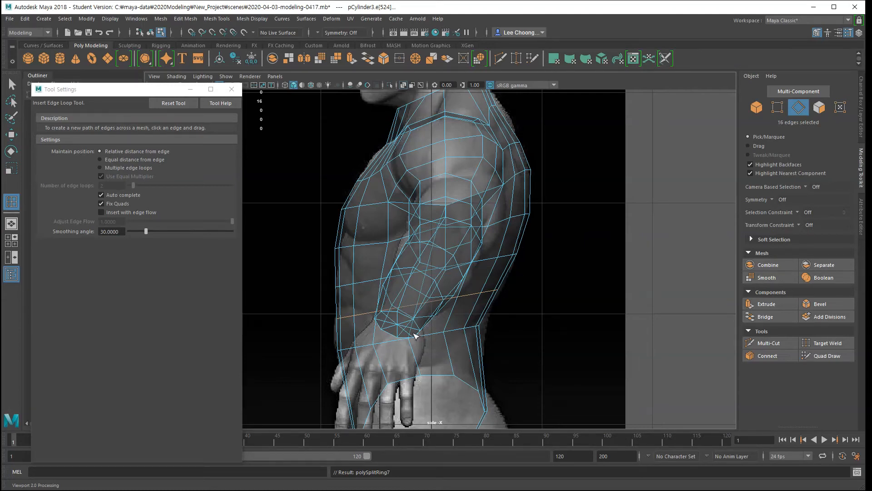
key("ctrl+z")
left_click(101, 212)
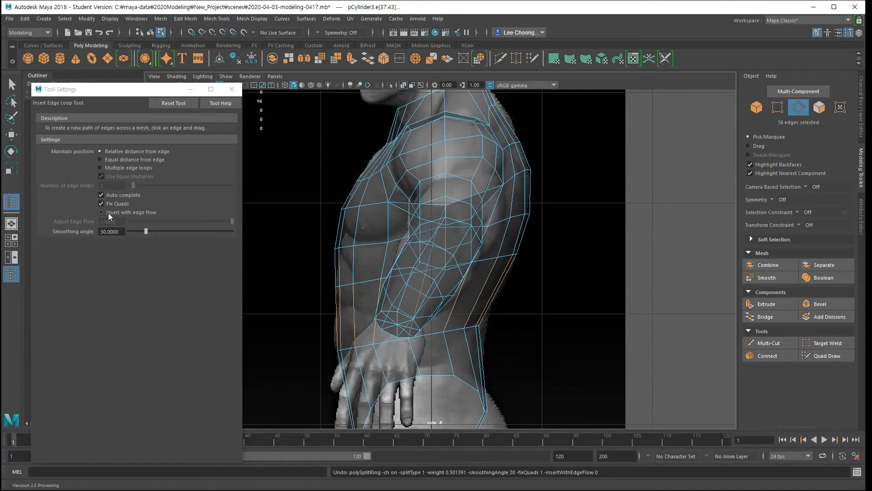
- Insert a waist edge loop with edge flow and check the torso with solid shading in the perspective view
left_click(356, 325)
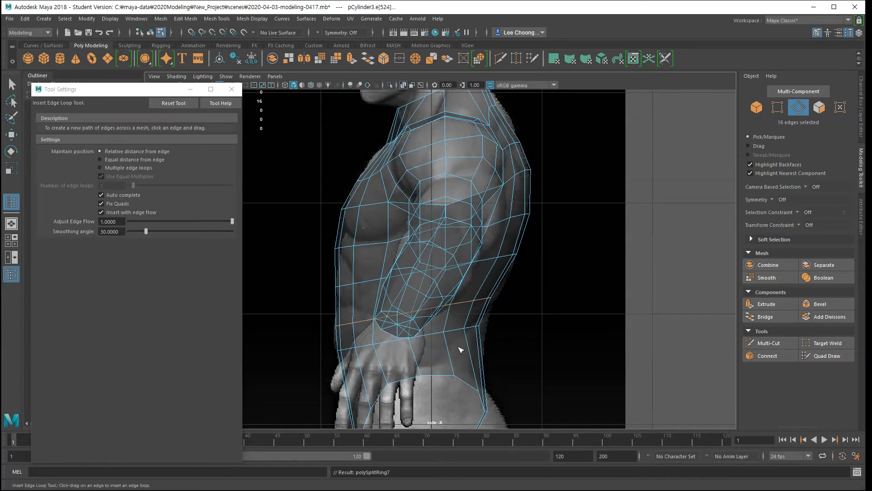
left_click_drag(470, 284, 500, 296, "alt")
key("space")
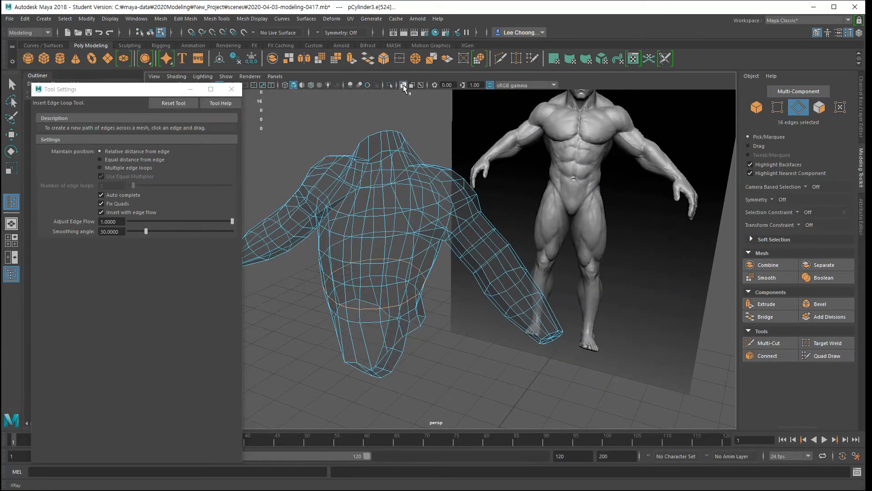
key("5")
mouse_move(582, 312)
left_mouse_down("alt")
mouse_move(608, 292)
mouse_move(697, 292)
mouse_move(530, 288)
mouse_move(502, 259)
mouse_move(619, 289)
mouse_move(578, 296)
mouse_move(615, 312)
left_mouse_up("alt")
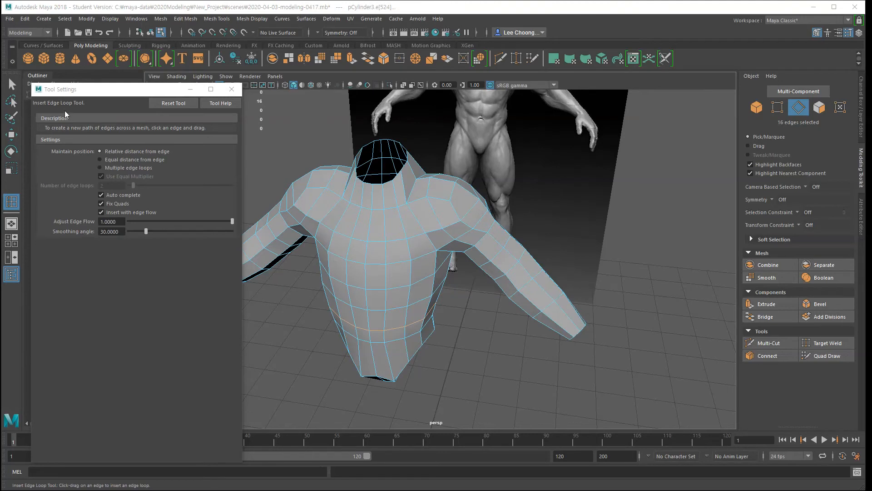
- Turn off Insert with edge flow, close the tool settings, and show the body in X-ray in the side view
left_click(101, 213)
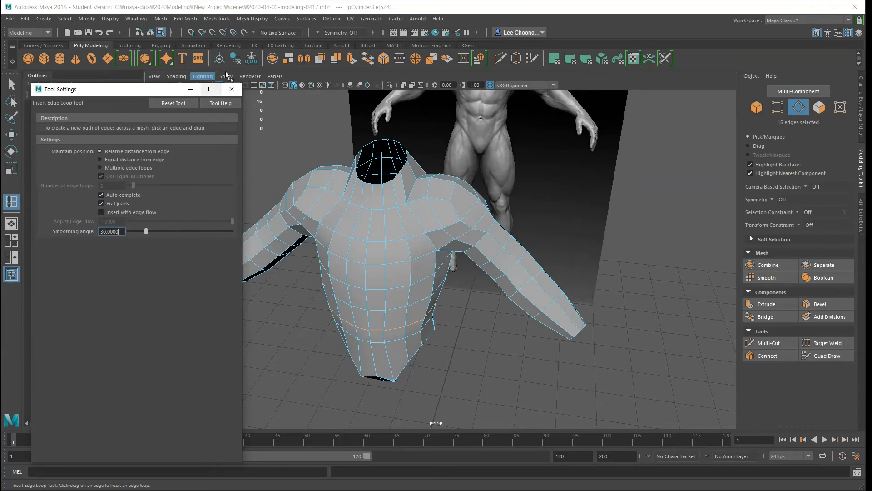
left_click(232, 89)
left_click_drag(449, 235, 431, 277, "alt")
key("space")
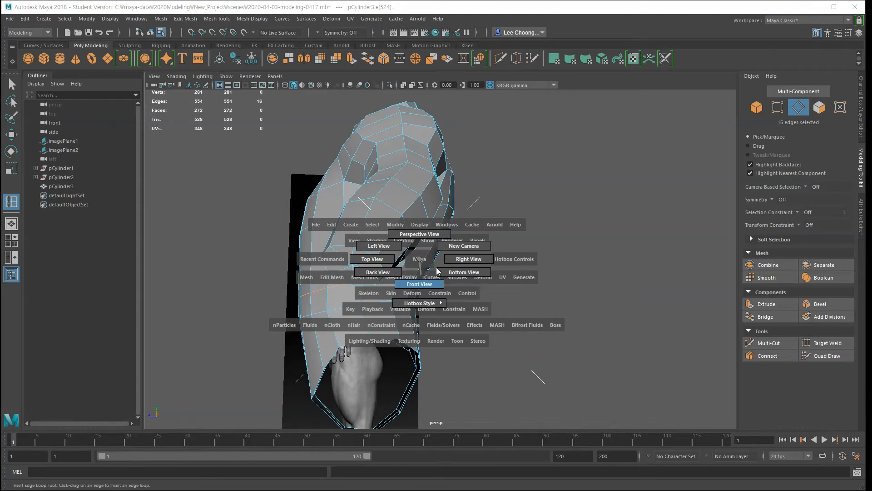
left_click_drag(437, 272, 469, 259)
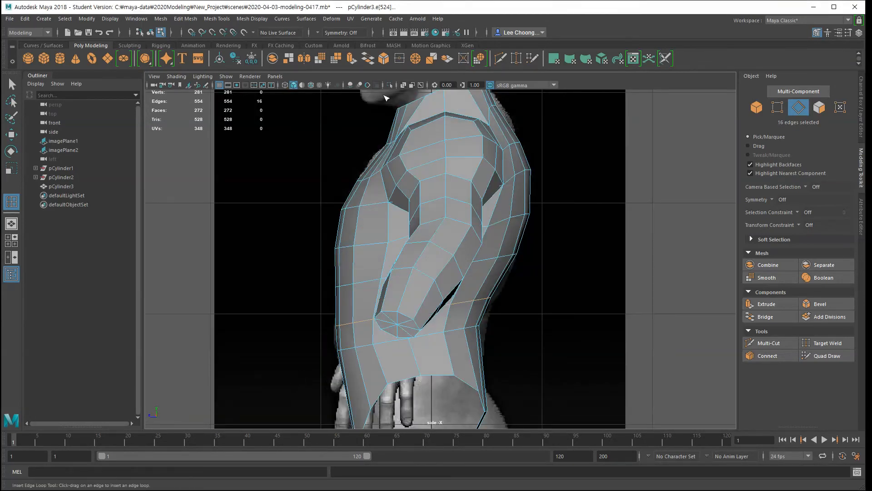
left_click(404, 85)
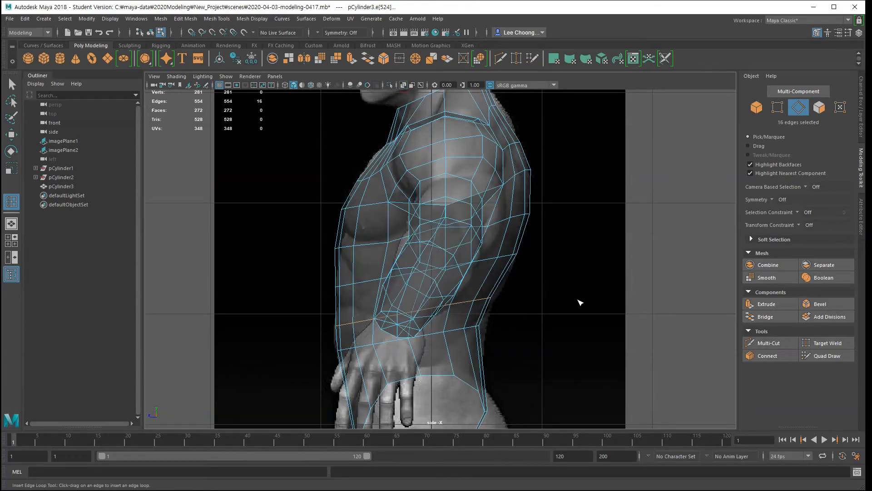
- Try inserting a vertical edge loop along the front of the torso, undo it, and clear the selection with the Move tool active
scroll(527, 281, "up", 3)
middle_click_drag(563, 341, 589, 307, "alt")
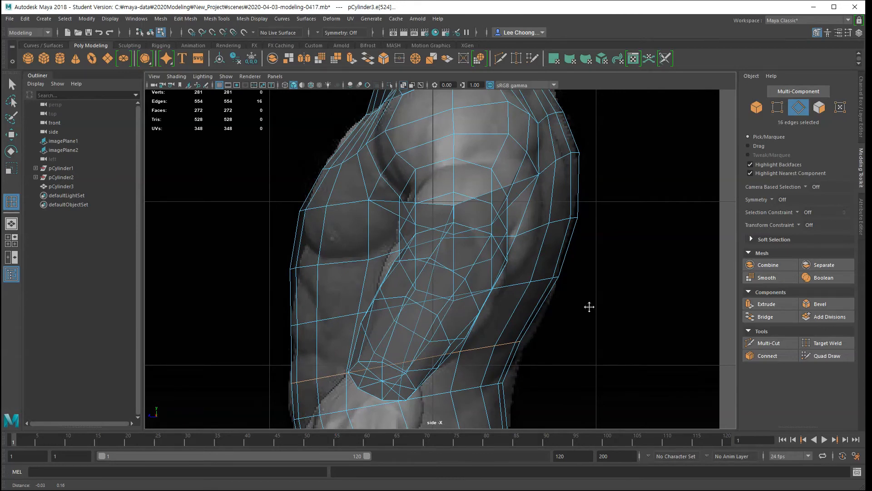
middle_click_drag(590, 307, 589, 300, "alt")
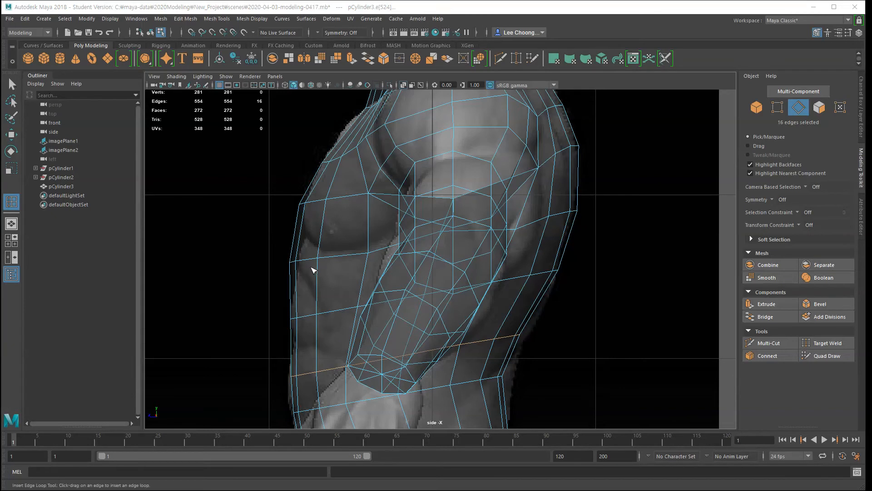
left_click(311, 261)
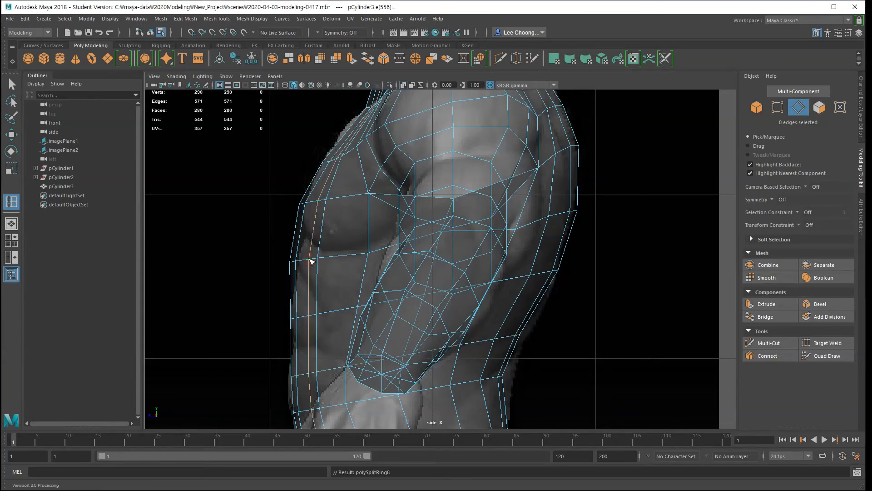
key("ctrl+z")
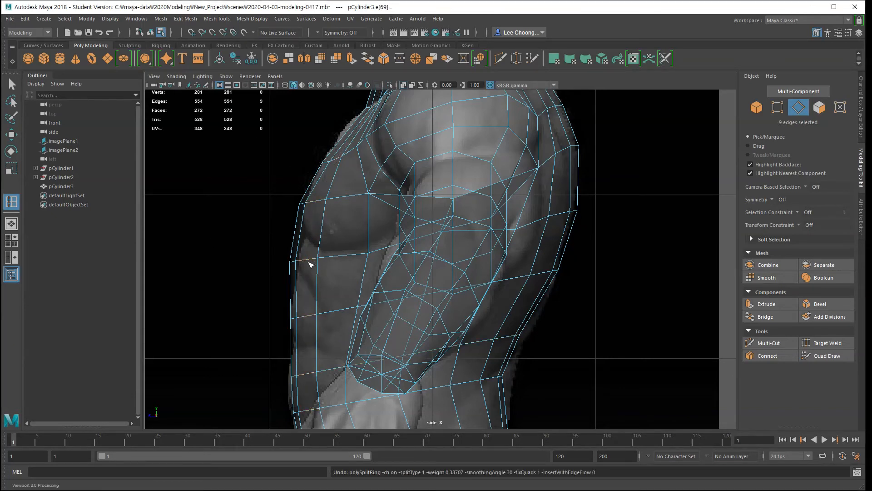
key("w")
left_click(259, 239)
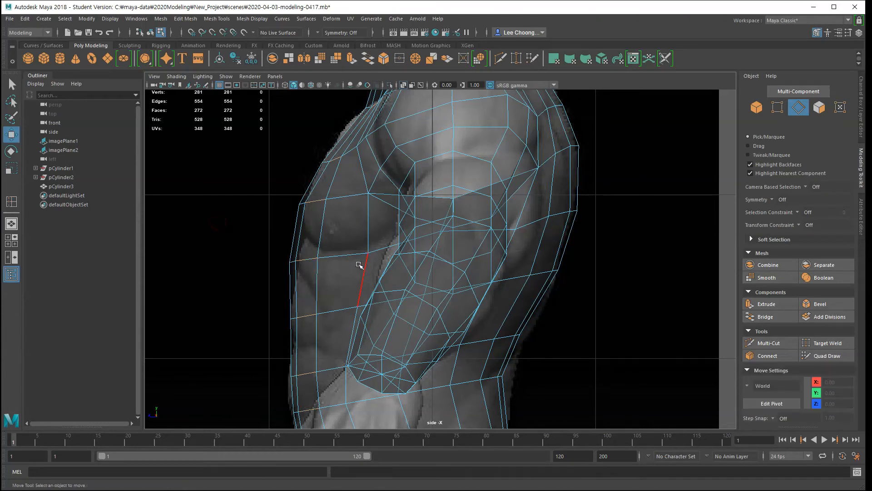
double_click(330, 257)
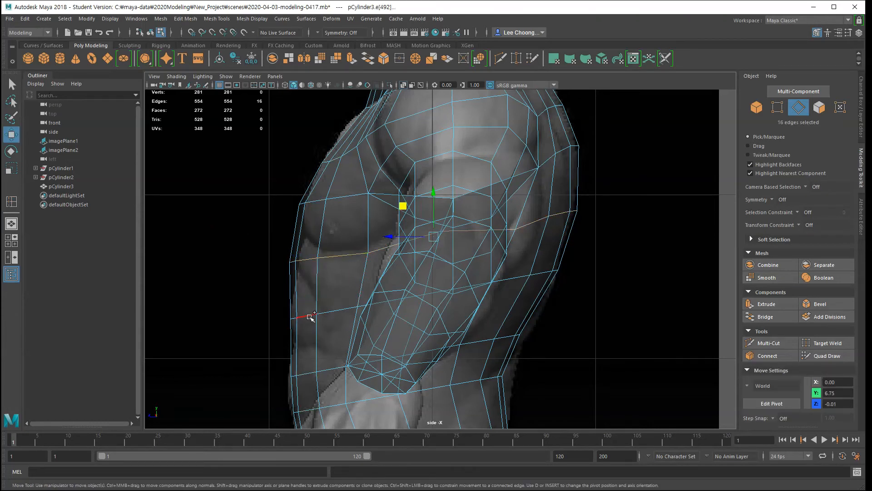
double_click(311, 318, "shift")
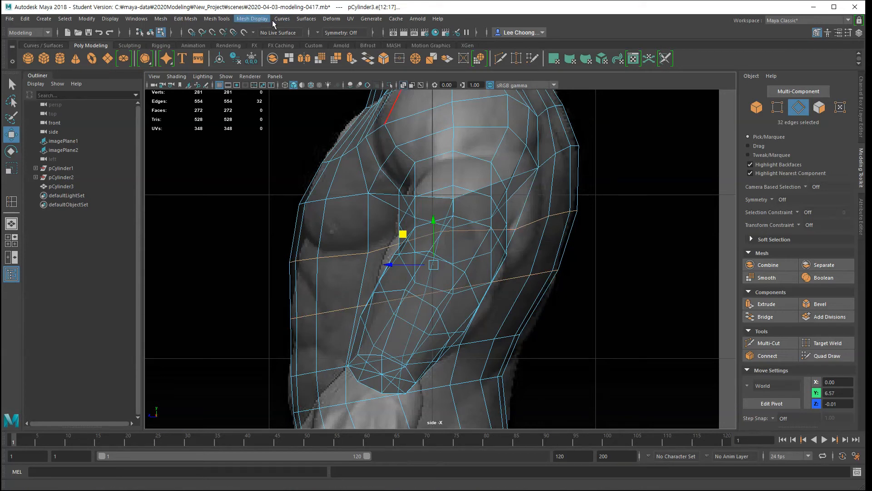
left_click(218, 19)
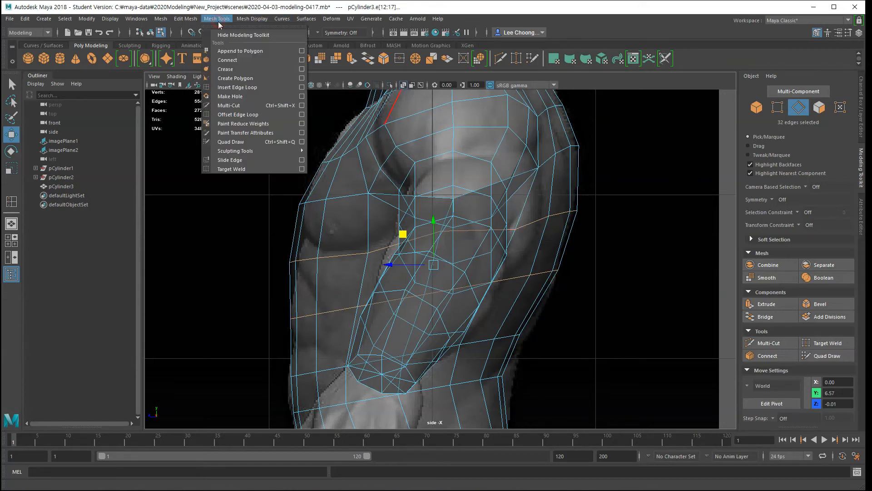
left_click(252, 161)
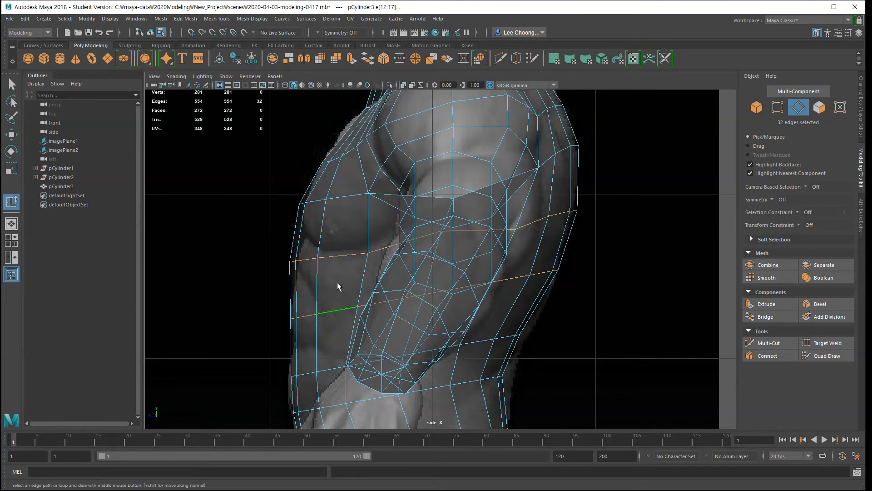
key("w")
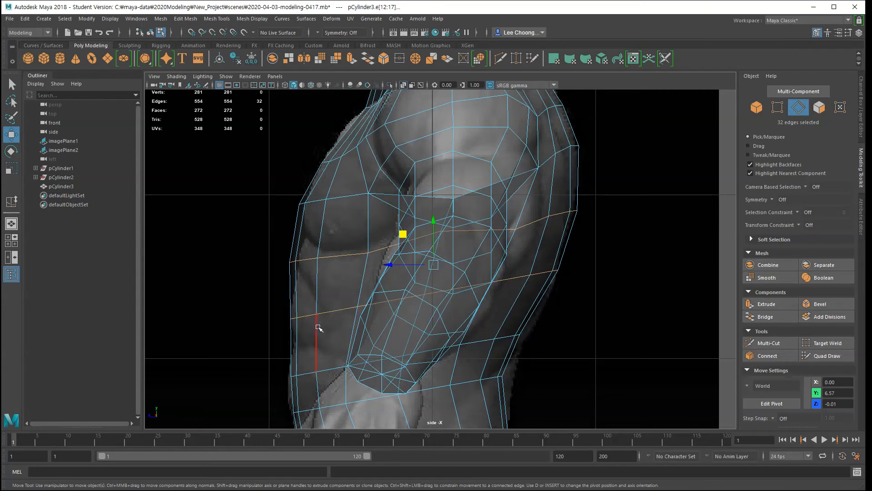
left_click(332, 321)
left_click(269, 292)
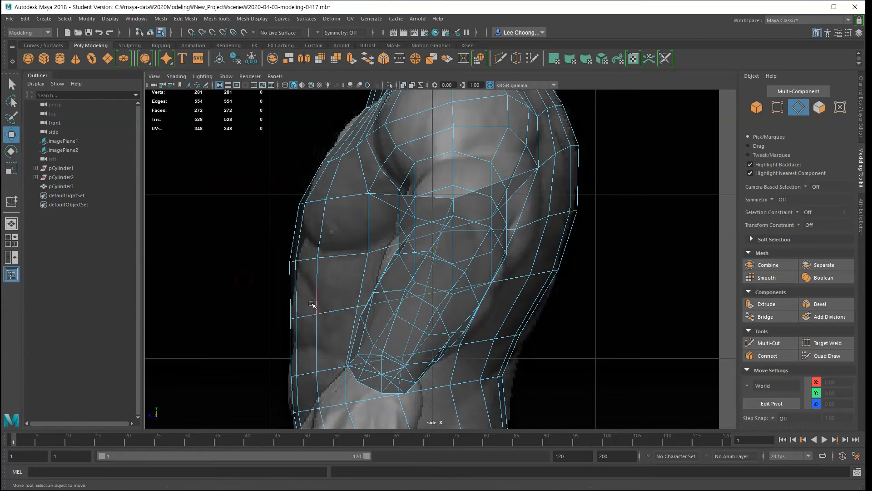
- Slide the two edge loops below the chest down the torso with the Slide Edge tool and check them with solid shading in perspective
double_click(327, 313)
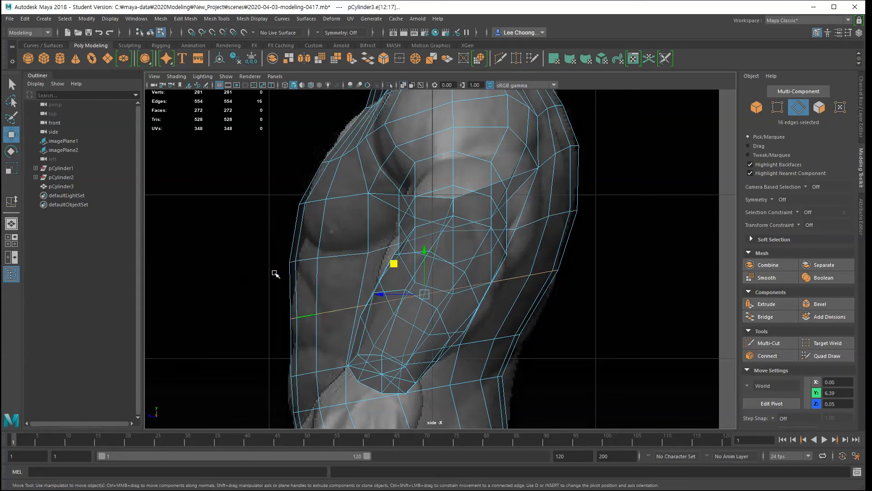
left_click(217, 19)
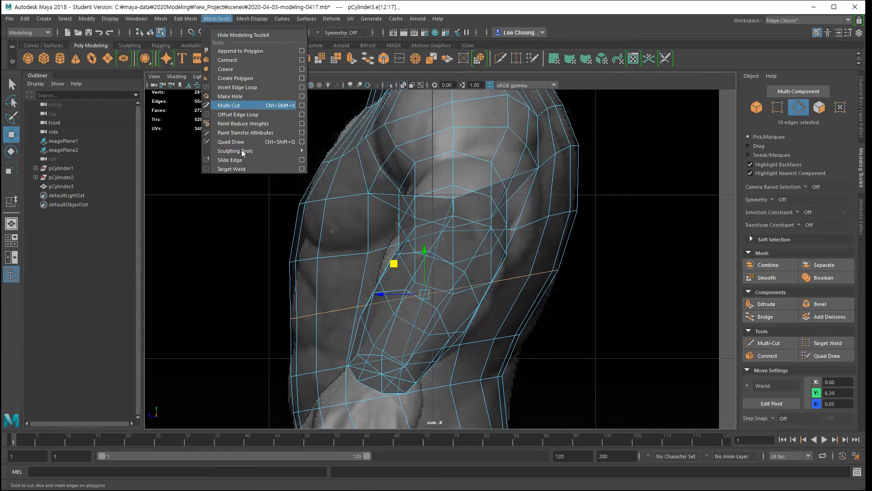
left_click(244, 160)
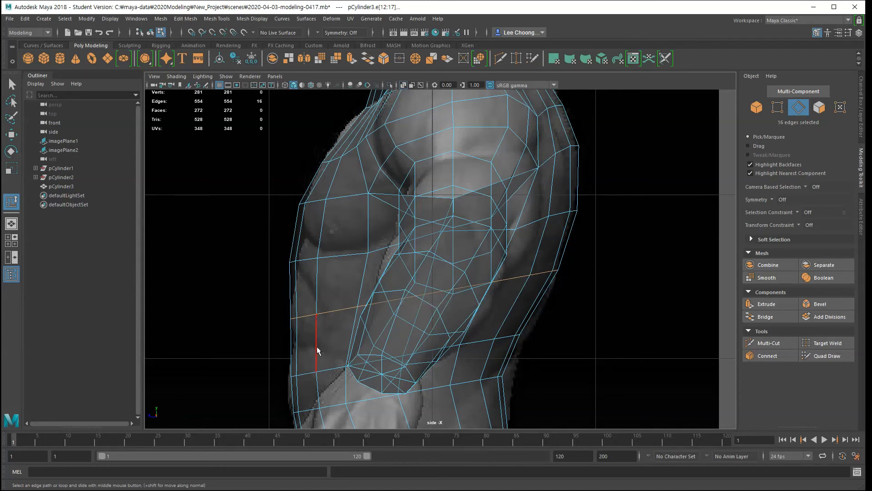
key("space")
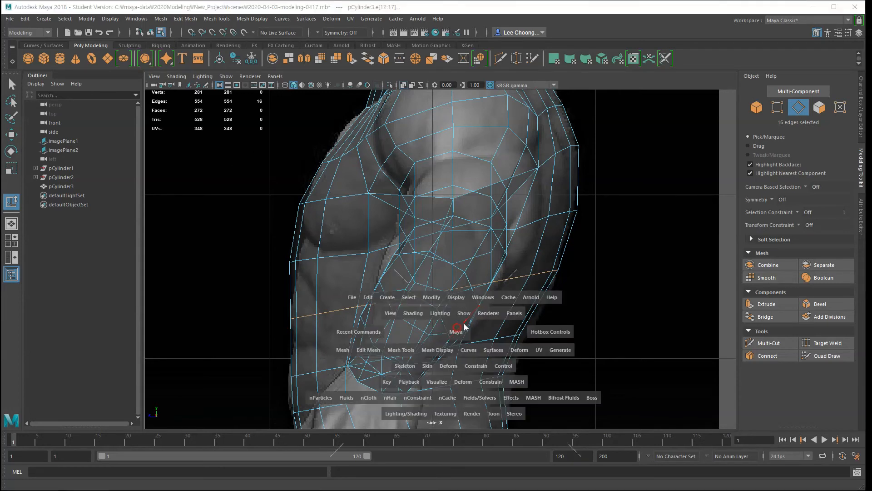
left_click_drag(493, 295, 459, 298)
middle_click_drag(480, 335, 522, 352, "alt")
left_click_drag(523, 352, 497, 372, "alt")
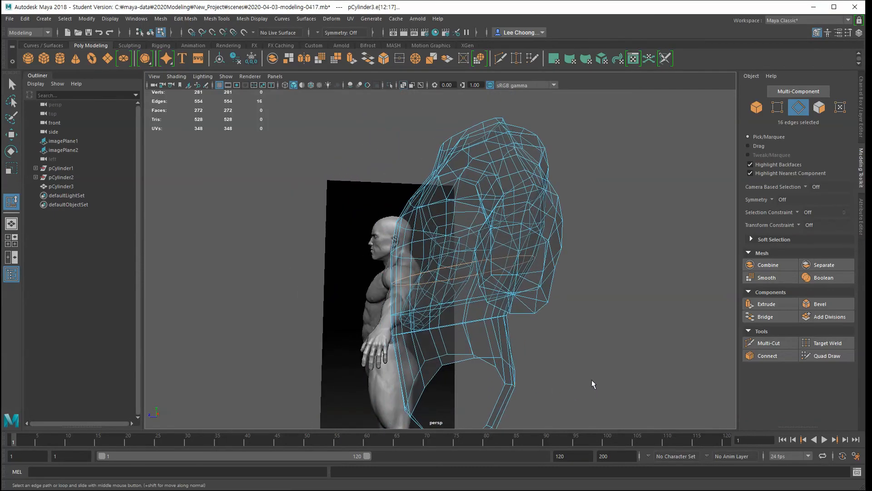
left_click_drag(591, 380, 623, 366, "alt")
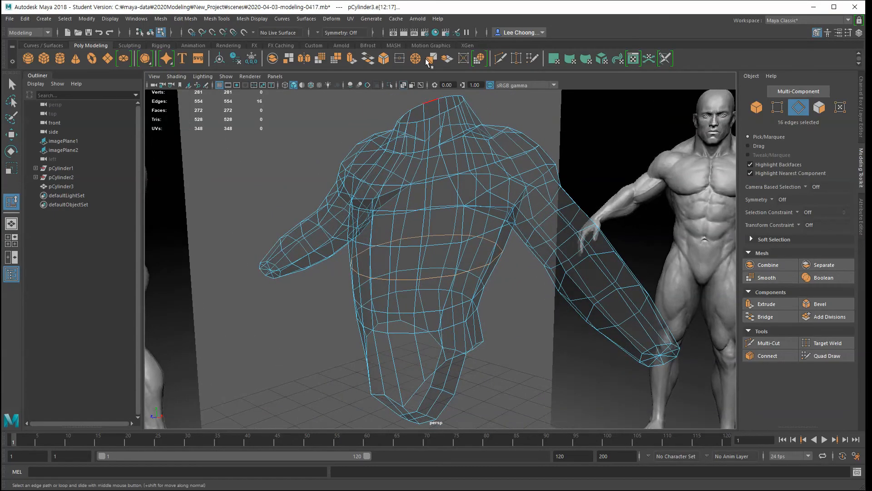
key("5")
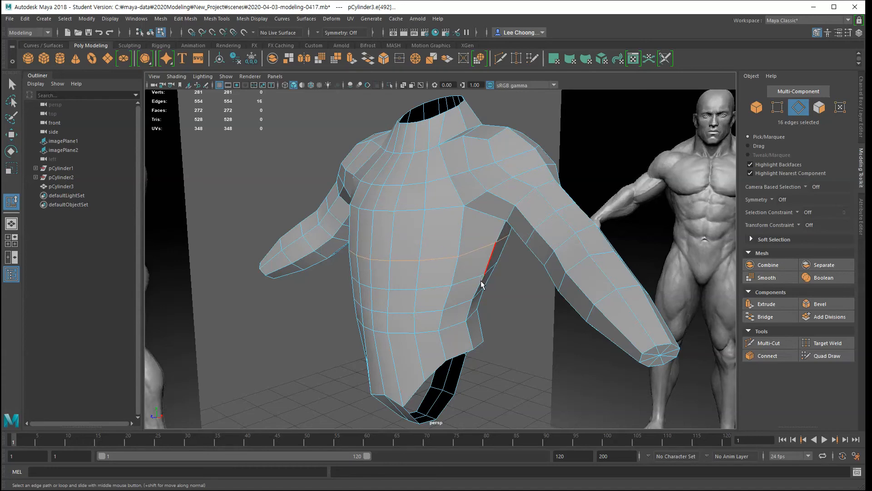
left_click_drag(552, 384, 520, 376, "alt")
- In the side view with X-ray on, lower the three front chest edges to Y 6.68, along the pectoral's lower edge in the reference
key("space")
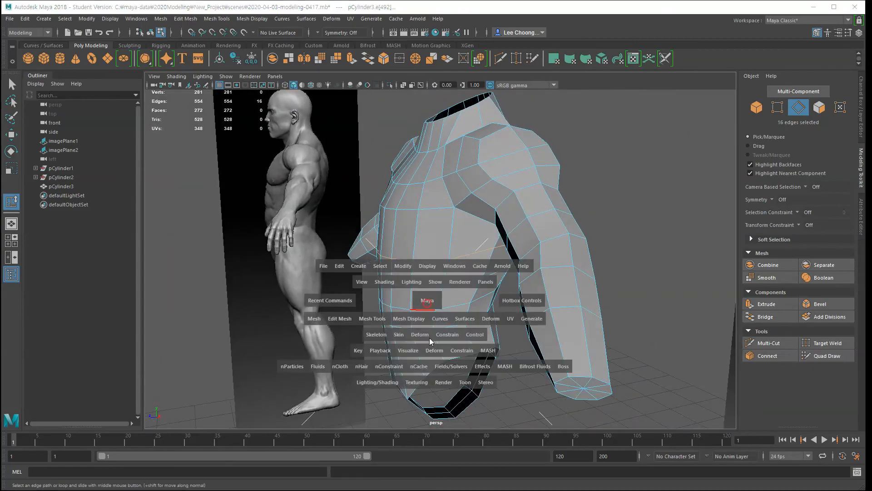
left_click_drag(427, 300, 490, 303)
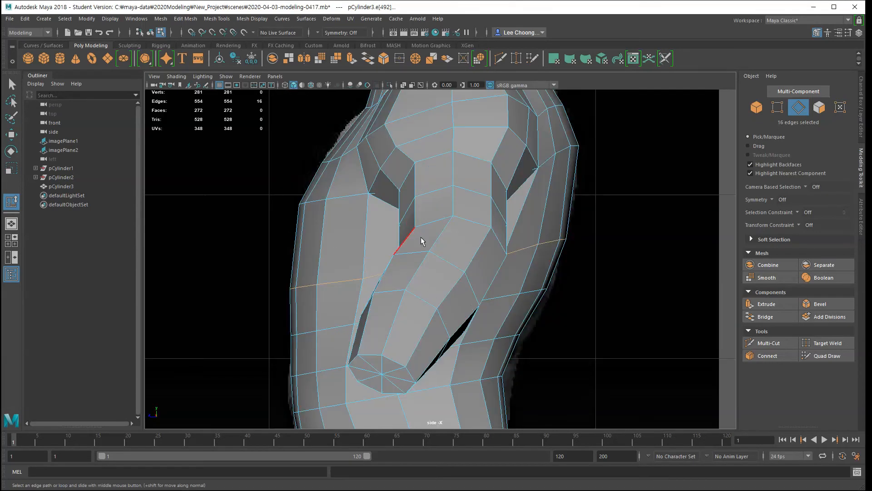
left_click(404, 85)
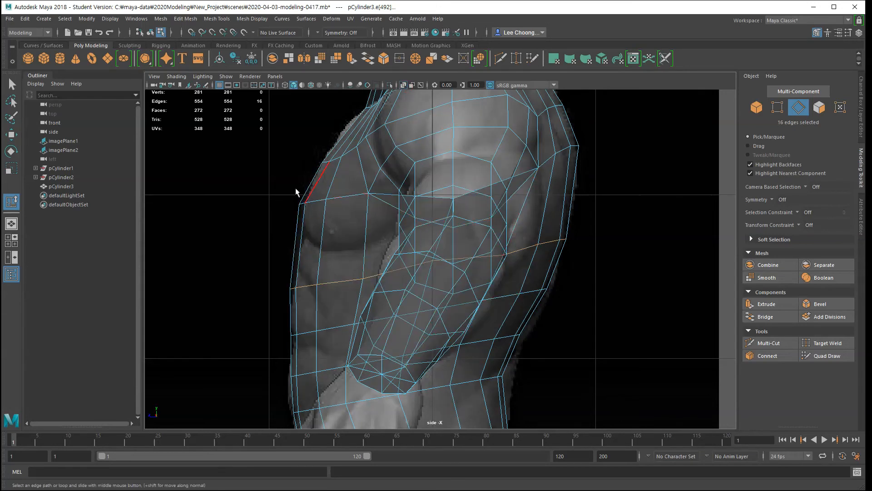
left_click(339, 197)
left_click(318, 200, "shift")
left_click(302, 204, "shift")
key("w")
left_click_drag(335, 170, 342, 221)
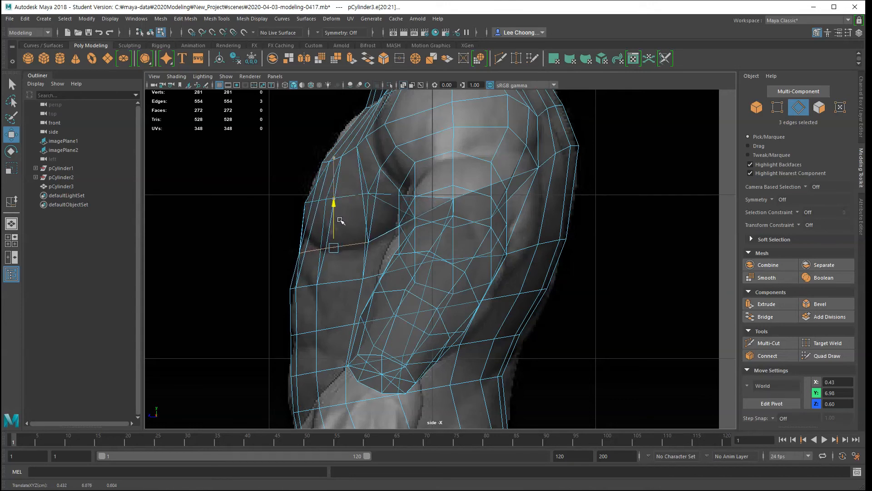
left_click_drag(341, 221, 342, 221)
- In the solid-shaded perspective view, move the outer chest vertex near the armpit back to Z 0.16 and up to Y 6.77
left_click_drag(606, 286, 619, 291, "alt")
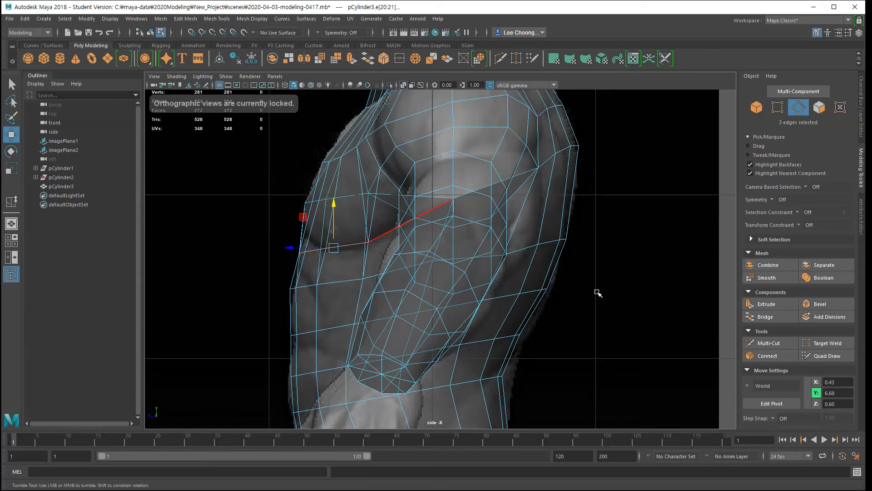
mouse_move(579, 298)
middle_mouse_down("alt")
mouse_move(593, 299)
mouse_move(585, 295)
middle_mouse_up("alt")
key("space")
left_click_drag(537, 296, 540, 271)
left_click_drag(574, 299, 418, 191, "alt")
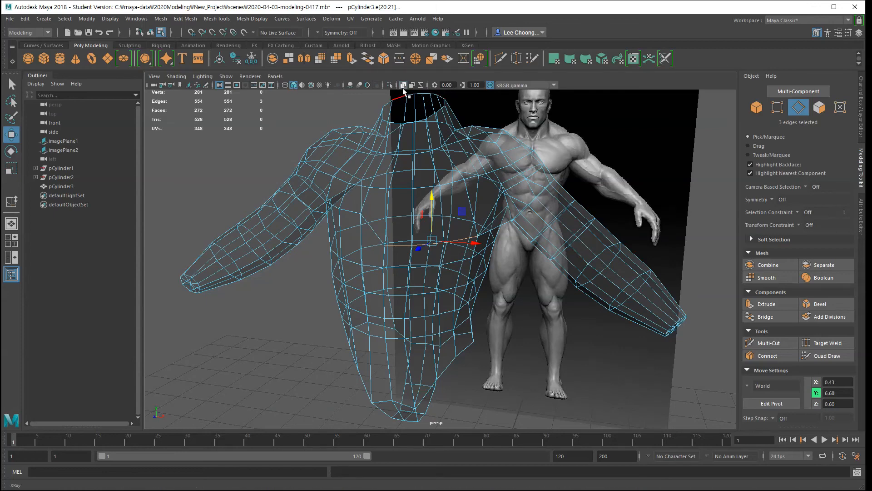
key("5")
left_click_drag(571, 316, 436, 218, "alt")
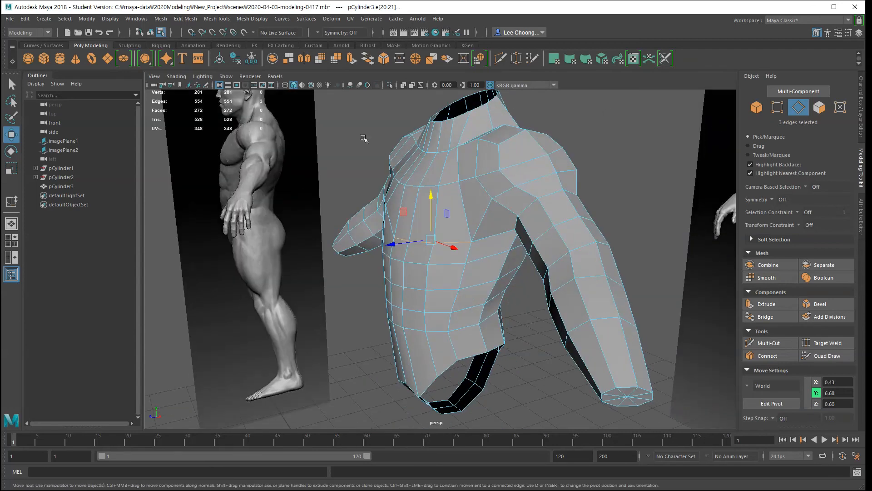
mouse_move(481, 242)
right_mouse_down()
mouse_move(529, 228)
mouse_move(478, 216)
mouse_move(484, 252)
right_mouse_up()
left_click(472, 242)
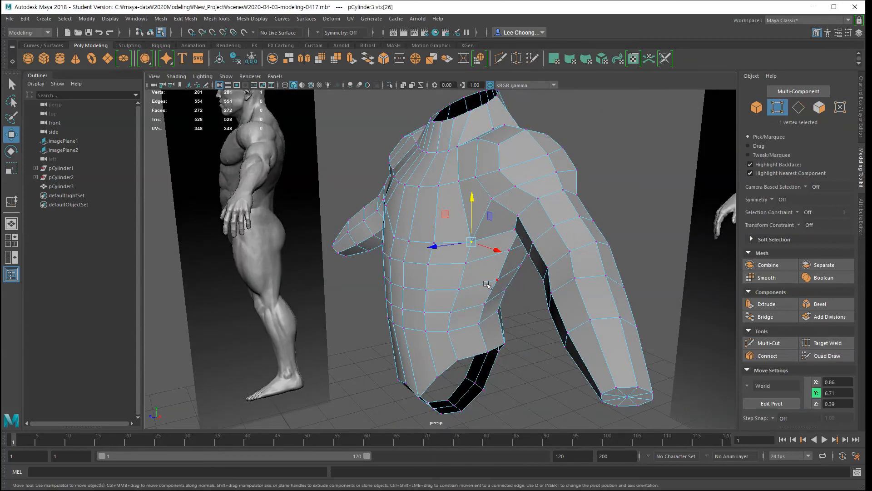
left_click_drag(432, 246, 451, 244)
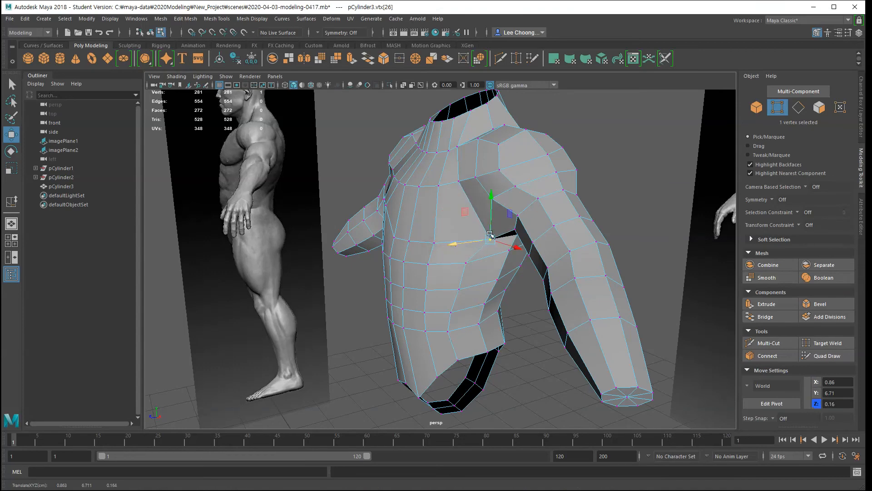
left_click_drag(491, 196, 494, 191)
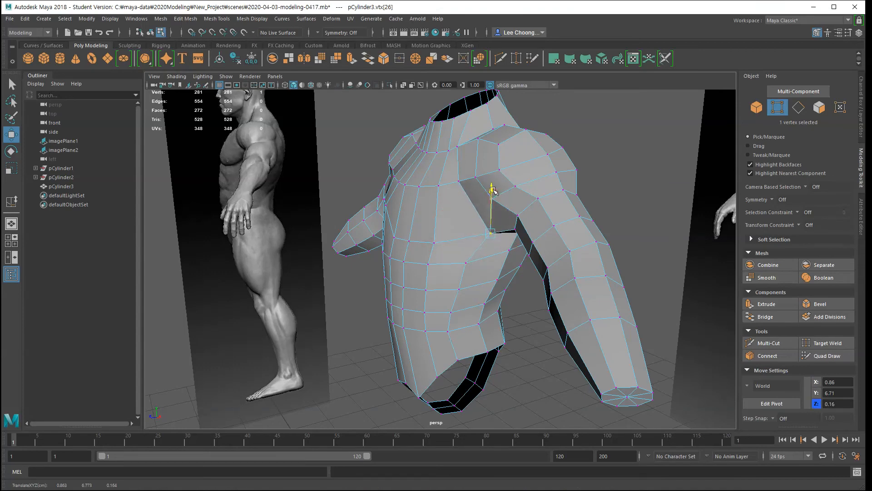
- In the front view, delete all faces of the character's right half of the body up to the centre line
left_click_drag(557, 384, 581, 386, "alt")
middle_click_drag(555, 390, 601, 366, "alt")
key("space")
left_click_drag(587, 334, 590, 403)
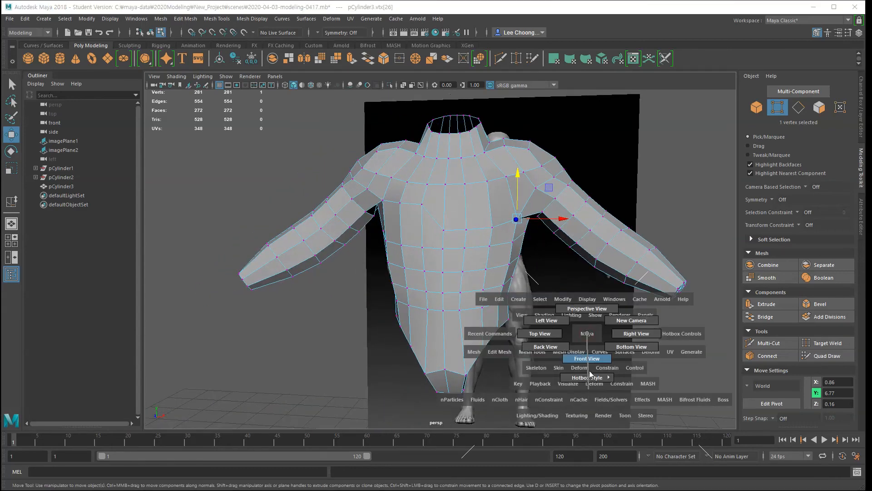
left_click_drag(589, 358, 587, 356)
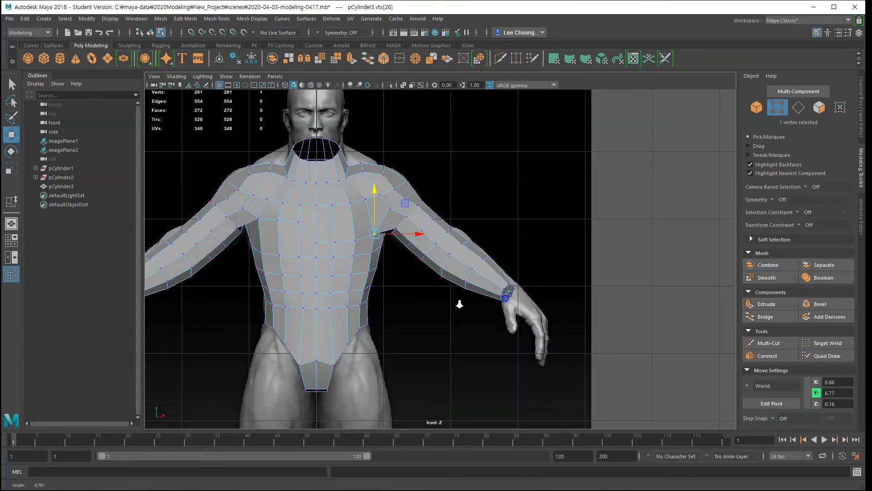
middle_click_drag(536, 289, 604, 277, "alt")
left_click(271, 148)
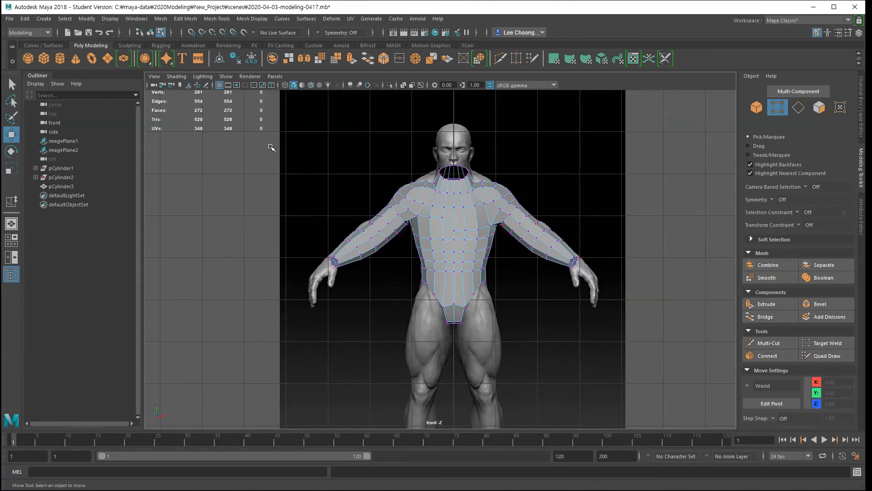
mouse_move(348, 157)
right_mouse_down()
mouse_move(383, 152)
mouse_move(345, 181)
mouse_move(342, 163)
right_mouse_up()
left_click_drag(284, 108, 452, 407)
key("Delete")
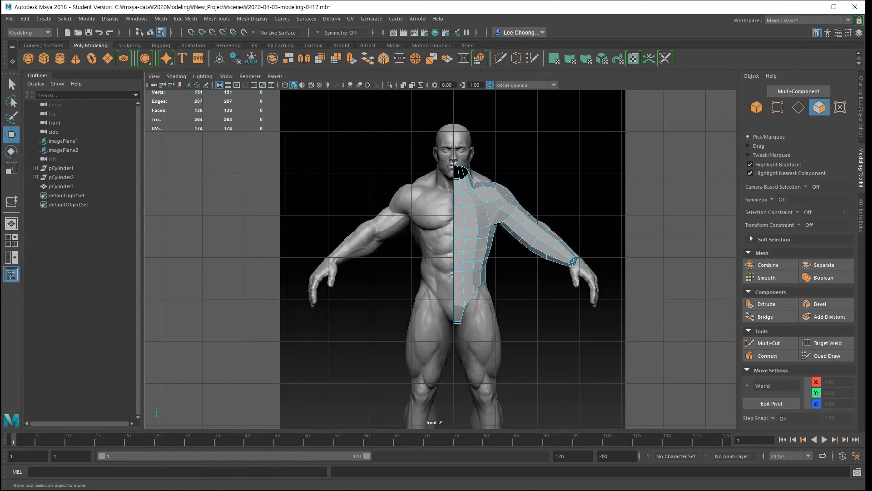
- Check the remaining half body from the front and in perspective, then show it in X-ray in the side view
scroll(662, 359, "up", 6)
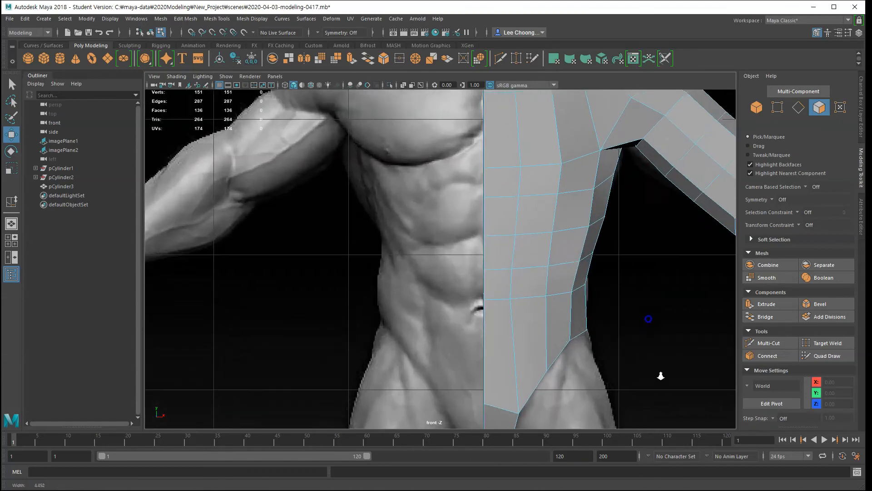
scroll(682, 345, "down", 2)
scroll(627, 364, "up", 2)
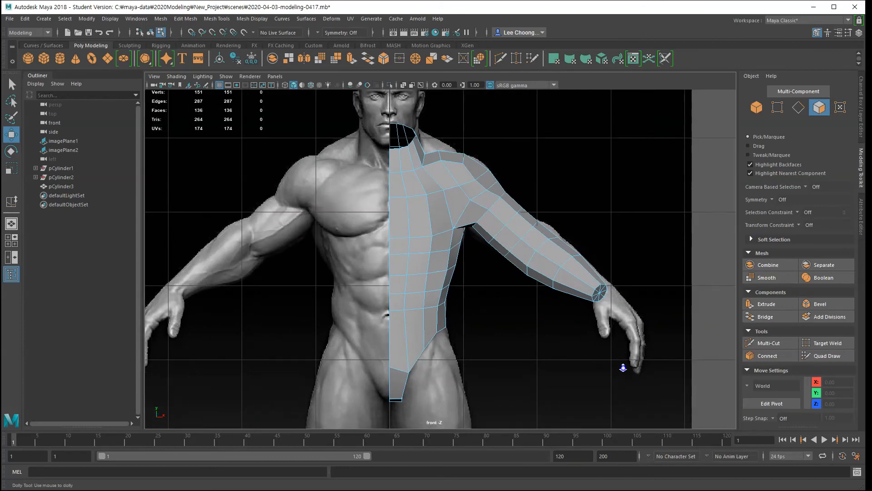
scroll(623, 361, "up", 1)
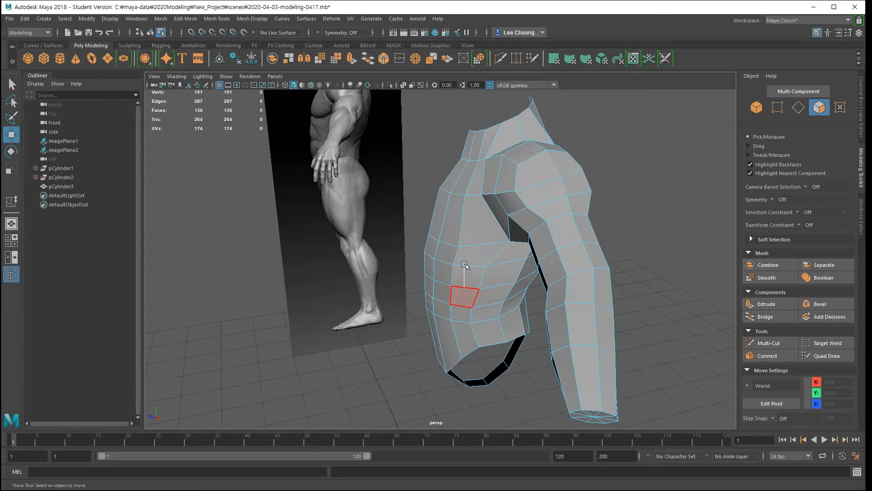
left_click_drag(464, 265, 517, 285)
key("space")
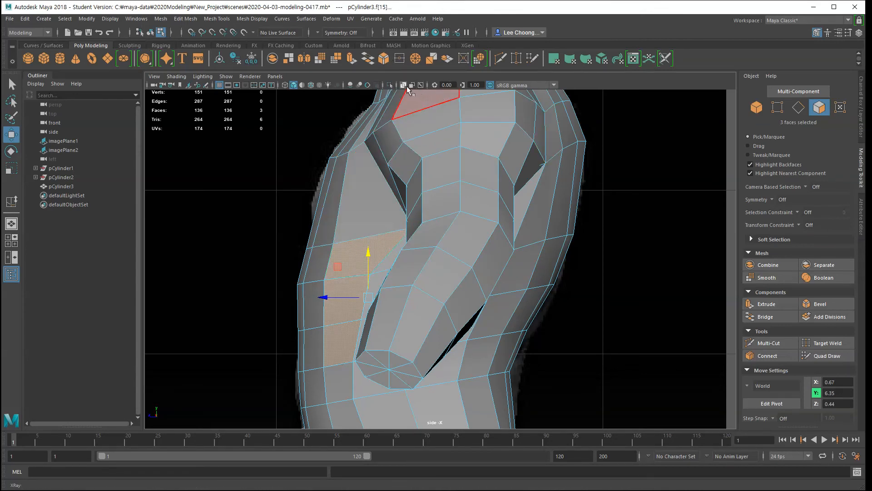
key("alt+x")
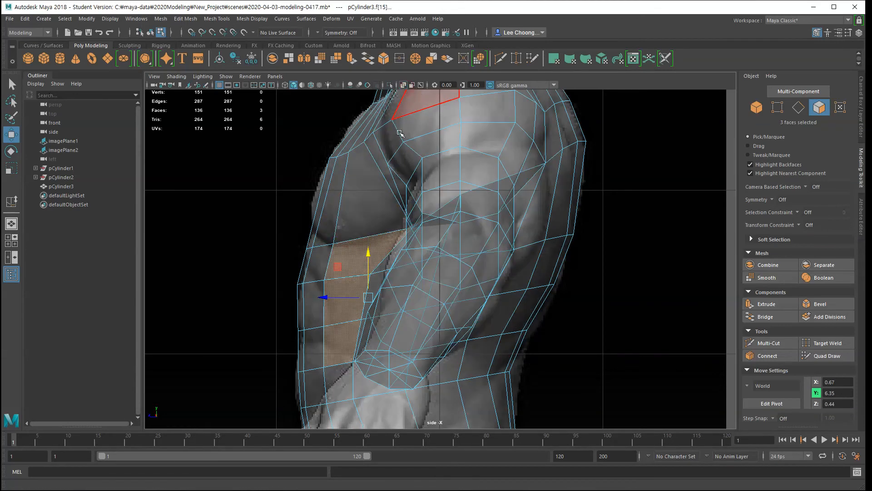
- Select the three front vertices along the pectoral's lower edge and move them back to Z 0.71 to fit the reference profile
right_click_drag(293, 241, 298, 225)
left_click(286, 232)
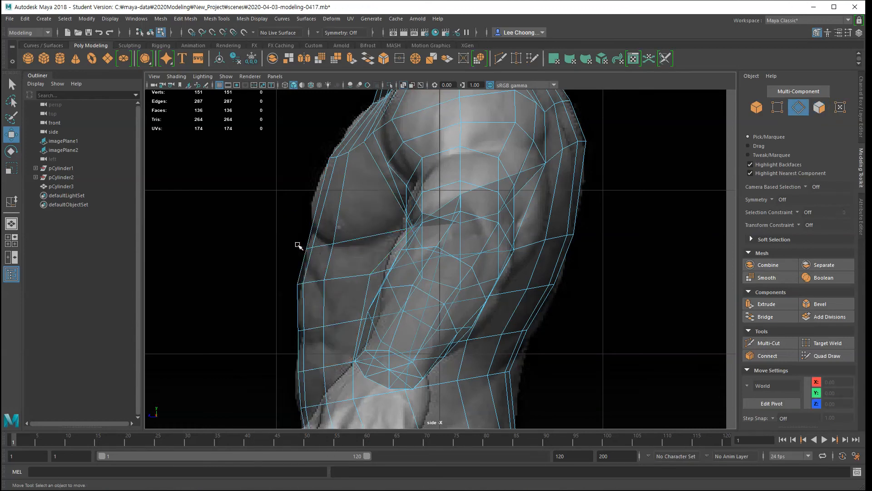
double_click(311, 234)
right_click_drag(300, 241, 273, 240)
left_click_drag(272, 238, 340, 254)
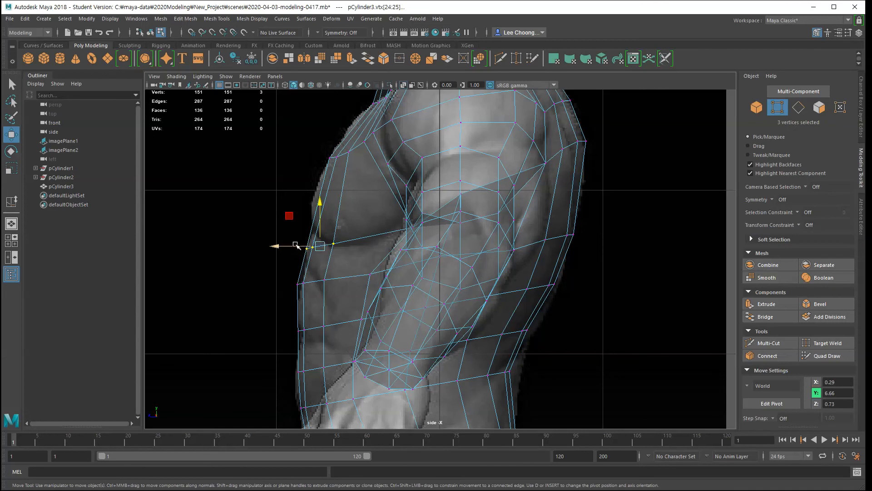
mouse_move(288, 245)
left_mouse_down()
mouse_move(297, 246)
mouse_move(288, 244)
left_mouse_up()
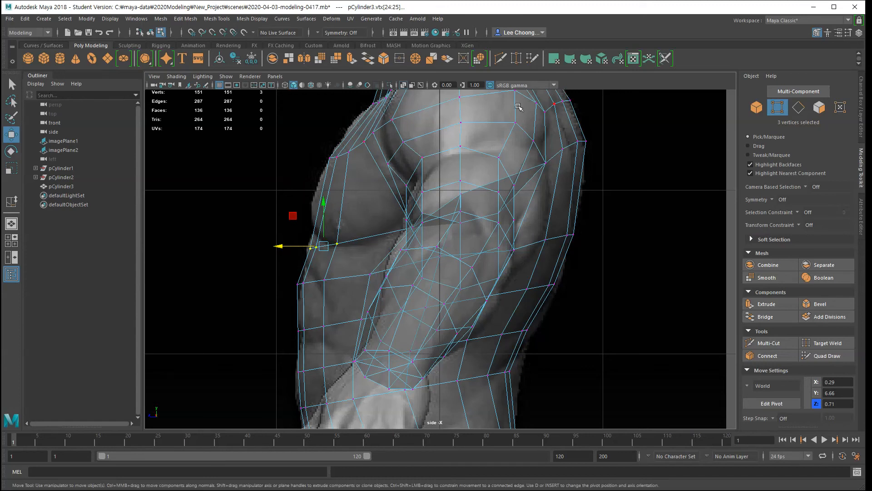
- Show the half body in perspective view and switch the torso mesh to edge selection
key("space")
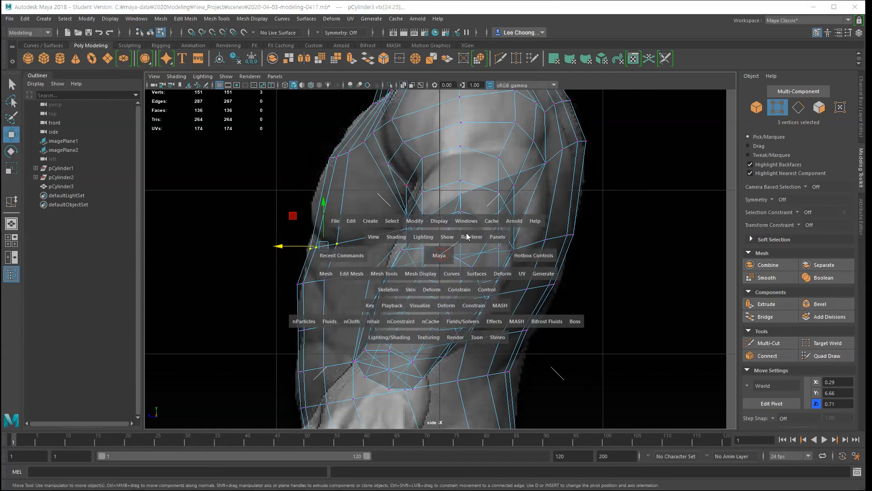
left_click_drag(470, 233, 453, 233)
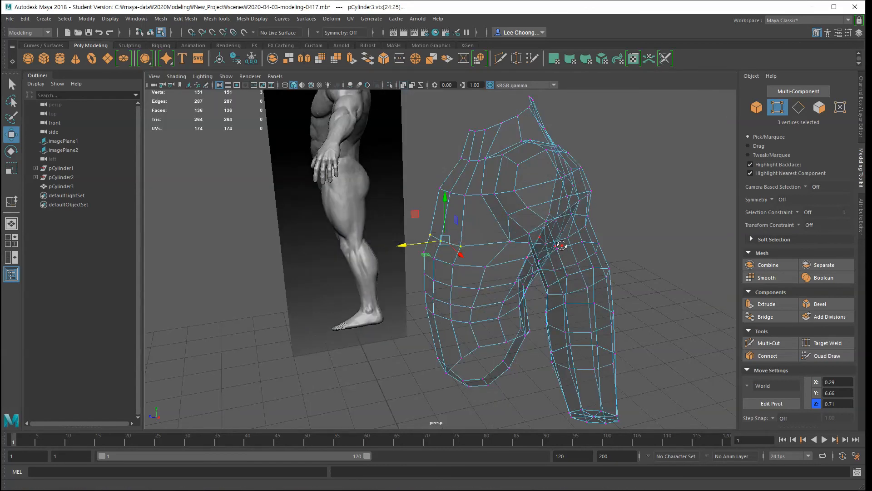
left_click_drag(563, 238, 576, 244, "alt")
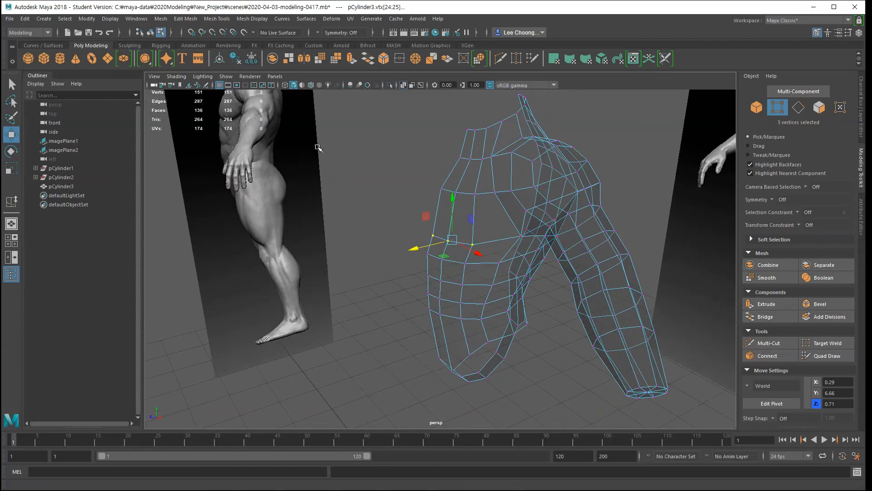
right_click_drag(399, 215, 370, 234)
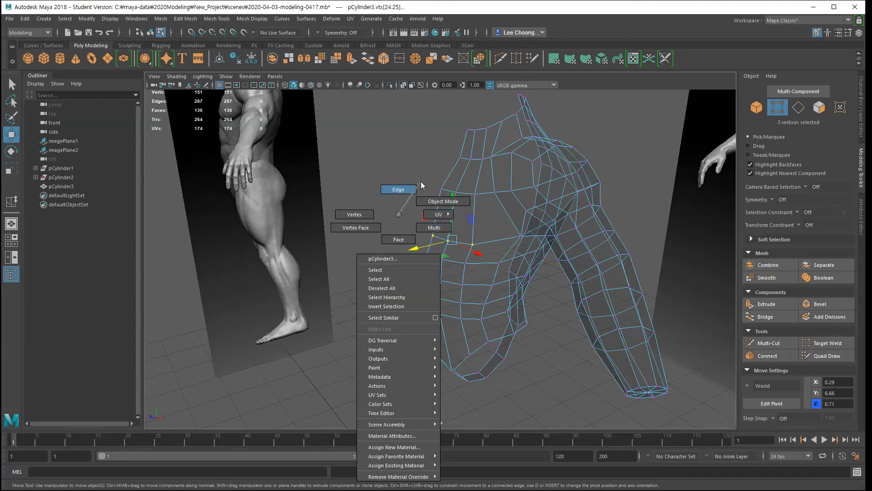
right_click_drag(401, 191, 400, 190)
left_click(345, 182)
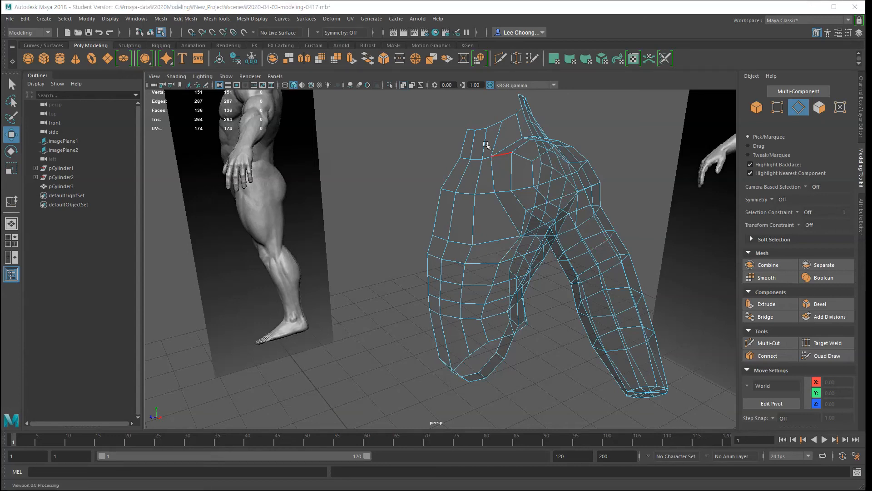
- Activate the Insert Edge Loop tool and enable its Insert with edge flow option
left_click(216, 20)
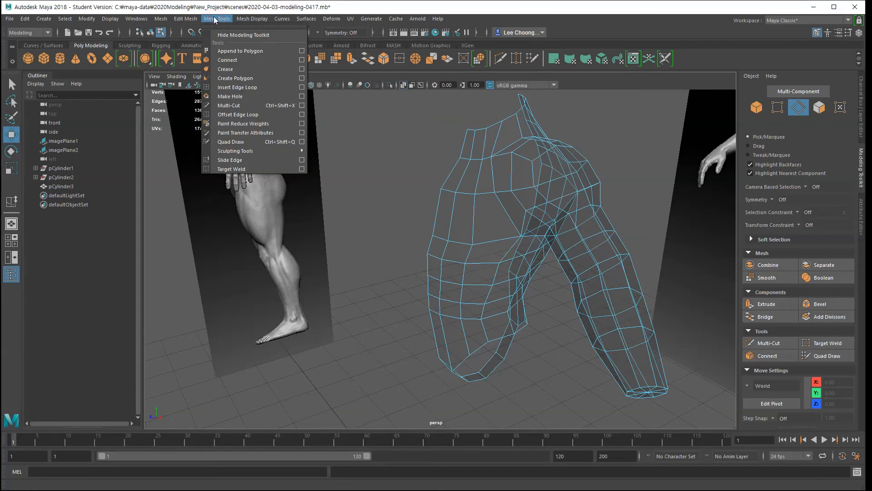
mouse_move(187, 21)
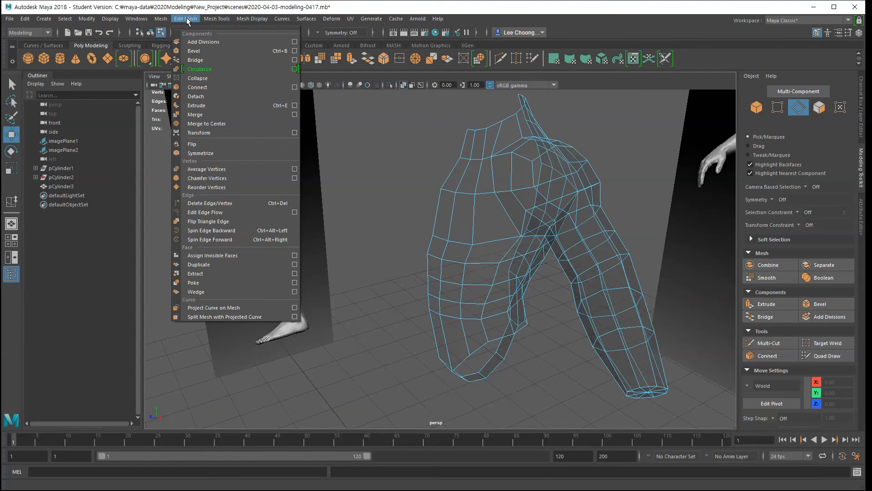
mouse_move(217, 19)
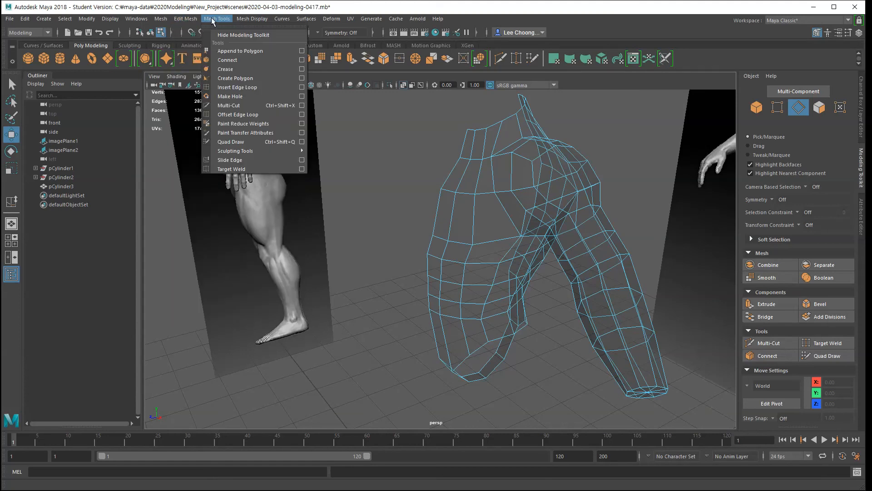
left_click(241, 88)
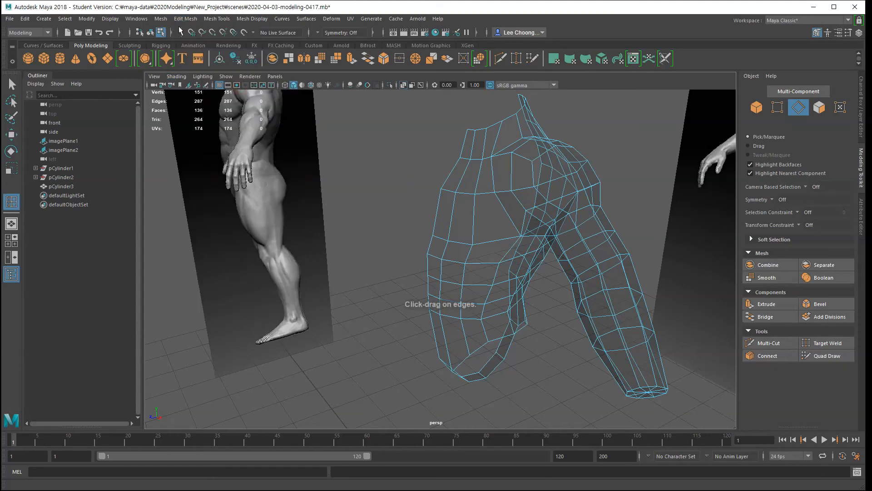
left_click(217, 19)
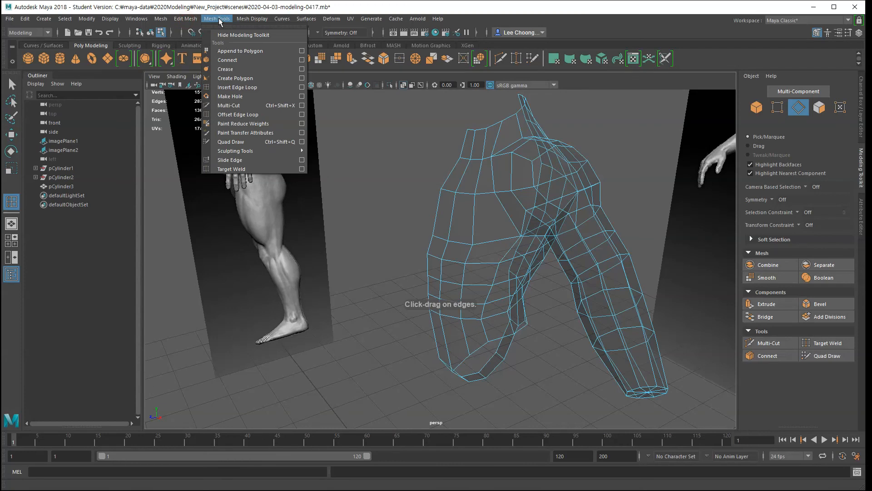
left_click(302, 88)
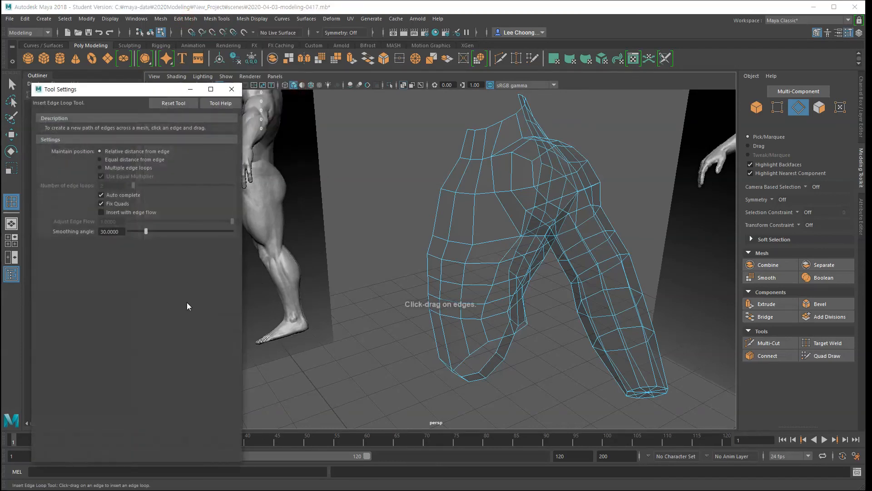
left_click(113, 213)
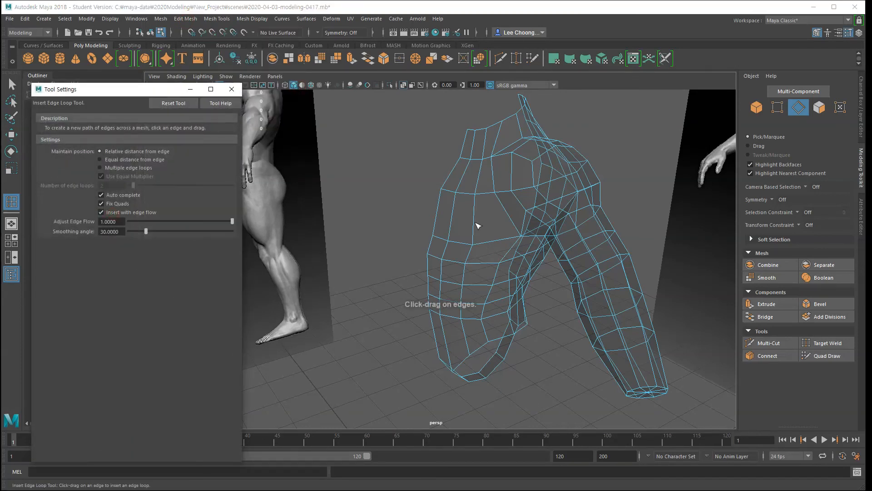
- In the side view, insert an edge loop with edge flow across the middle of the pectoral
left_click_drag(536, 396, 511, 312, "alt")
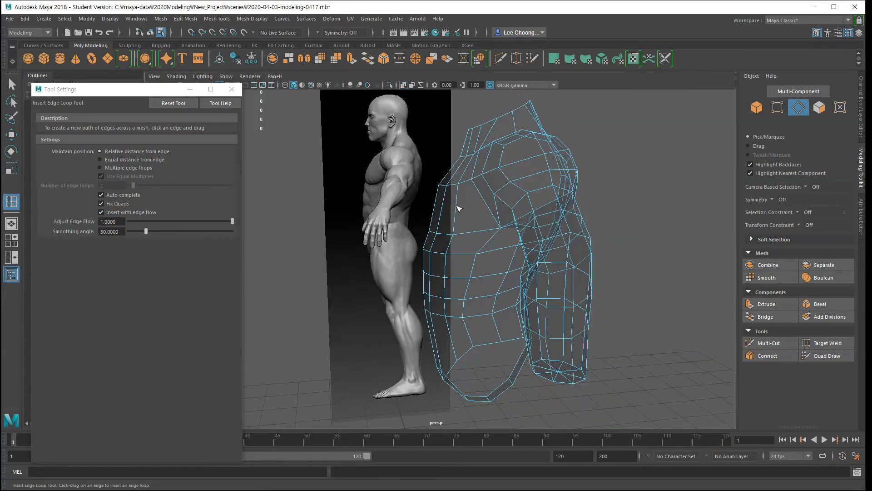
key("space")
left_click_drag(451, 237, 410, 224)
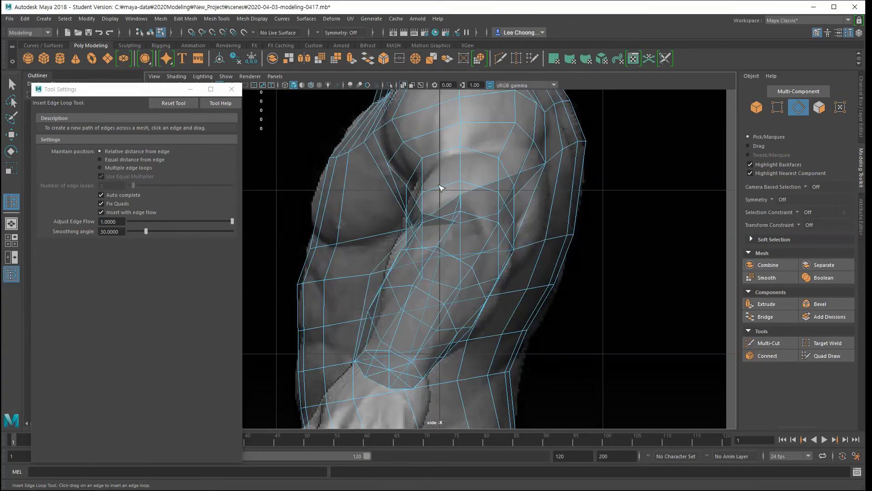
left_click(346, 198)
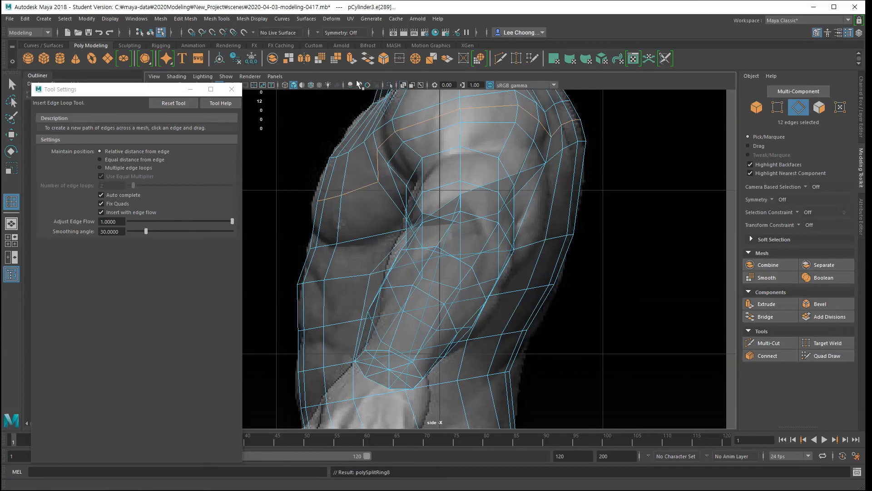
- Select the three front vertices of the new chest loop and move them forward to the reference's pectoral profile
right_click(359, 189)
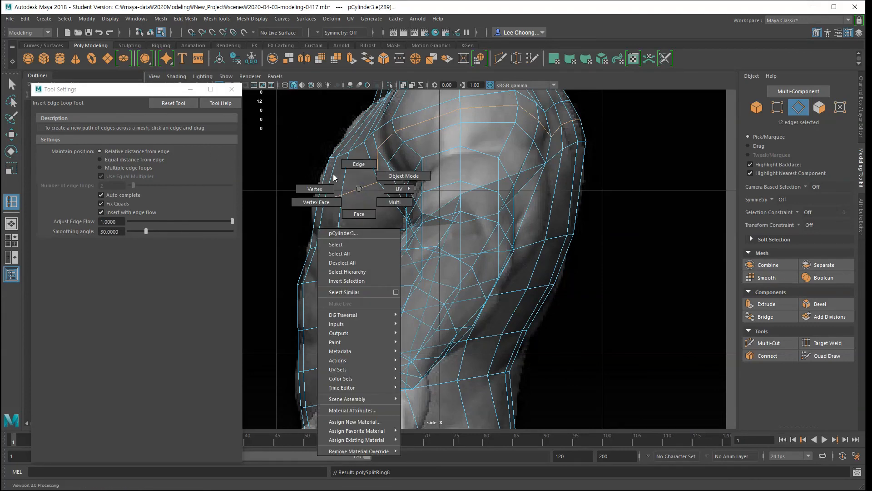
left_click(323, 188)
key("w")
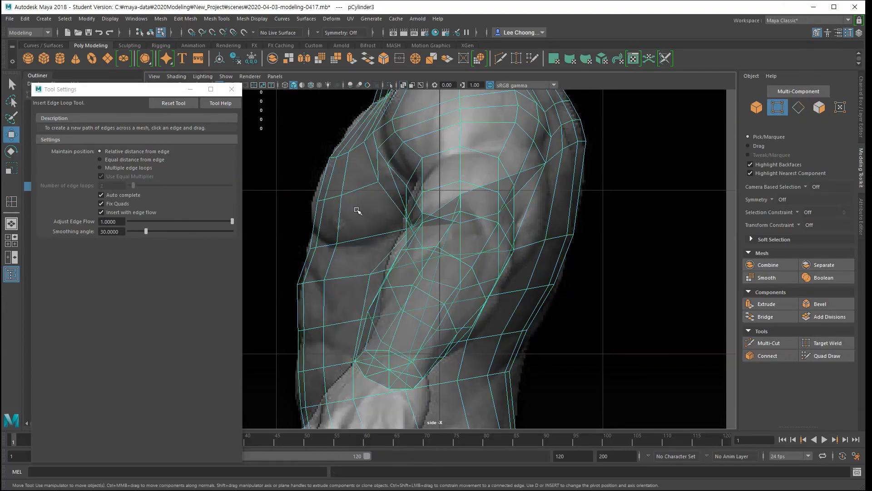
right_click(337, 191)
left_click(338, 169)
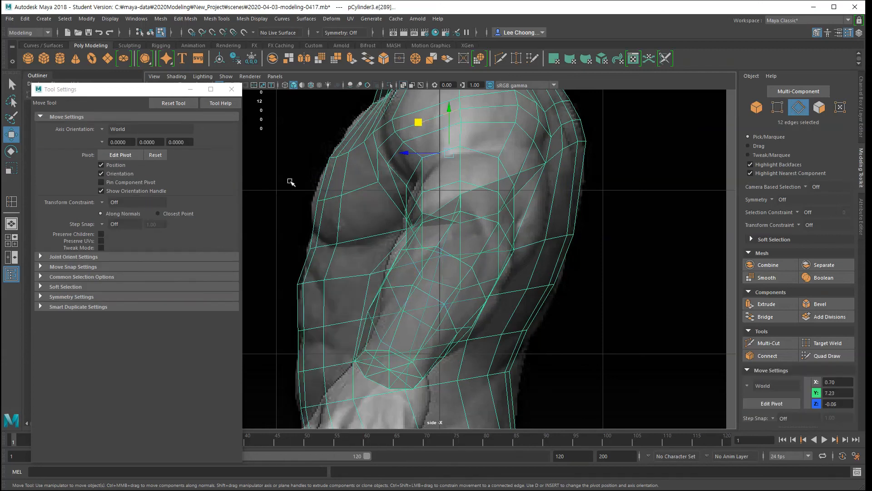
right_click(336, 198)
left_click(291, 198)
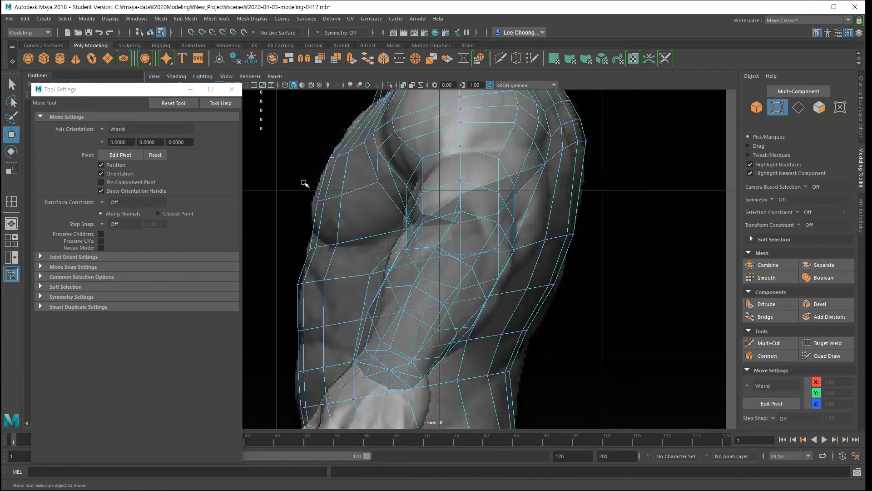
left_click_drag(304, 183, 356, 206)
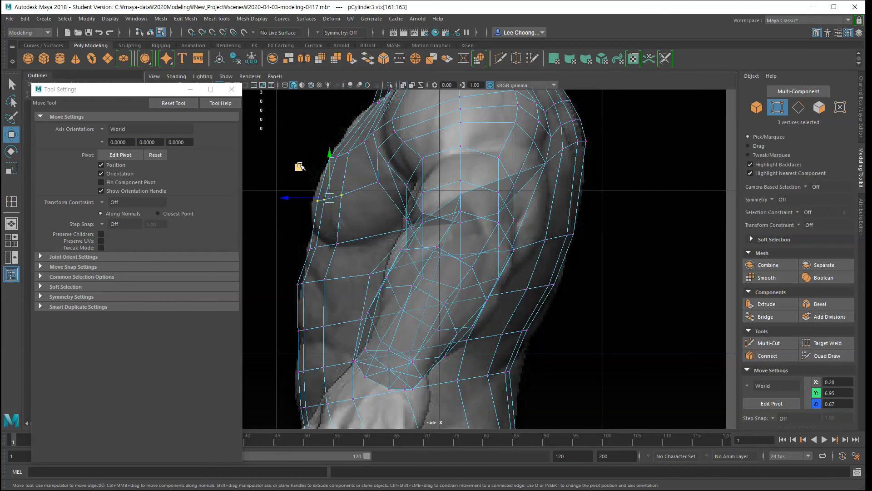
middle_click_drag(300, 167, 290, 164)
- Reposition the front vertices along the pectoral's lower edge, raising the centre ones and shifting them slightly back to follow the reference crease
left_click_drag(290, 226, 322, 255)
middle_click_drag(316, 247, 315, 236)
left_click(336, 244)
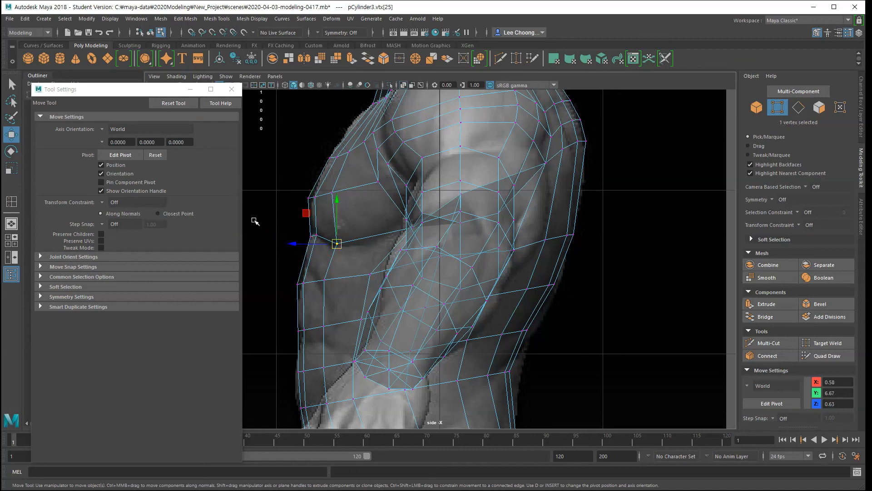
left_click(316, 235)
middle_click_drag(318, 234, 326, 238)
left_click(324, 278)
left_click_drag(289, 224, 328, 241)
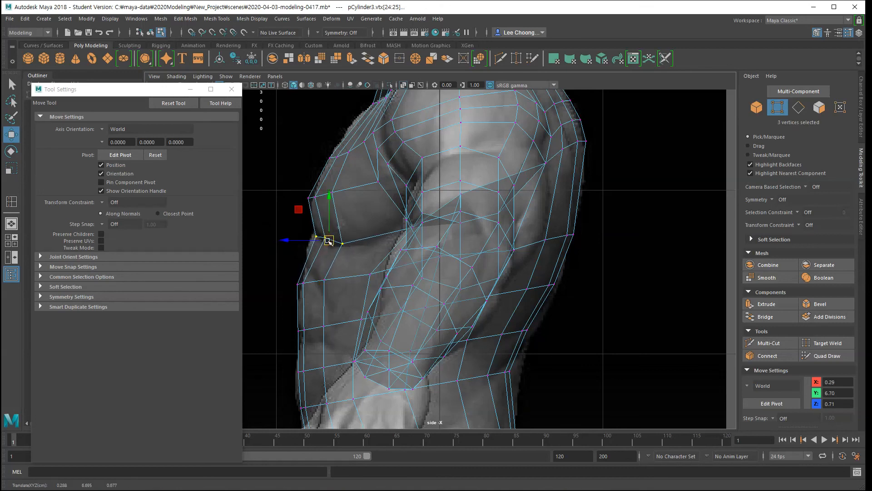
left_click(334, 276)
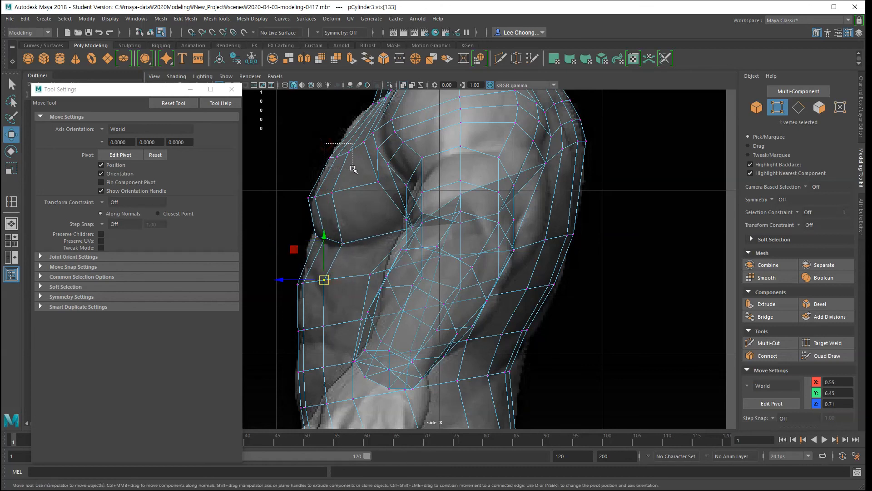
- Select the front vertices along the upper pectoral and move them up and slightly forward
left_click_drag(352, 168, 353, 169)
middle_click_drag(347, 152, 344, 143)
left_click(358, 189)
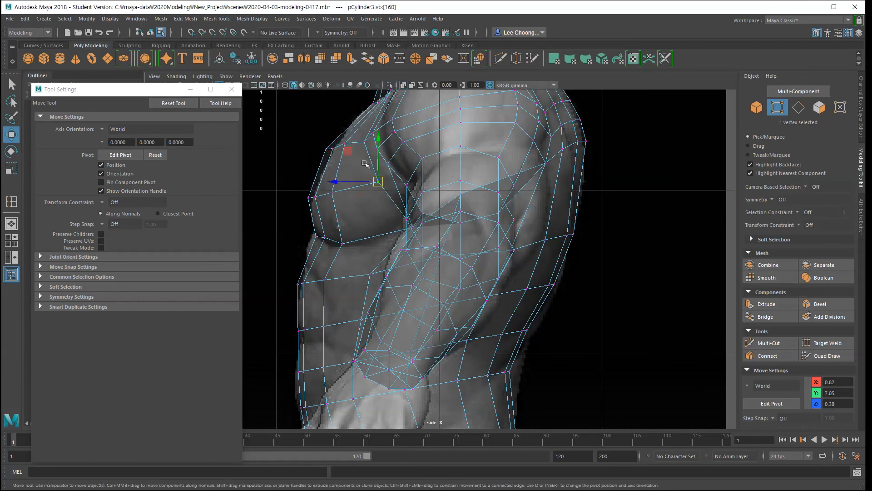
- Fit the upper pectoral's centre-line vertex and its neighbour closely to the reference's chest outline in the side view
right_click_drag(453, 220, 500, 258, "alt")
middle_click_drag(500, 259, 570, 359, "alt")
middle_click_drag(494, 258, 501, 267, "alt")
left_click(346, 205)
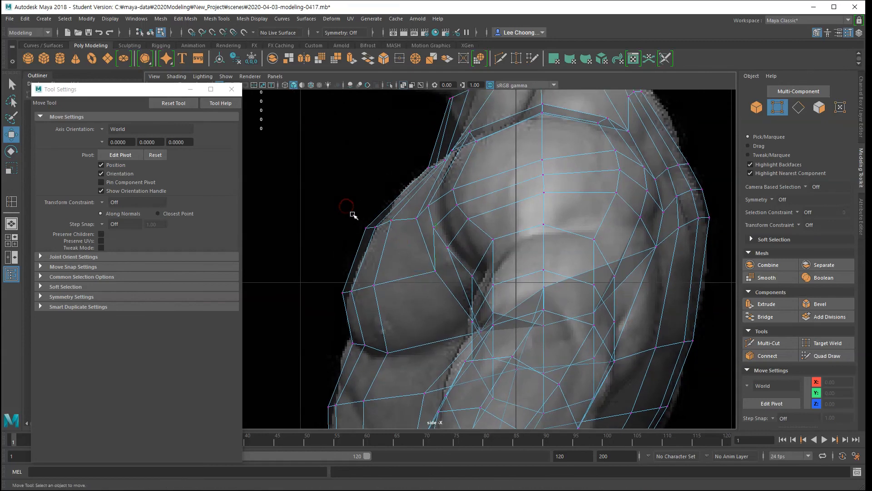
left_click_drag(367, 234, 368, 234)
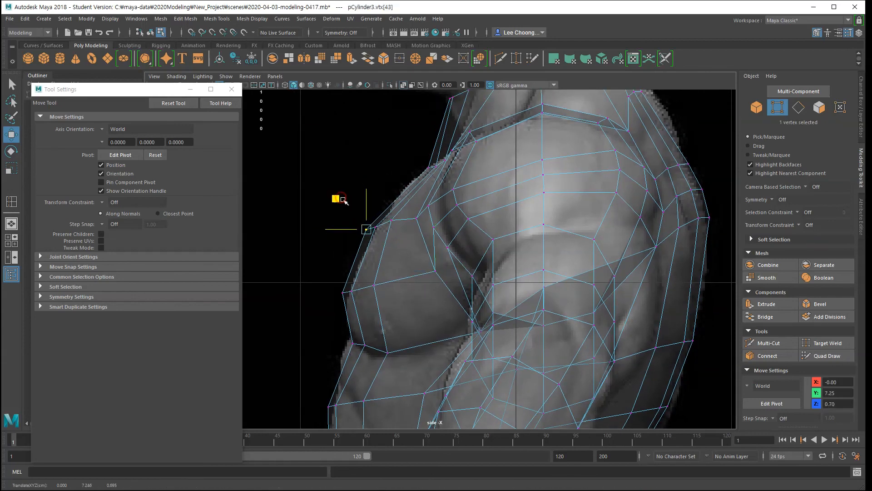
left_click_drag(344, 201, 367, 191)
mouse_move(392, 222)
left_mouse_down()
mouse_move(372, 238)
mouse_move(382, 224)
left_mouse_up()
left_click(379, 228)
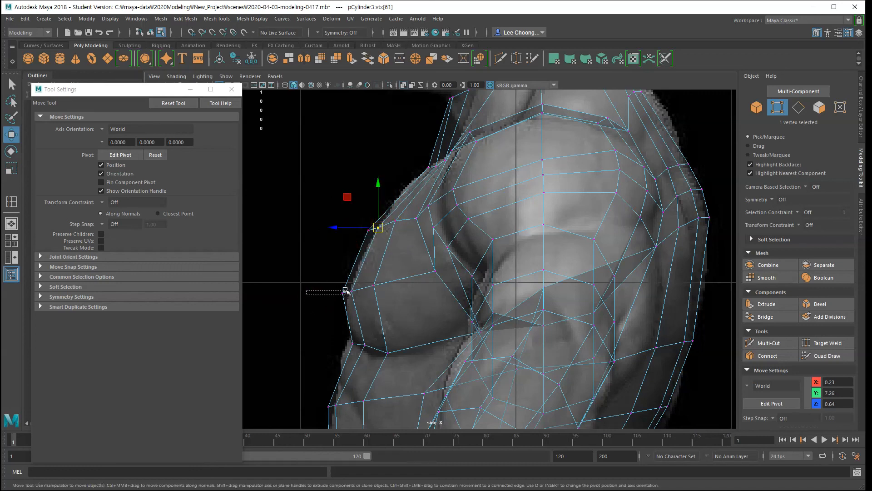
- Nudge the centre-line and outer front vertices of the mid-chest loop slightly back to refine the pectoral's bulge
left_click_drag(345, 290, 346, 292)
middle_click_drag(311, 263, 314, 262)
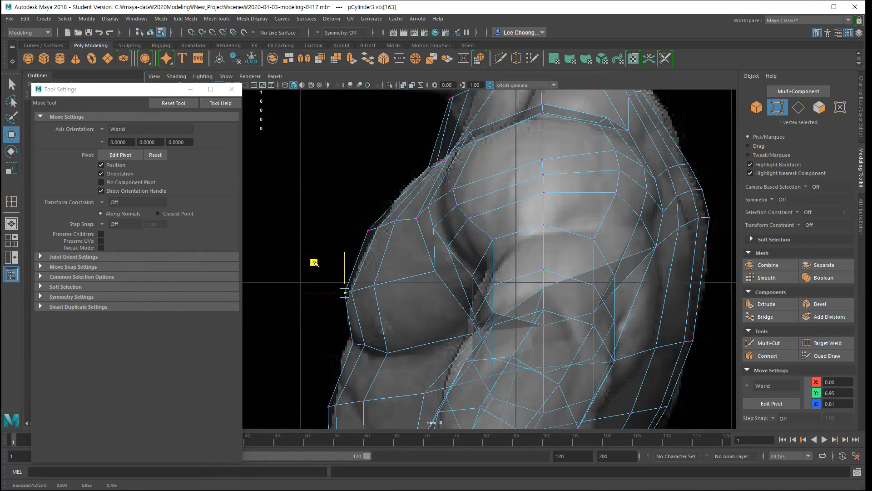
left_click_drag(314, 263, 315, 263)
left_click(450, 343)
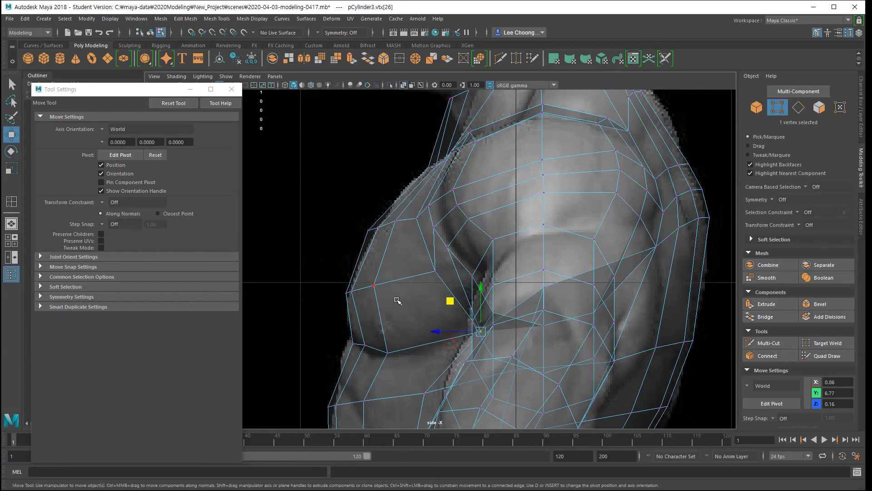
left_click(377, 285)
left_click(376, 286)
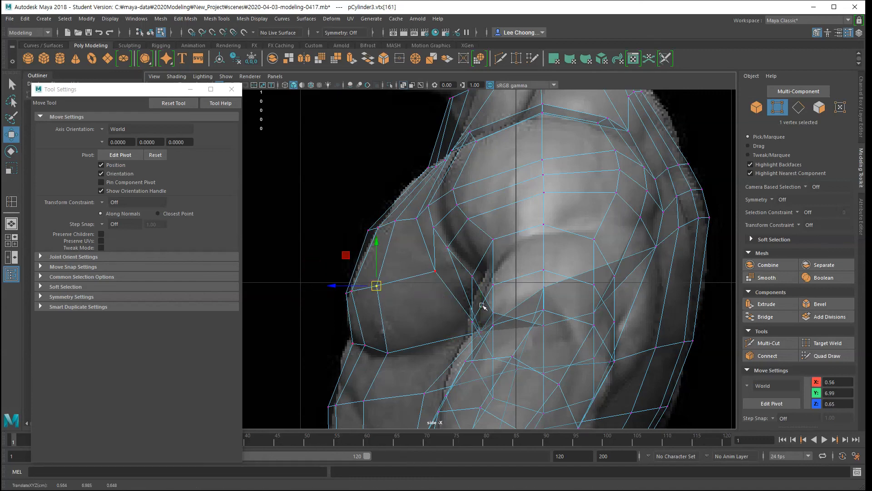
- Move the two vertices beside the centre line on the pectoral's lower edge onto the reference crease
left_click_drag(363, 338, 371, 355)
left_click_drag(365, 345, 394, 353)
left_click(388, 353)
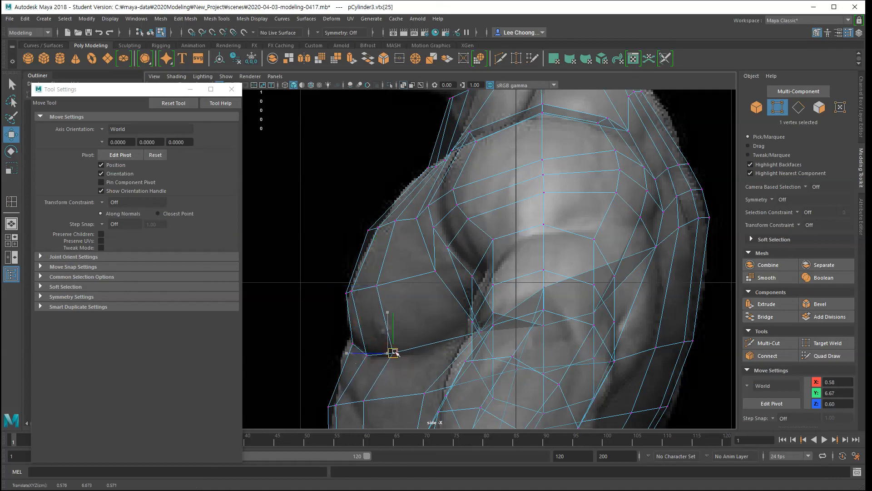
- Move the centre-line vertex at the pectoral's lower edge to Y 6.74 and Z 0.77 to match the reference outline
left_click(349, 348)
double_click(352, 344)
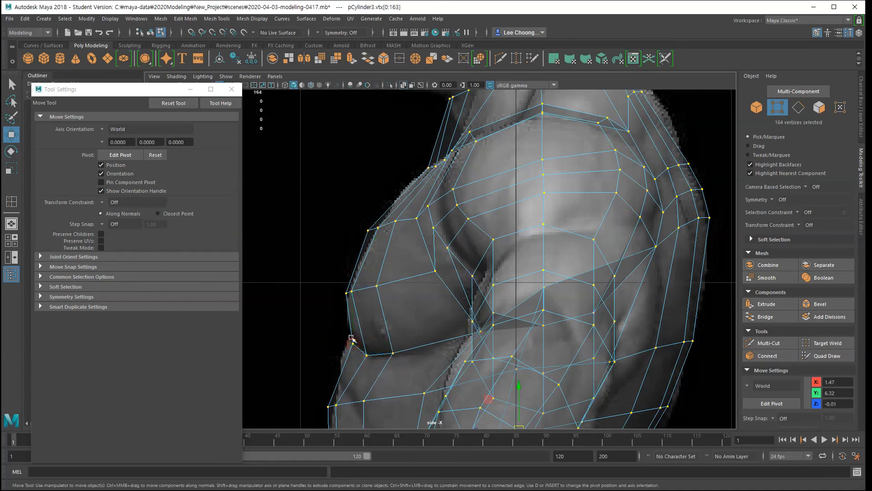
left_click(353, 344)
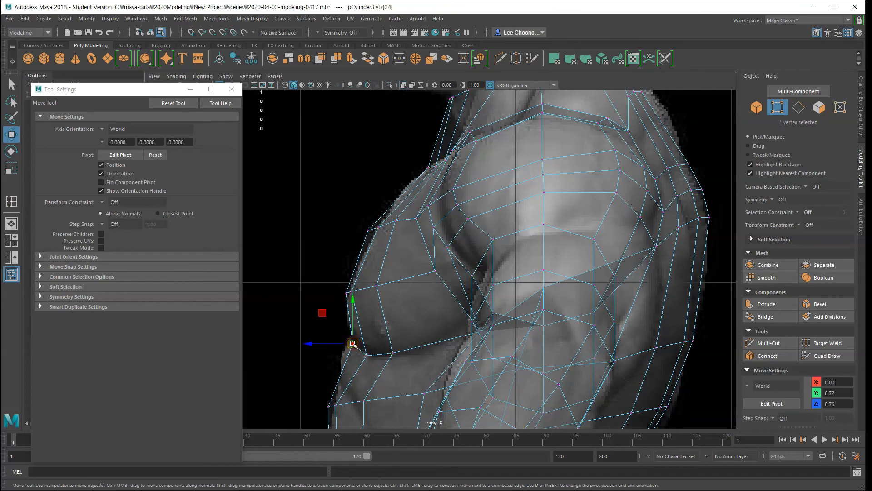
left_click_drag(353, 344, 350, 338)
scroll(512, 287, "down", 4)
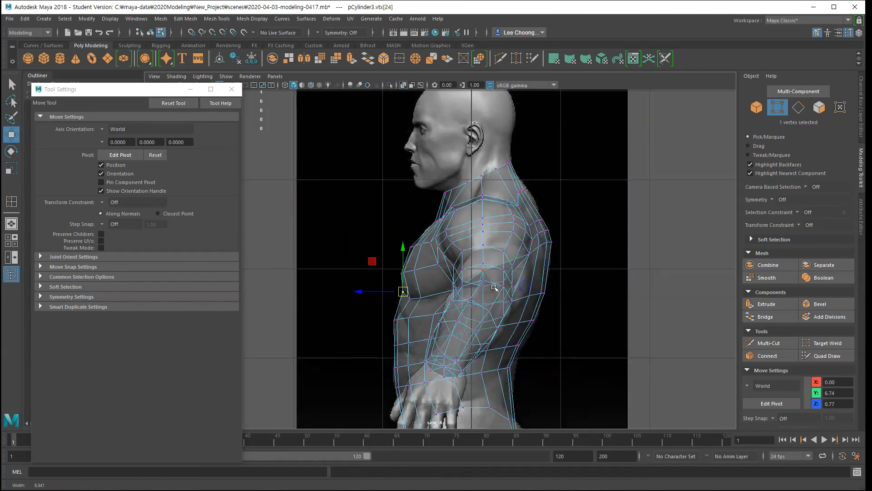
middle_click_drag(542, 311, 541, 242, "alt")
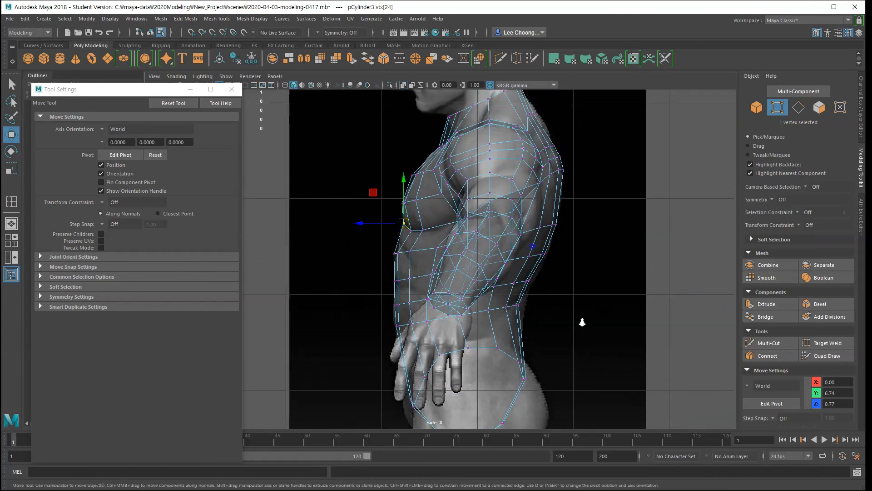
- Move the three vertices nearest the centre line in the row just below the pectoral slightly back along Z to fit the side reference
right_click_drag(582, 323, 636, 345, "alt")
middle_click_drag(517, 290, 518, 333, "alt")
right_click_drag(518, 333, 570, 379, "alt")
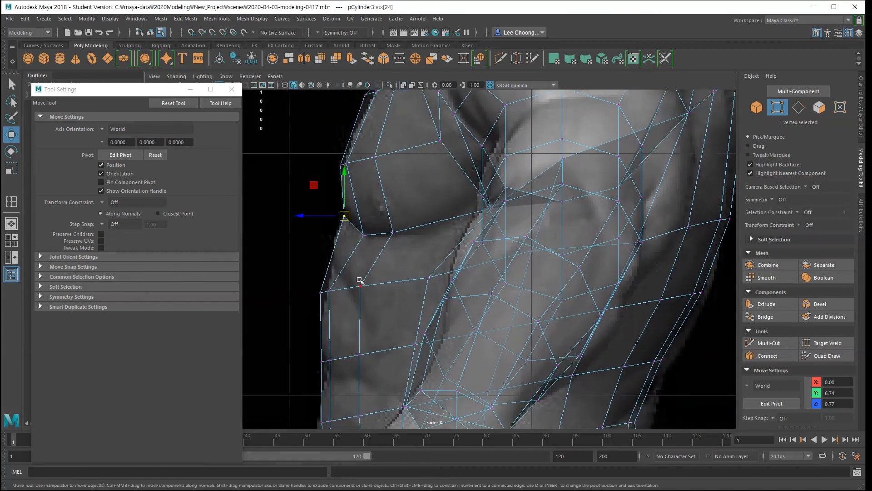
left_click_drag(380, 267, 337, 289)
scroll(461, 328, "down", 3)
right_click_drag(468, 334, 392, 275, "alt")
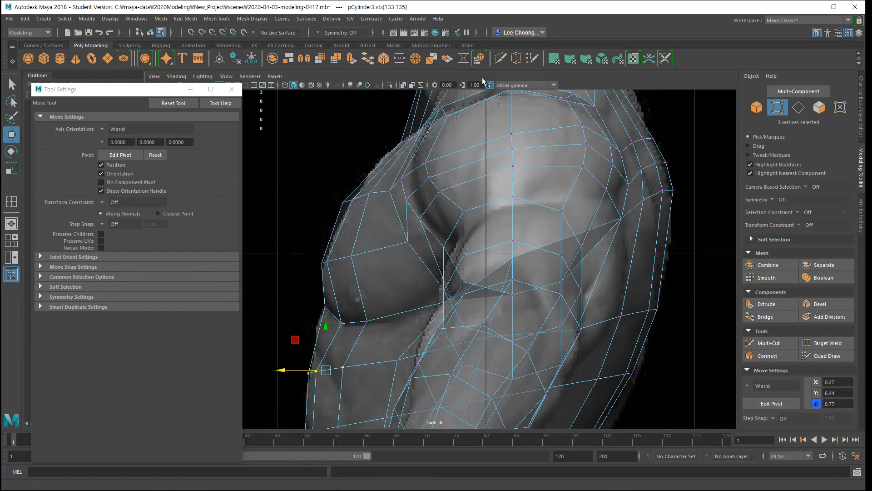
- Turn off X-ray shading and switch from the side view to the perspective view, framing the neck and shoulder
left_click(403, 86)
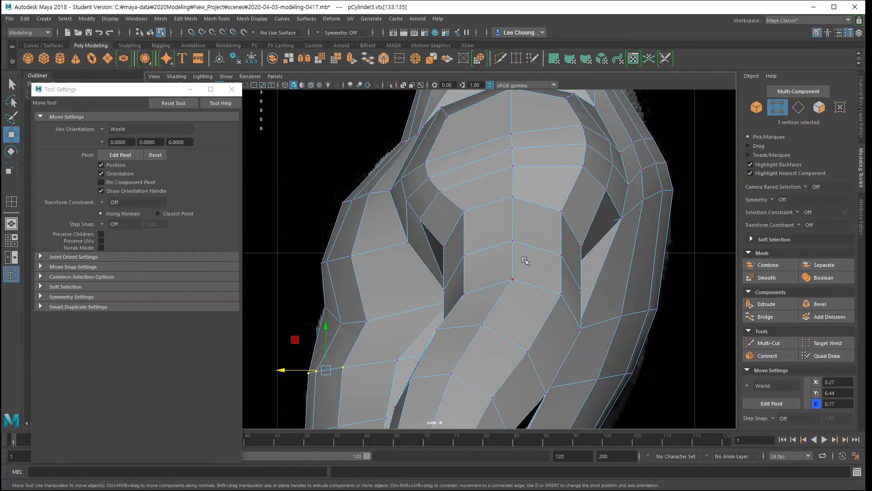
key("space")
left_click_drag(561, 244, 460, 196)
scroll(525, 256, "up", 10)
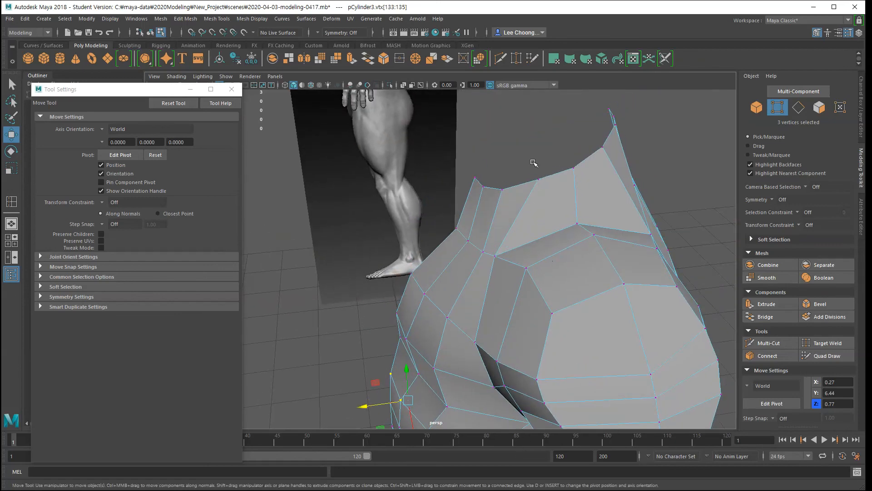
- Reposition two neighbouring vertices on the neck opening's rim in the horizontal plane, placing the first at X 0.34 and Z 0.11
left_click(541, 178)
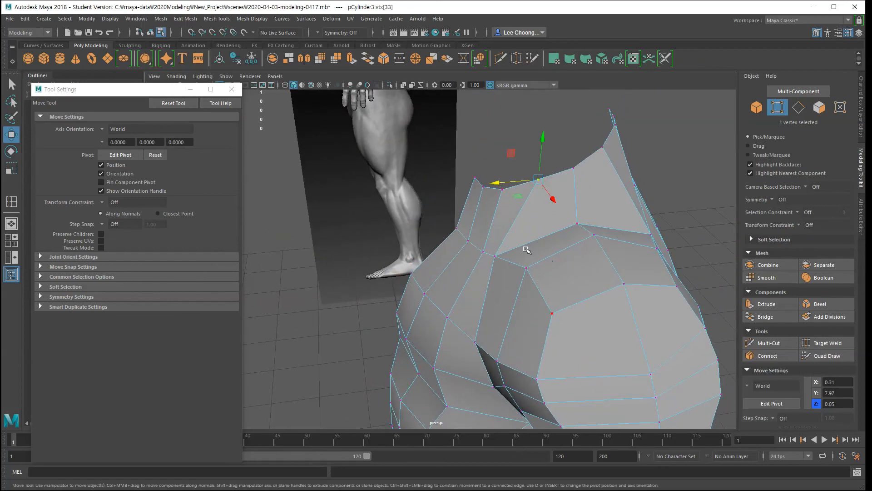
left_click_drag(526, 250, 576, 360, "alt")
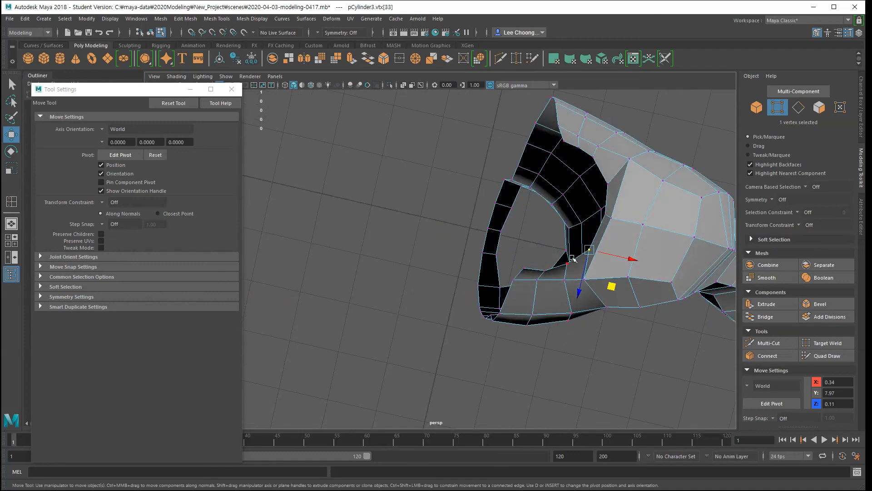
left_click_drag(593, 308, 597, 310)
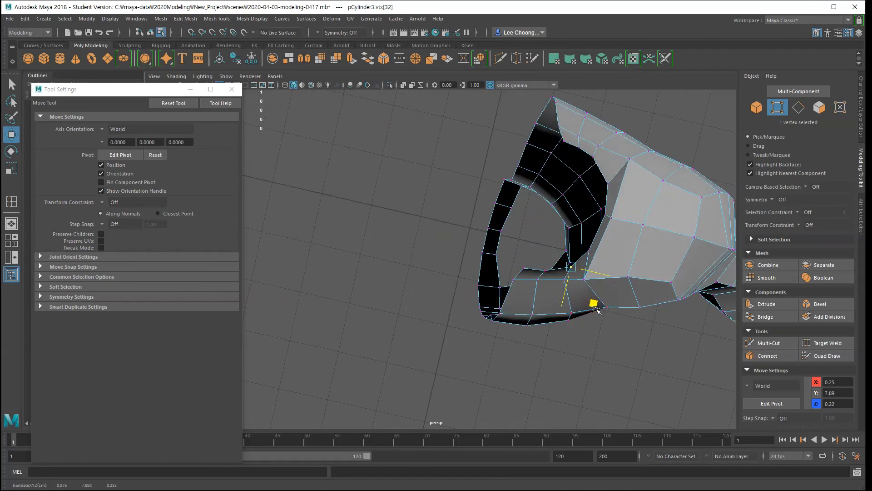
- Move the front armpit vertex at the pectoral's outer lower corner forward to Z 0.19
left_click_drag(628, 372, 562, 348, "alt")
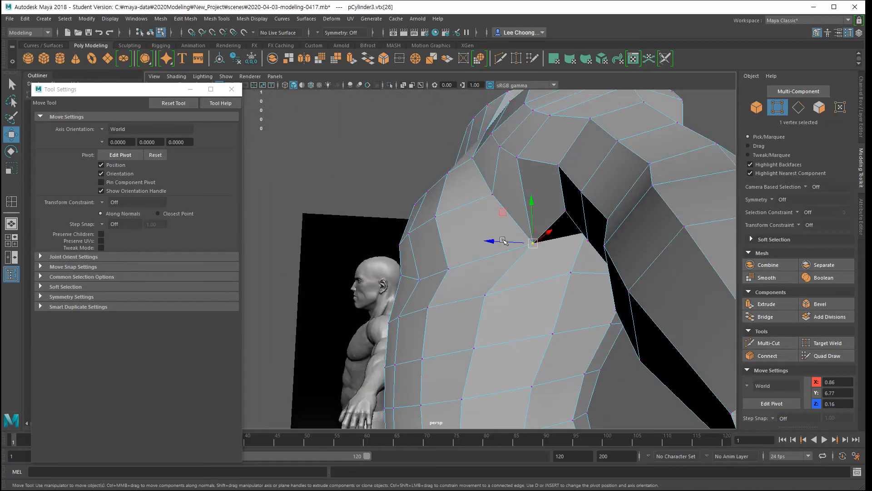
left_click_drag(503, 240, 592, 361)
right_click_drag(591, 361, 575, 356, "alt")
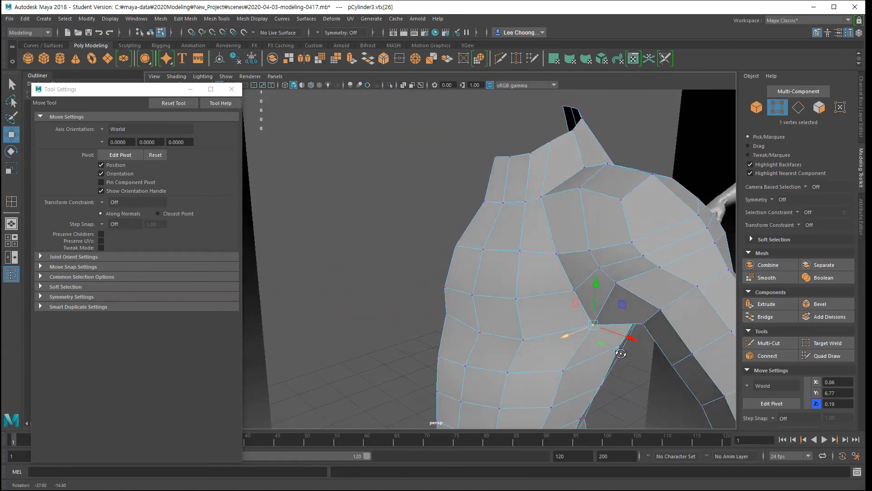